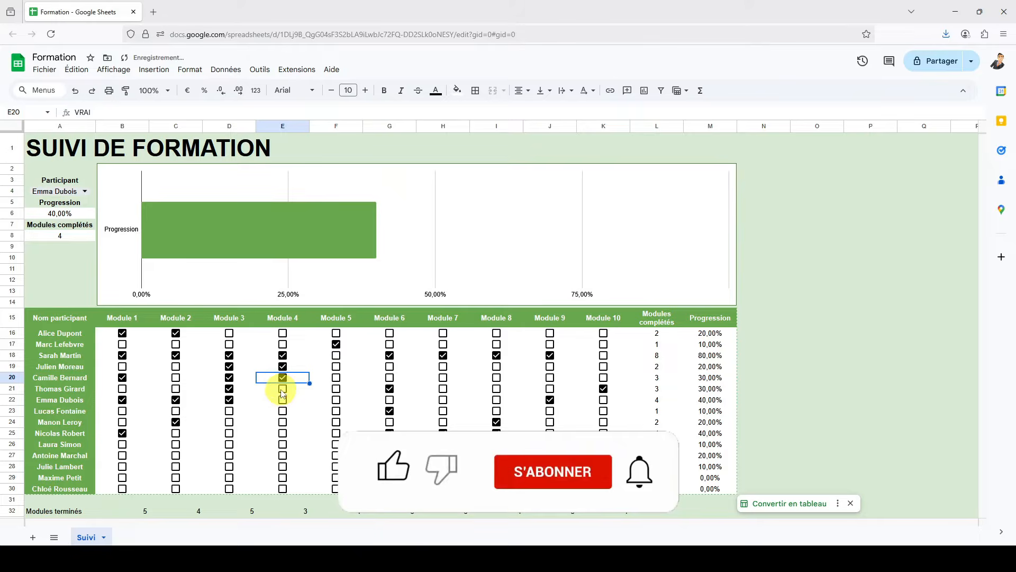
Step: Tick the Module 4 checkbox in row 21 and the Module 4, 5 and 6 checkboxes in row 22
click(283, 389)
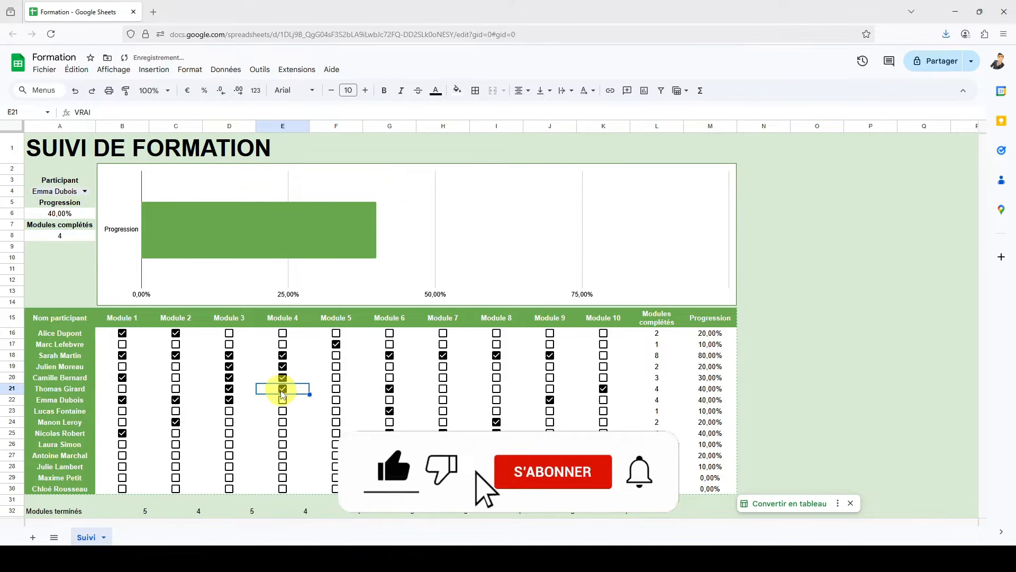
click(288, 402)
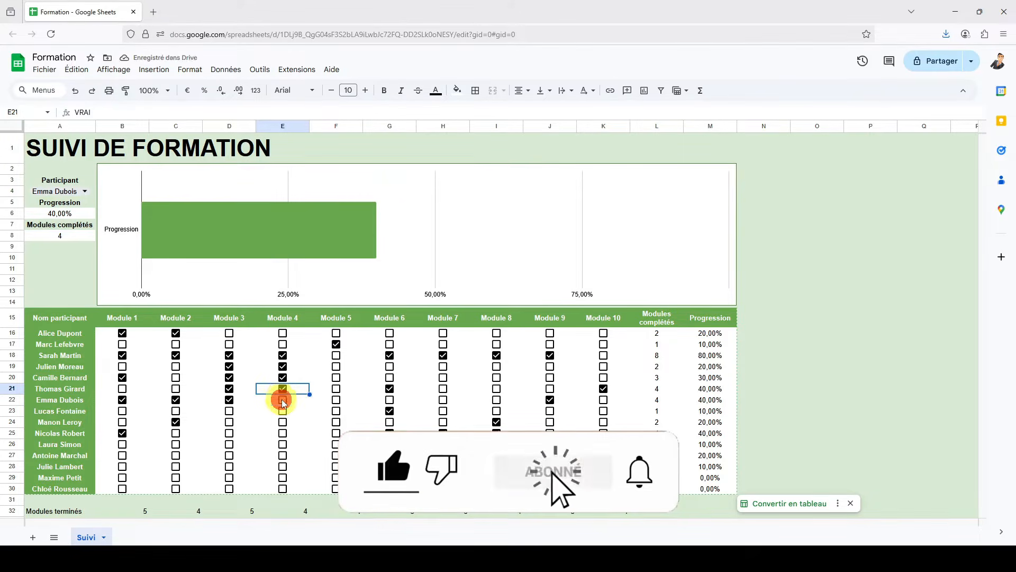
click(336, 399)
click(390, 400)
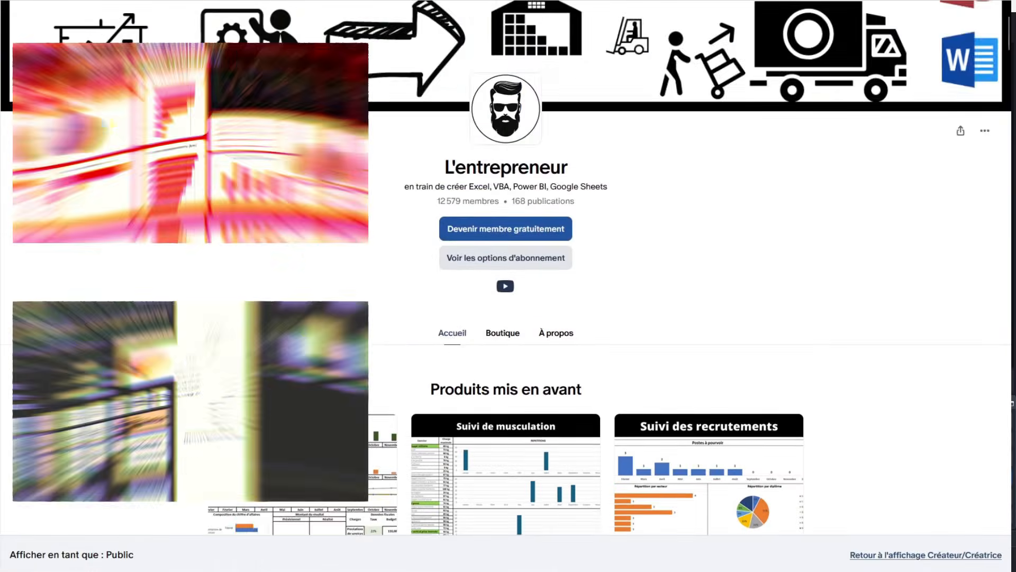
scroll(506, 318, down, 9)
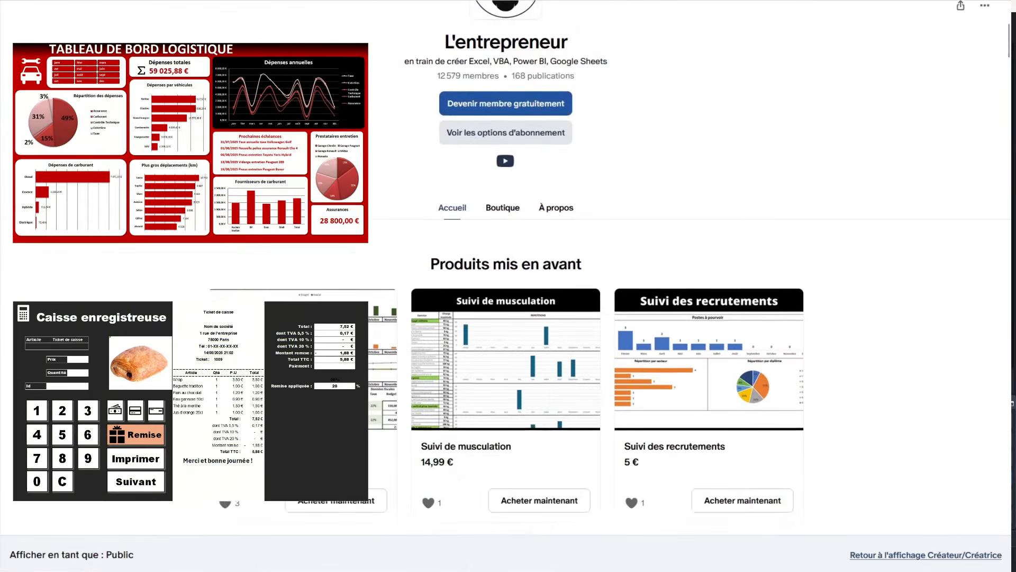
scroll(506, 286, down, 9)
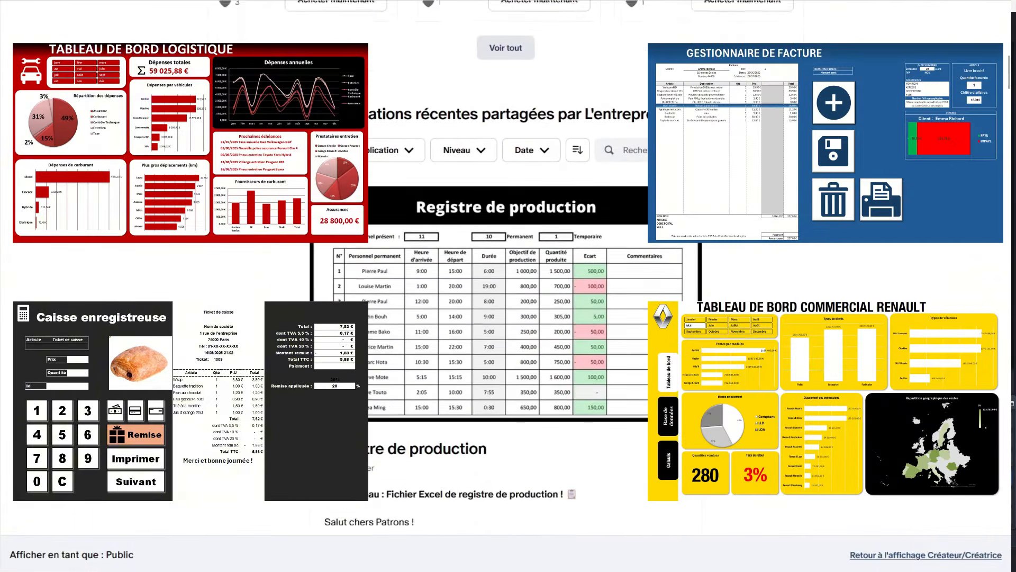
scroll(506, 286, down, 9)
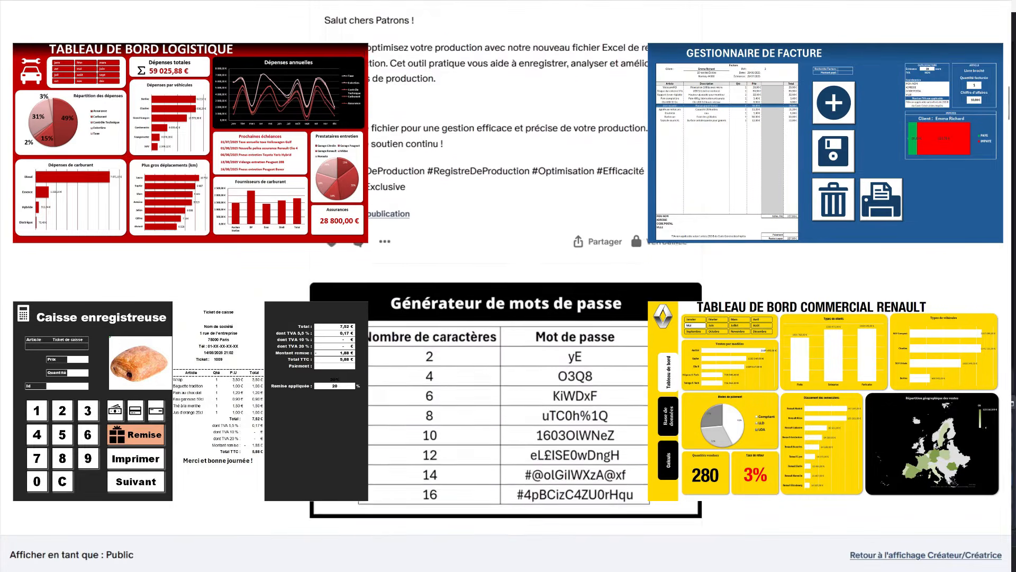
scroll(506, 286, down, 9)
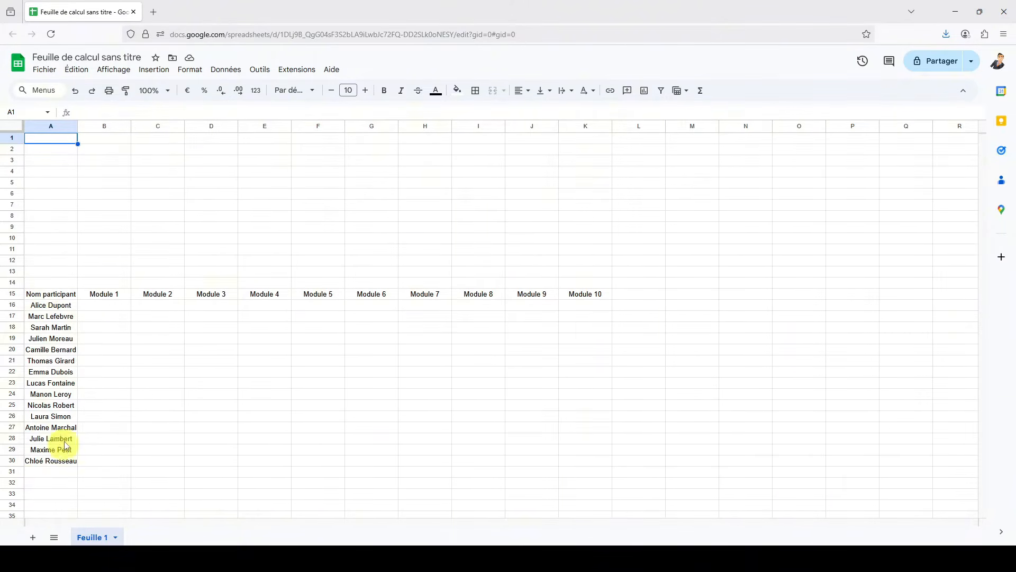
Step: Fit the width of column A to the participant names
drag(53, 306, 50, 466)
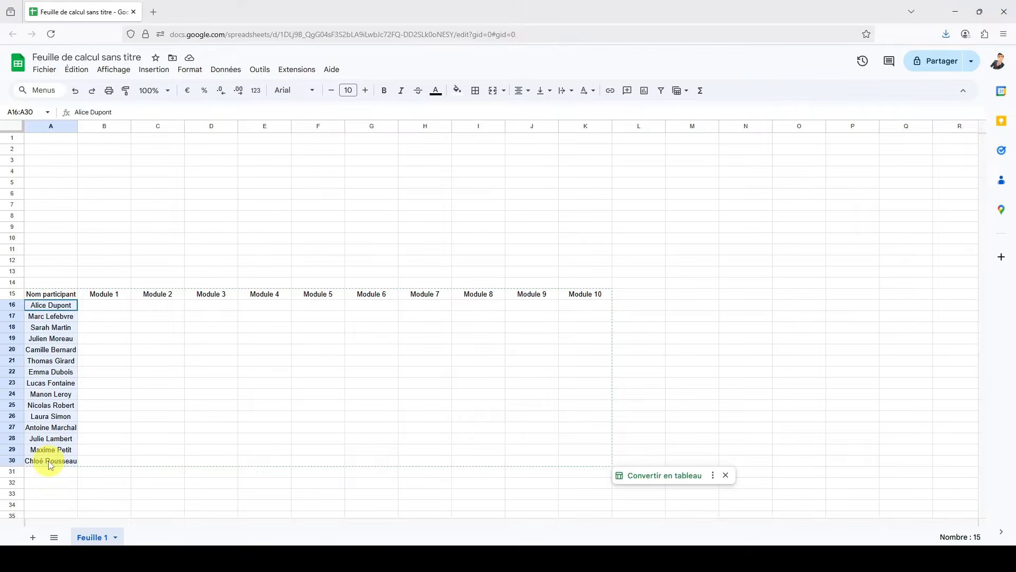
click(96, 305)
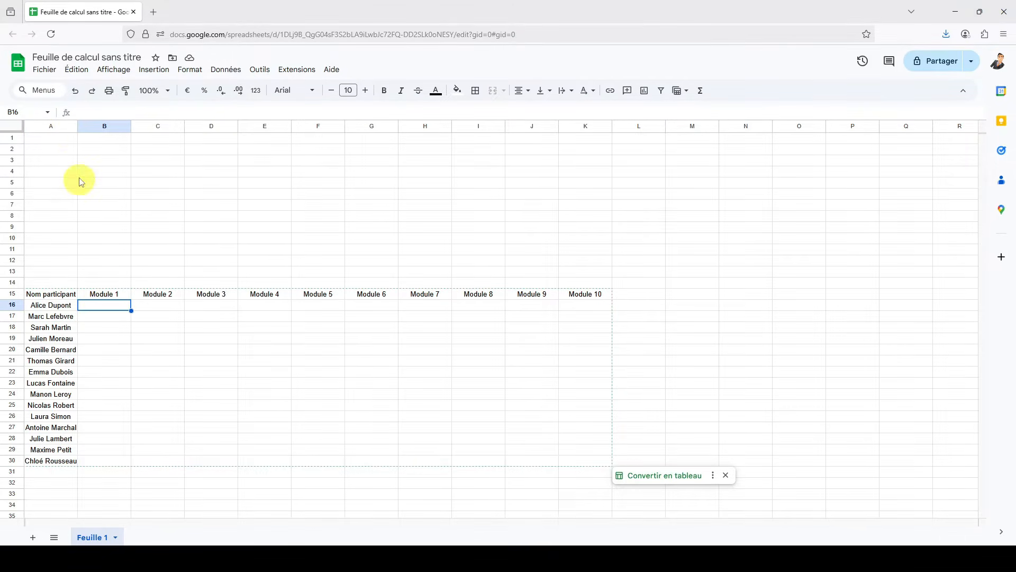
double_click(77, 127)
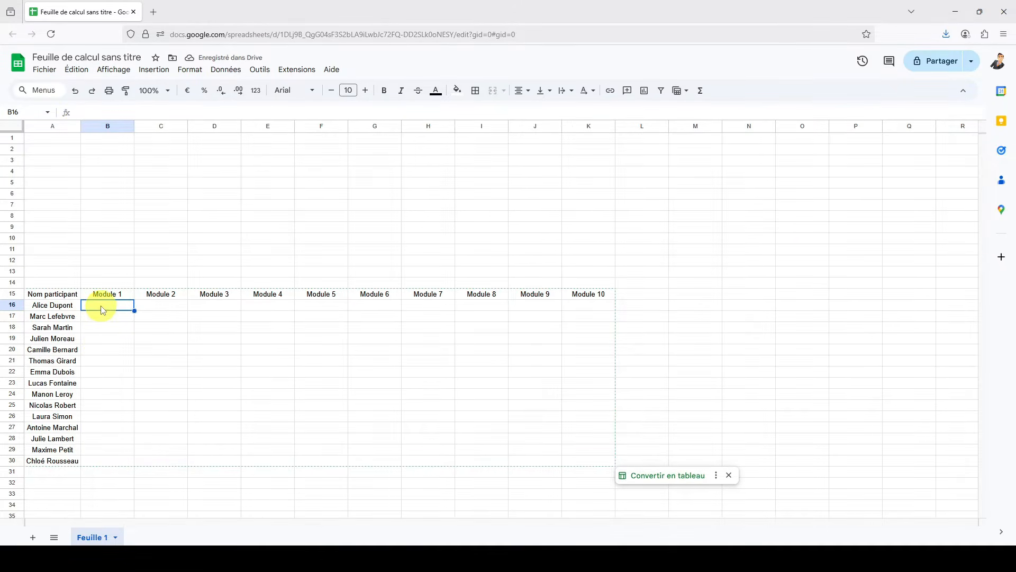
Step: Insert checkboxes in the range B16:K30, for every participant and all ten modules
drag(103, 306, 570, 465)
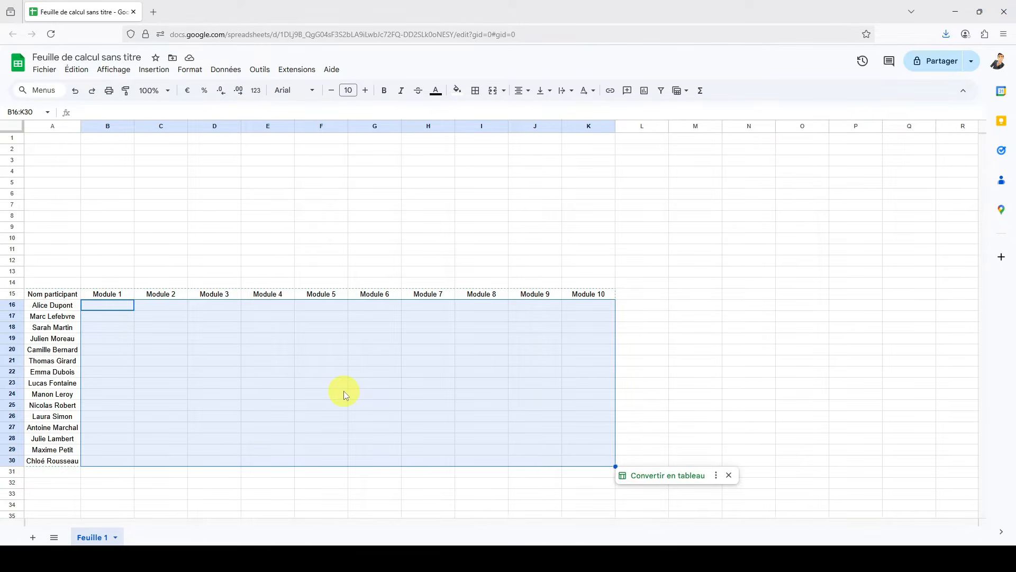
click(148, 71)
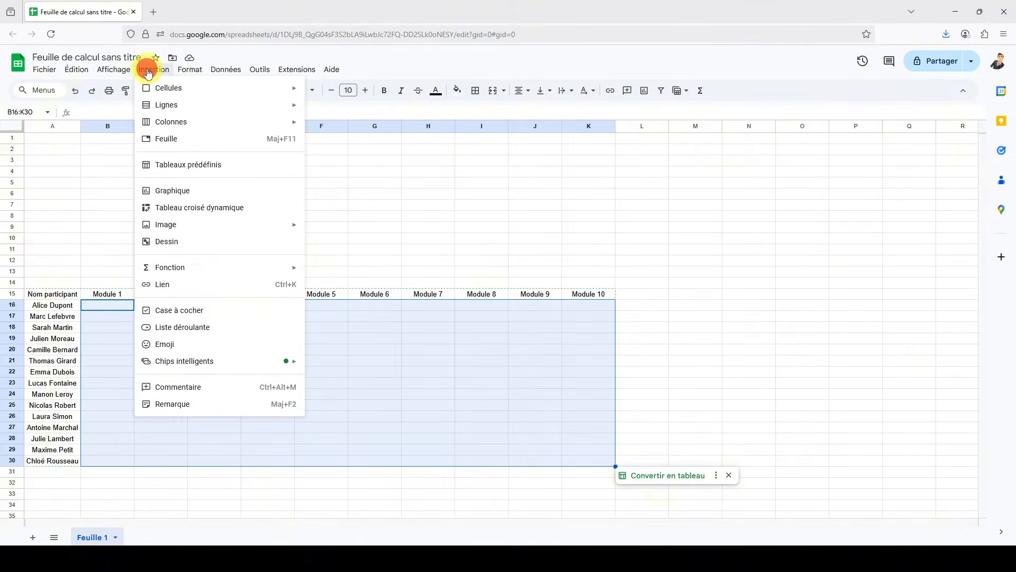
click(159, 310)
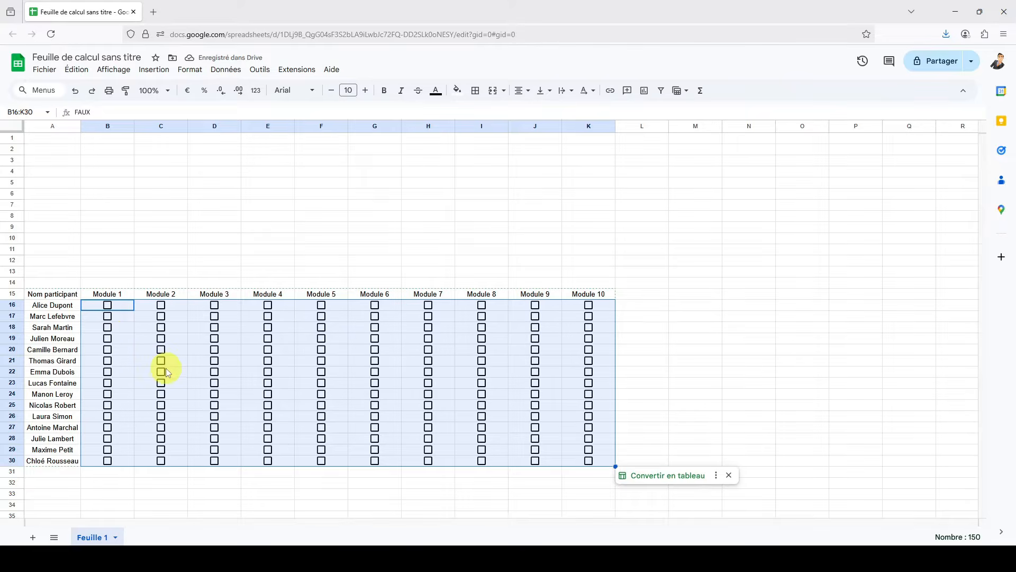
Step: Fill the entire sheet with a light green background
click(12, 125)
click(458, 90)
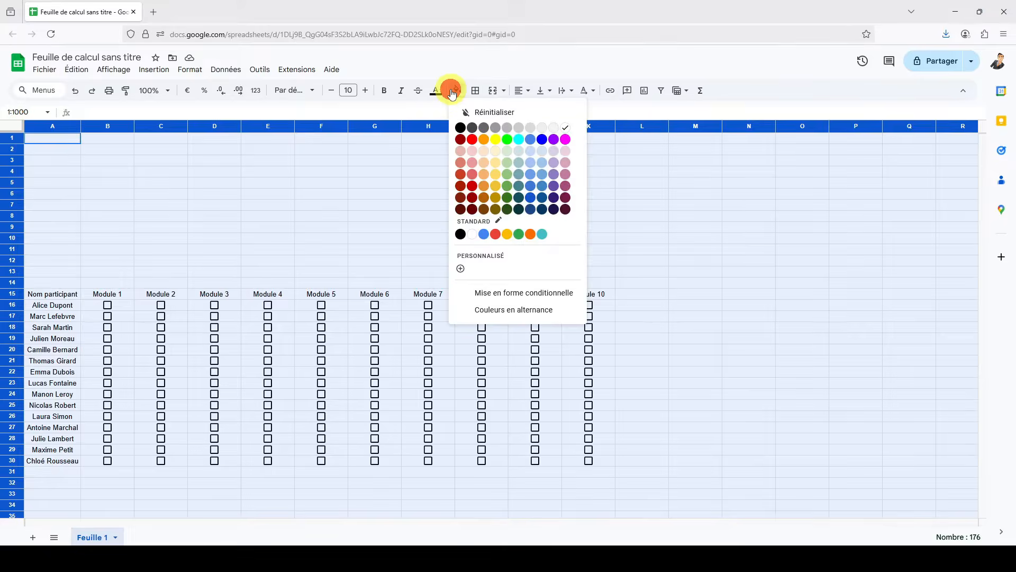
click(506, 151)
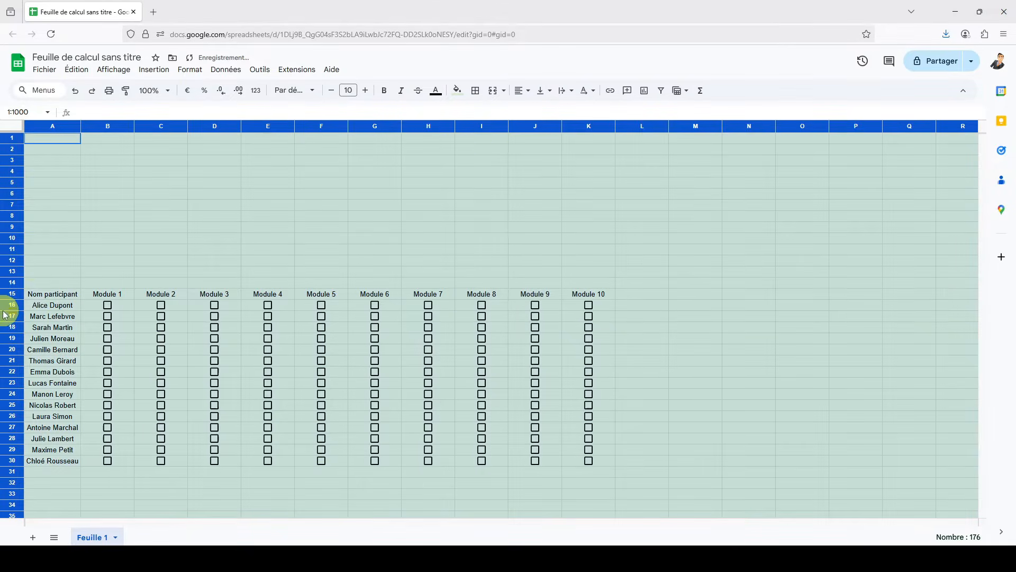
Step: Make the header row A15:K15 and the participant names in A16:A30 bold
drag(33, 297, 578, 294)
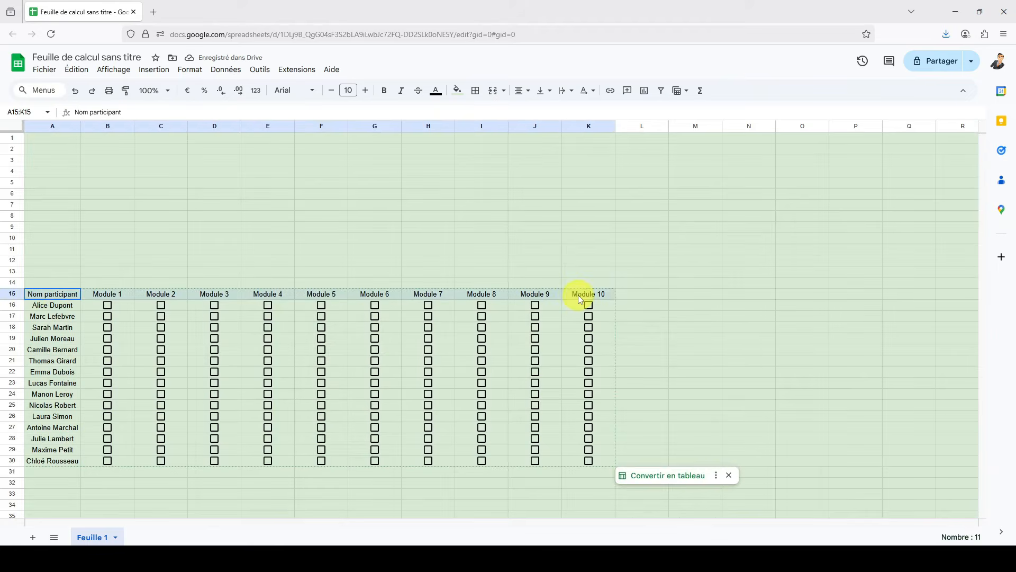
click(385, 90)
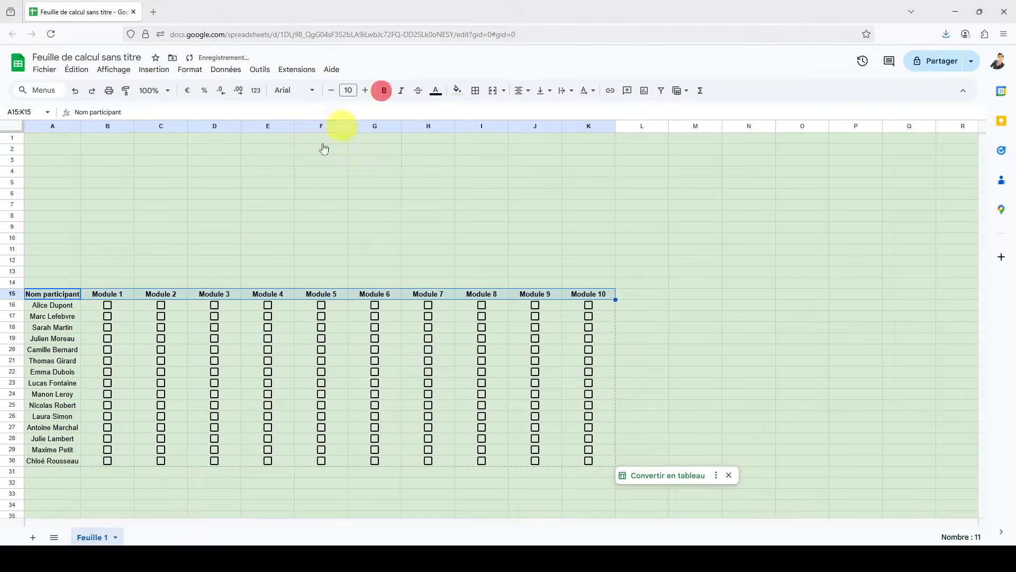
drag(48, 298, 42, 459)
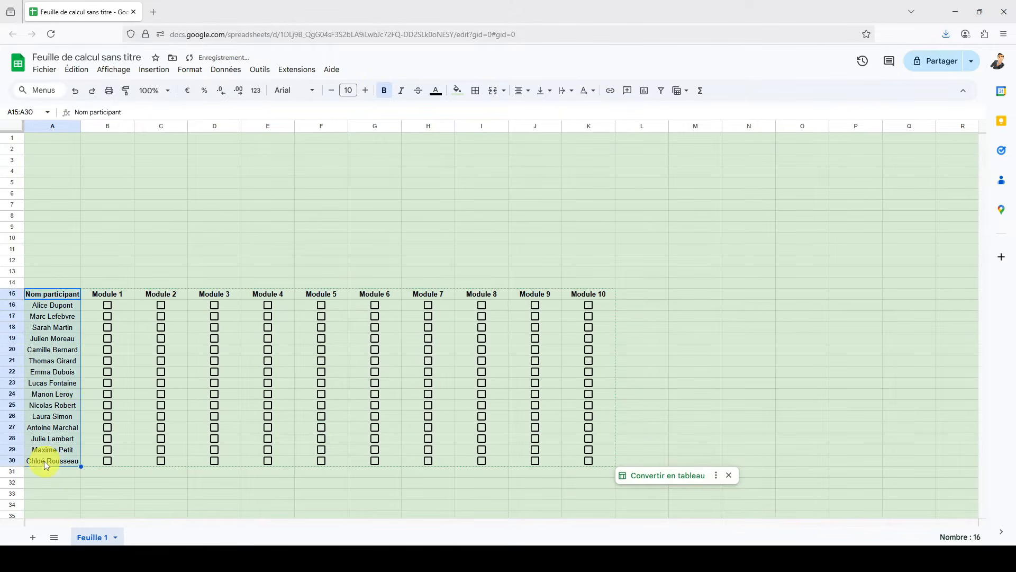
click(385, 96)
Step: Give the participant column A15:A30 a medium green fill and white text
click(457, 90)
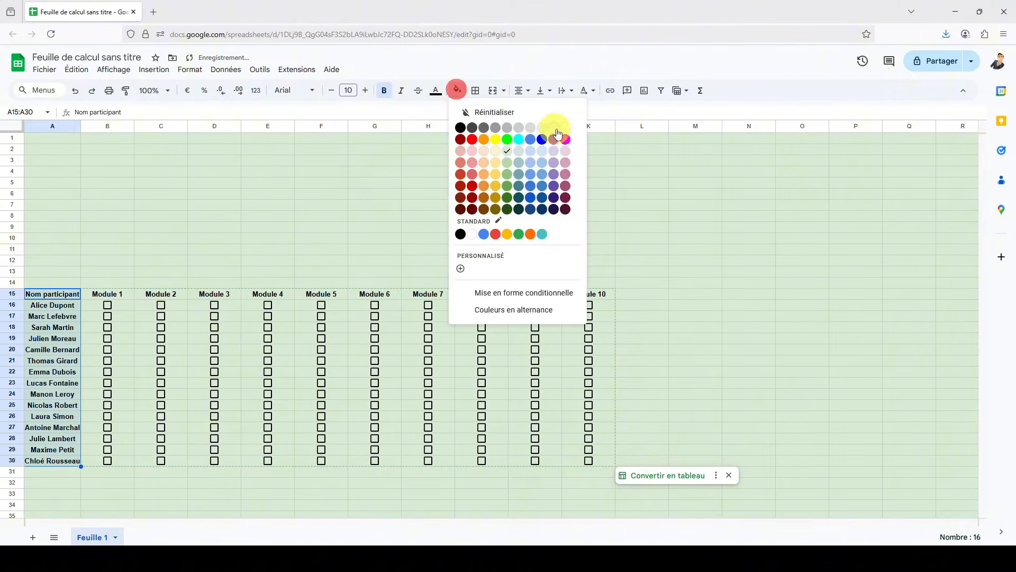
click(564, 129)
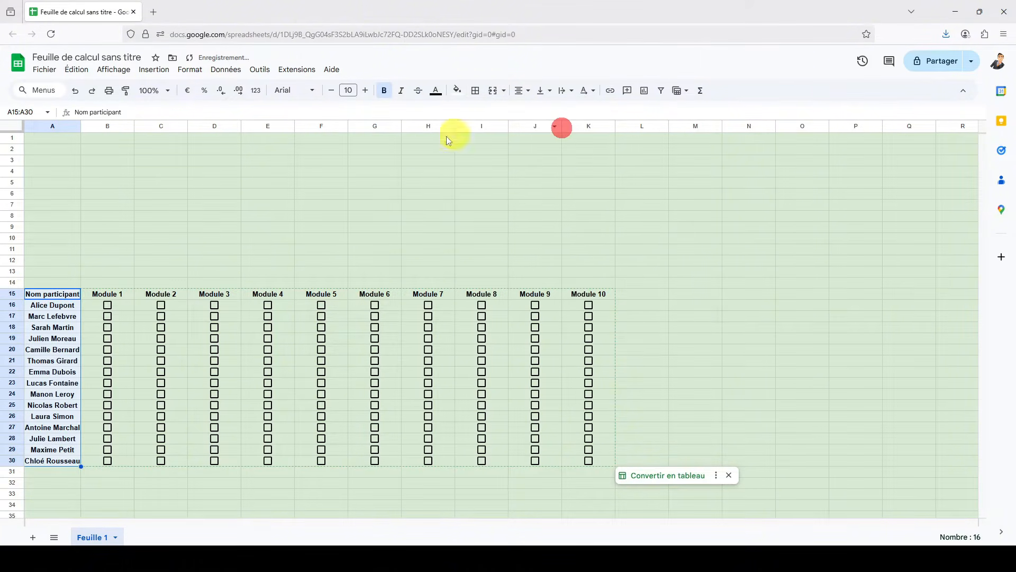
click(458, 96)
click(507, 194)
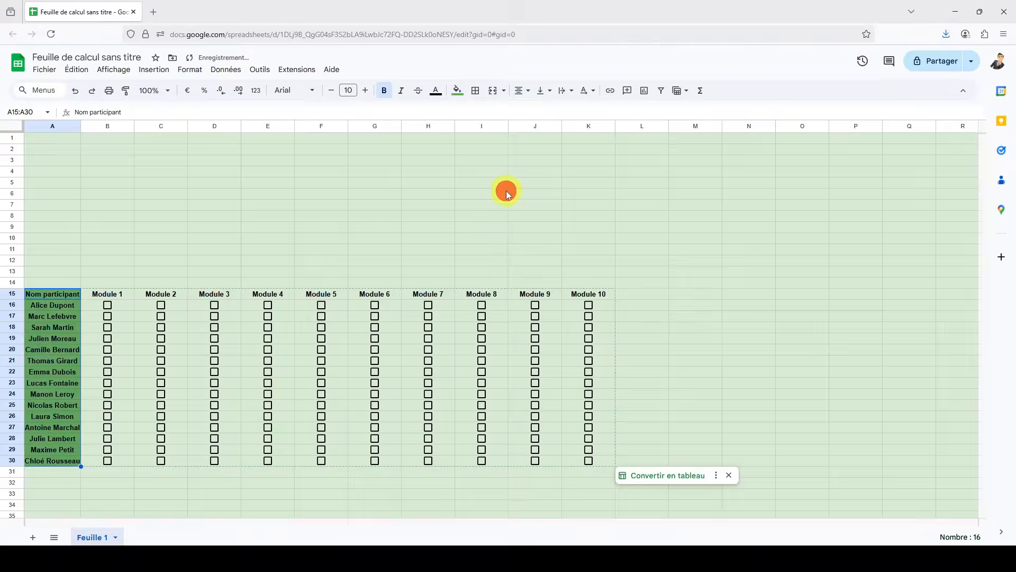
click(435, 90)
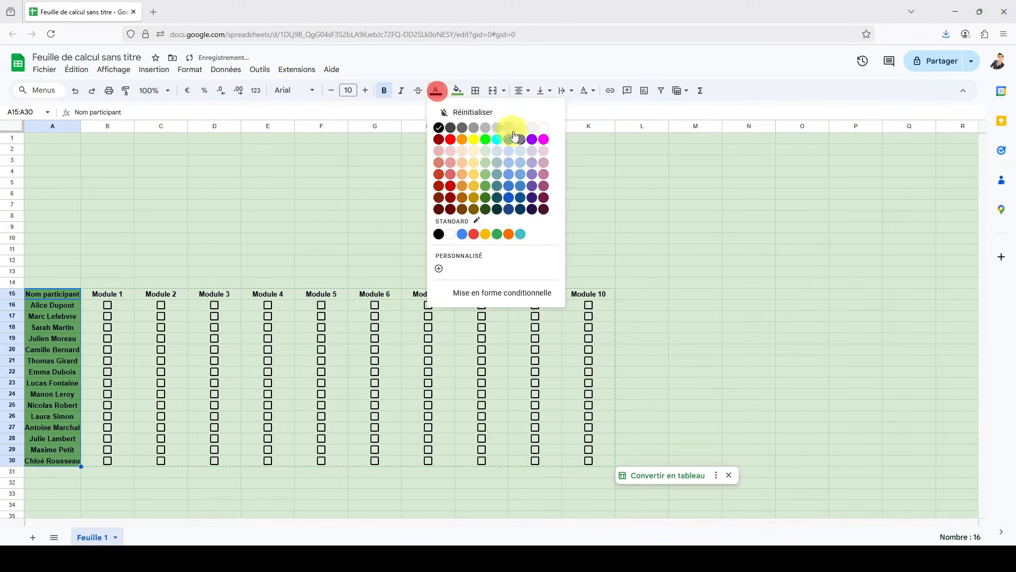
click(544, 129)
Step: Apply the participant column's green fill and white text to the module headers B15:K15
drag(93, 294, 585, 295)
click(457, 90)
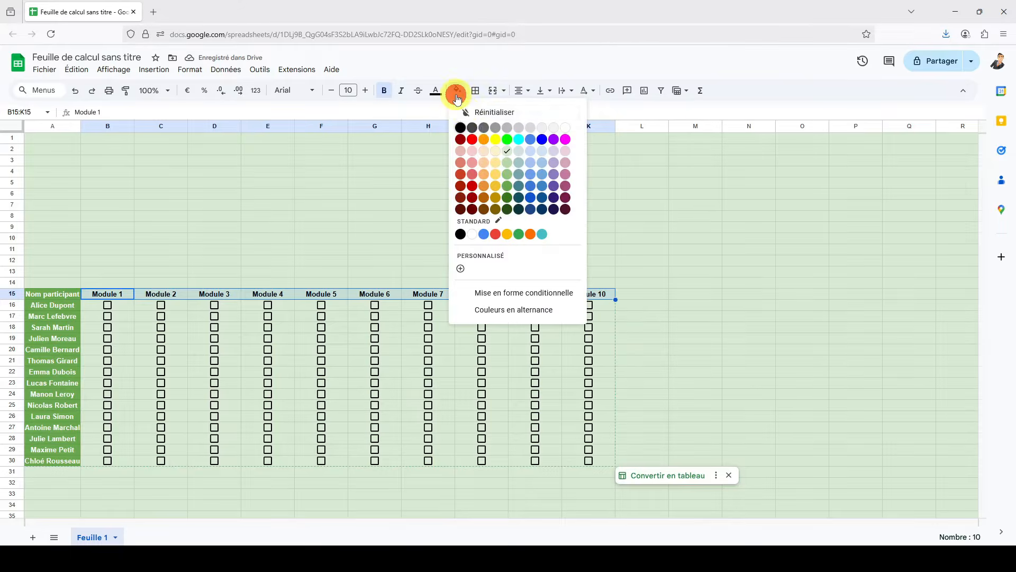
click(505, 187)
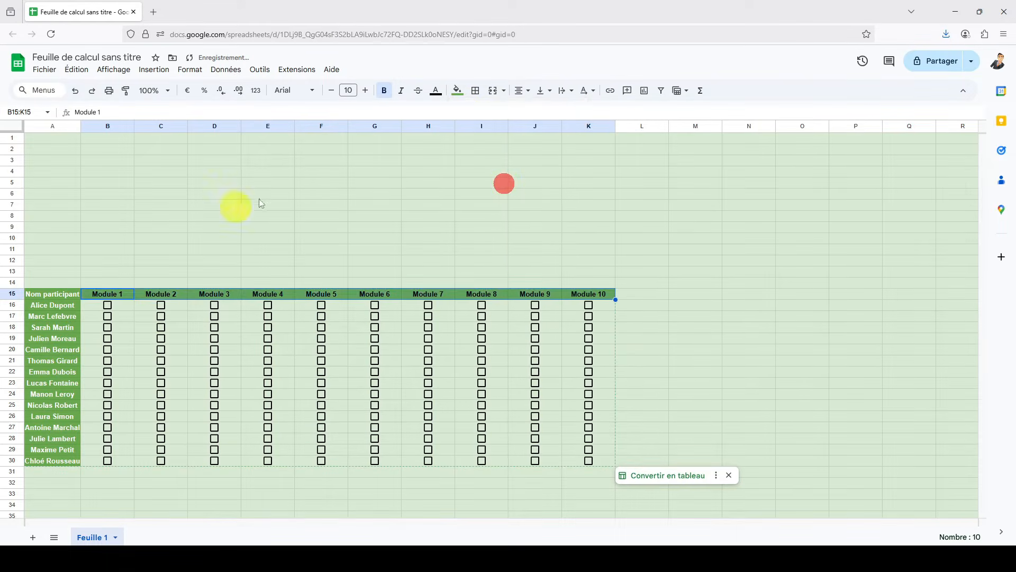
click(435, 91)
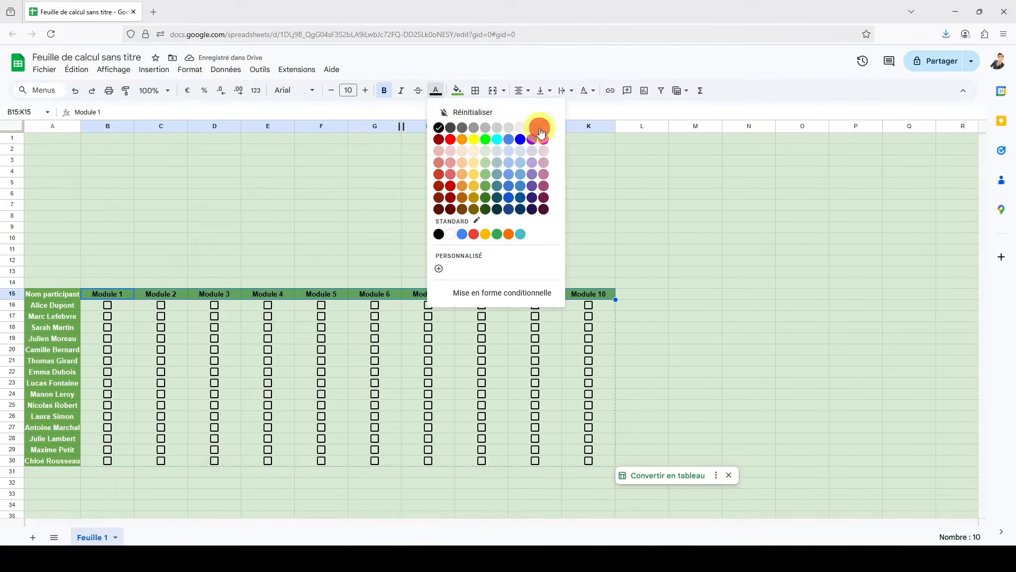
click(540, 130)
Step: Fit column A to its bold contents and fill the range B16:M30 with white
click(66, 127)
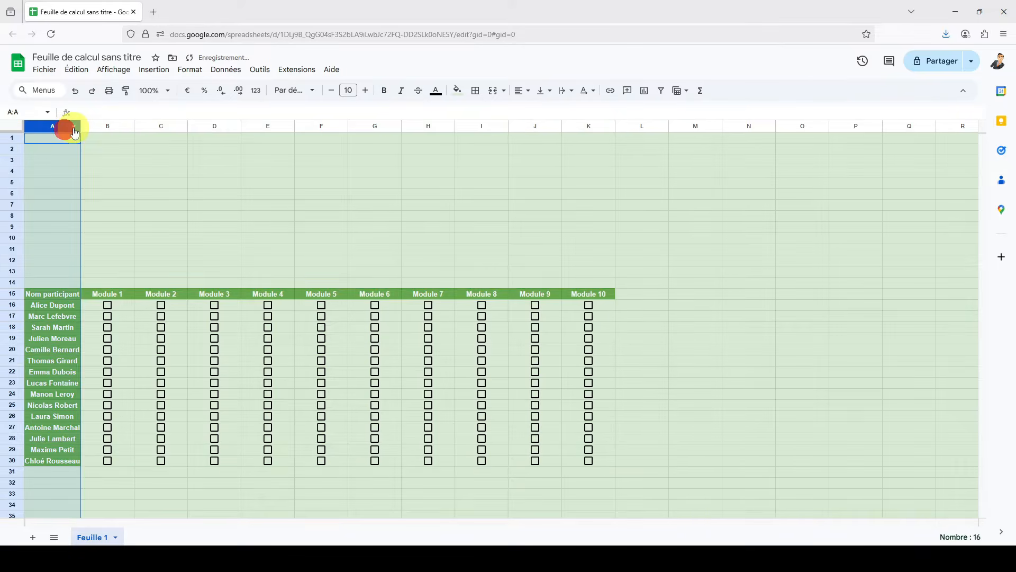
double_click(81, 126)
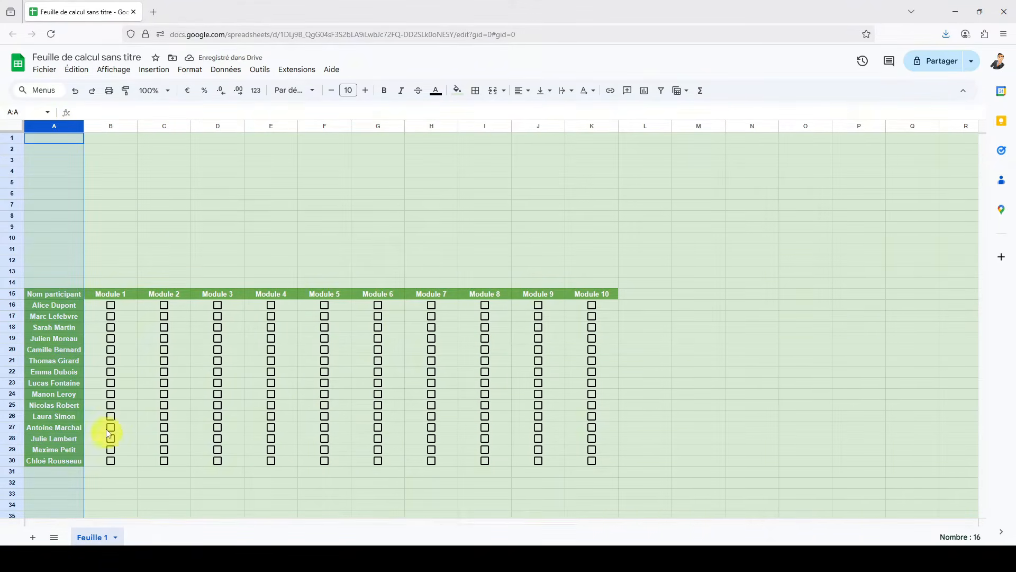
drag(88, 306, 672, 459)
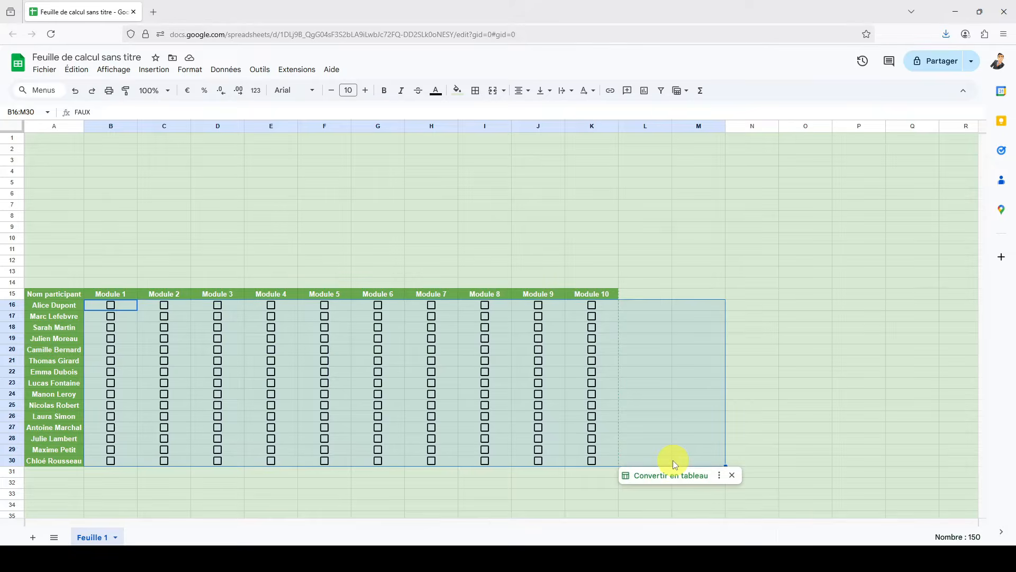
click(451, 96)
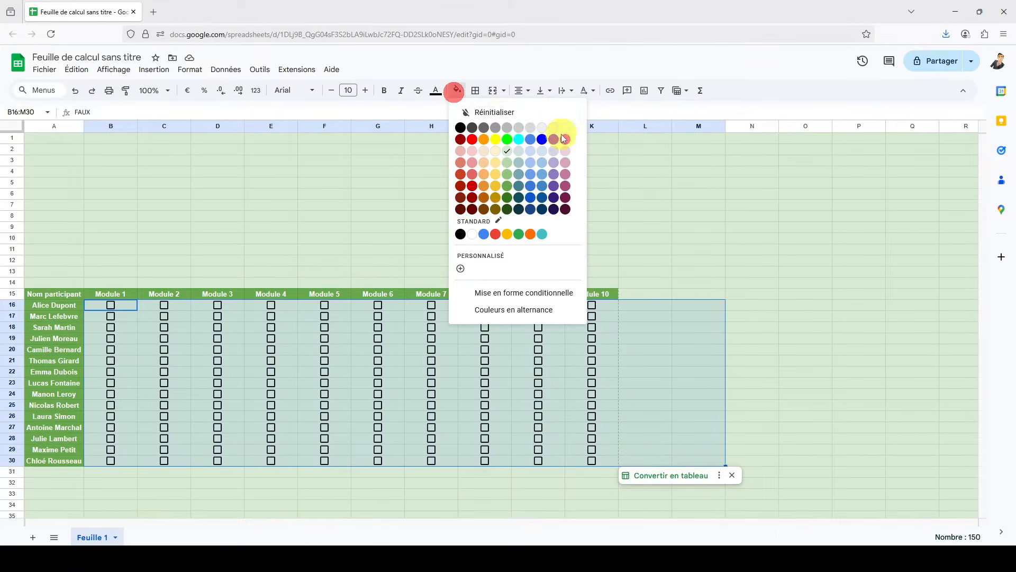
click(563, 129)
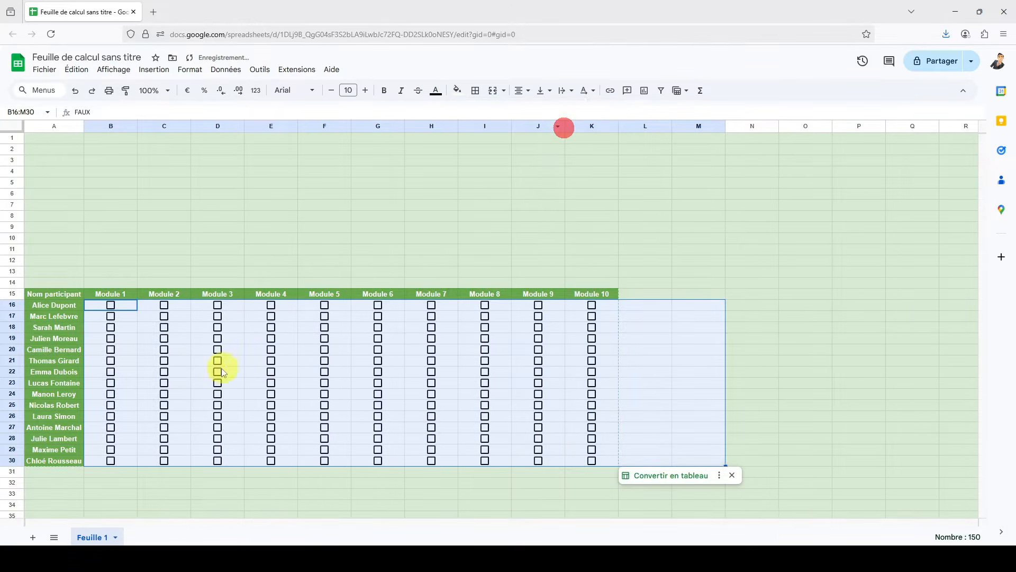
Step: Enter the header "Modules complétés" in cell L15, beside Module 10
click(628, 296)
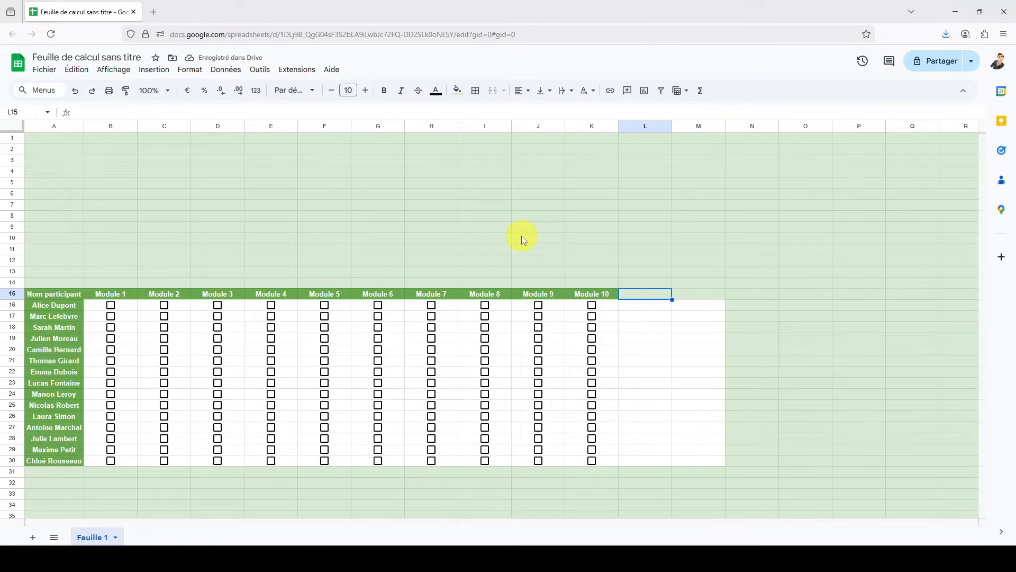
text(Module)
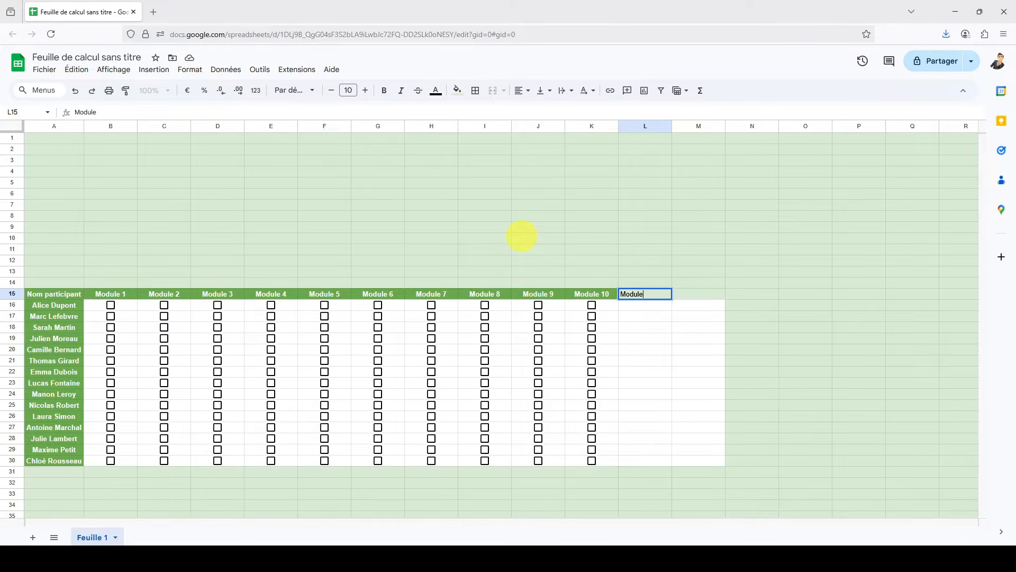
text(s complétés)
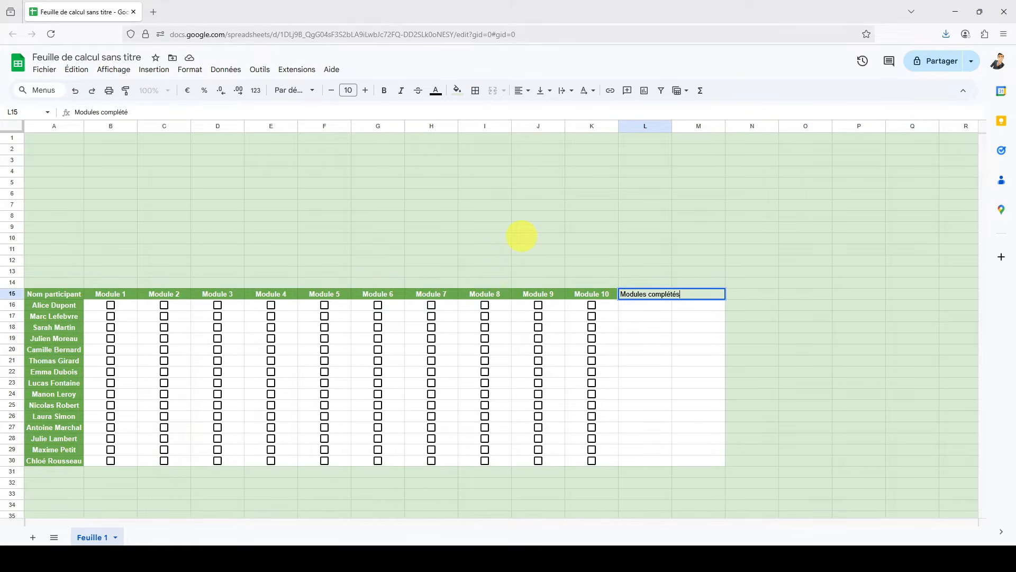
key(Return)
key(Up)
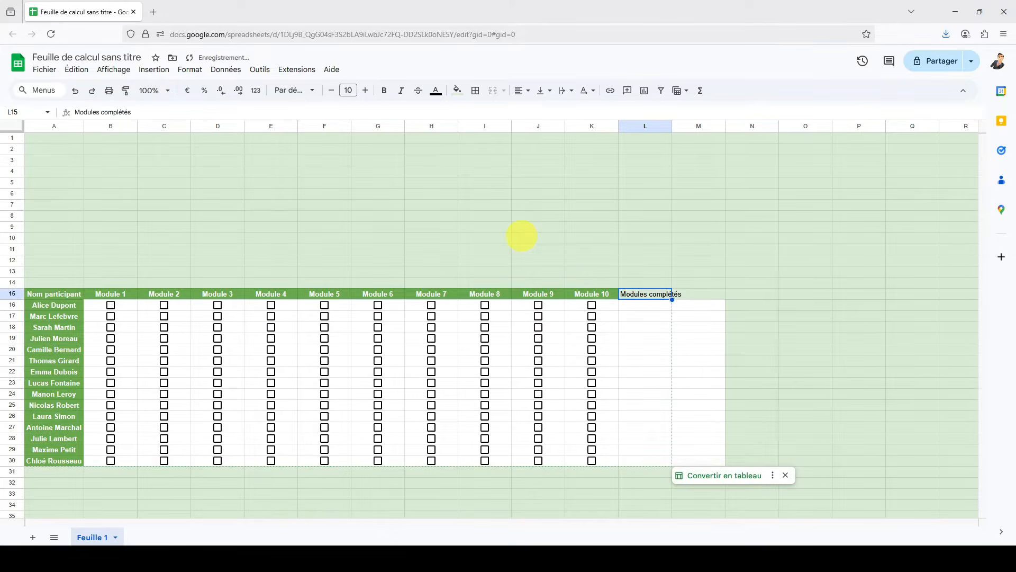
Step: Enter the header "Progression" in cell M15, beside "Modules complétés"
click(688, 297)
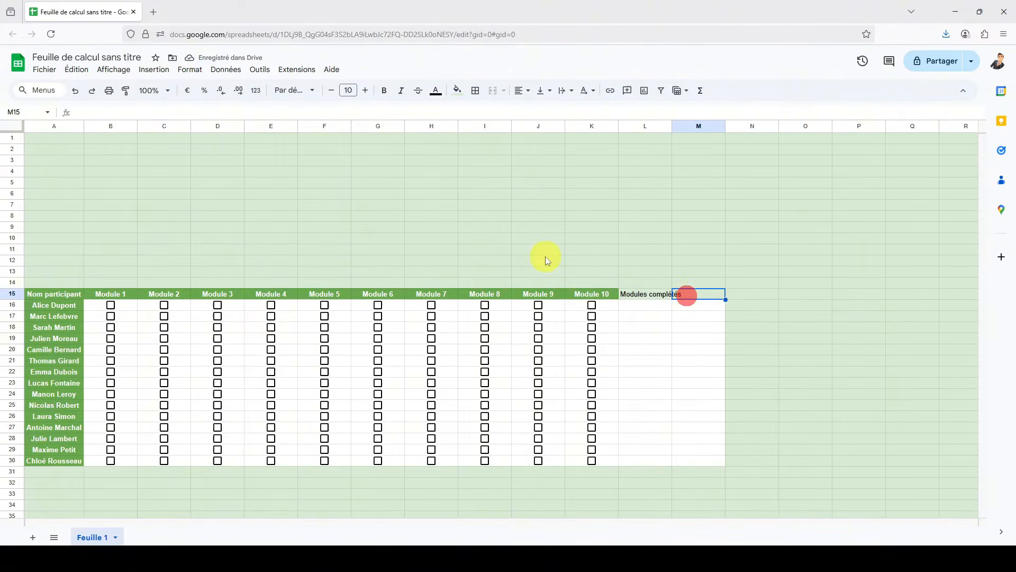
text(Progression)
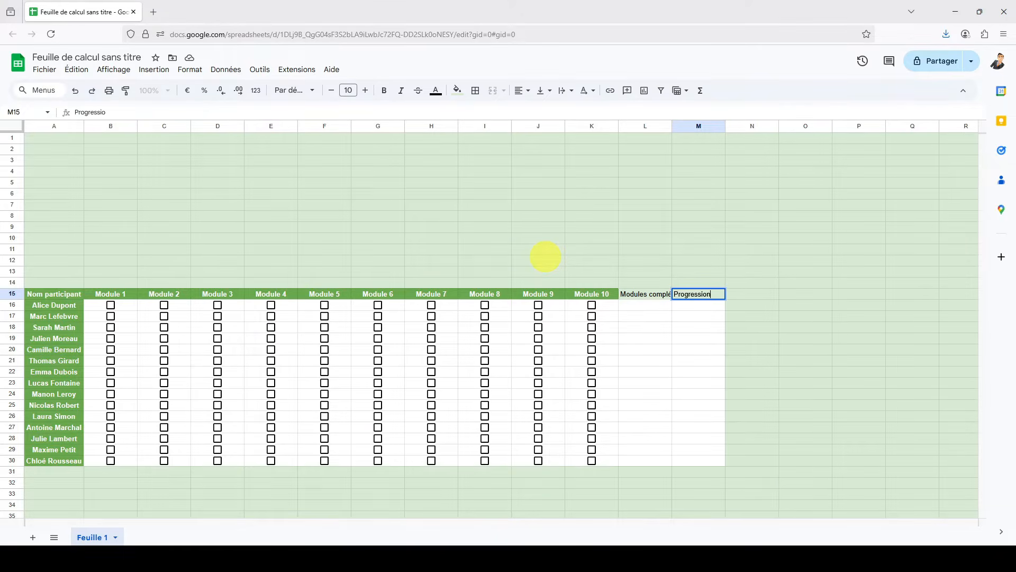
key(Return)
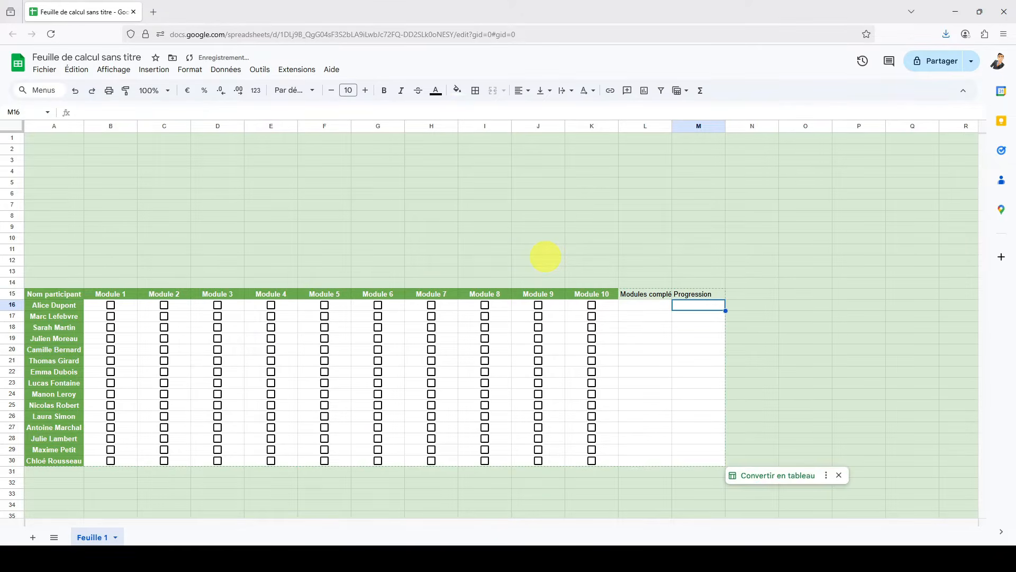
Step: Copy the Module 10 header's formatting to L15:M15 and wrap the text of those two headers
click(587, 294)
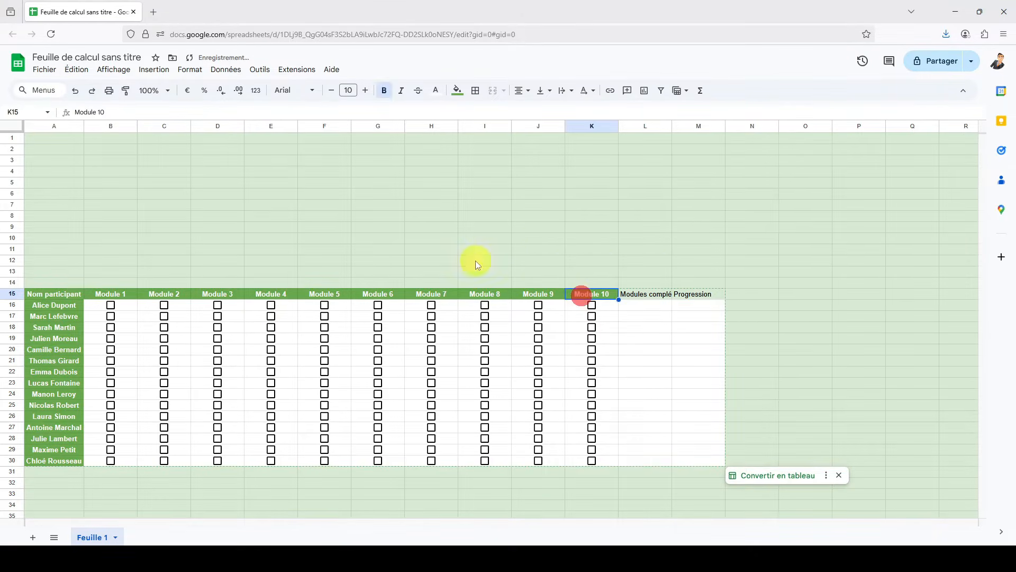
click(122, 93)
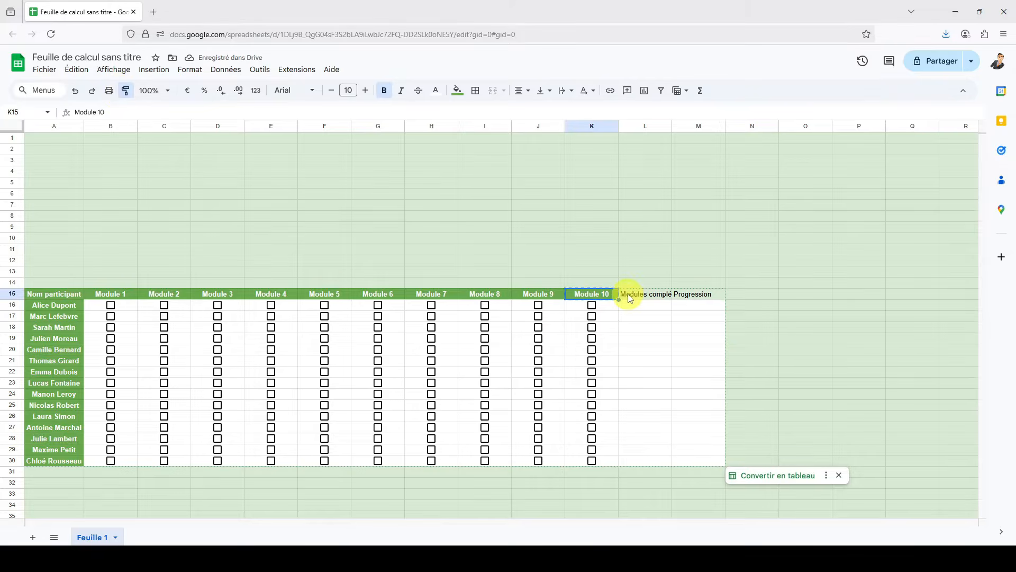
drag(628, 295, 689, 300)
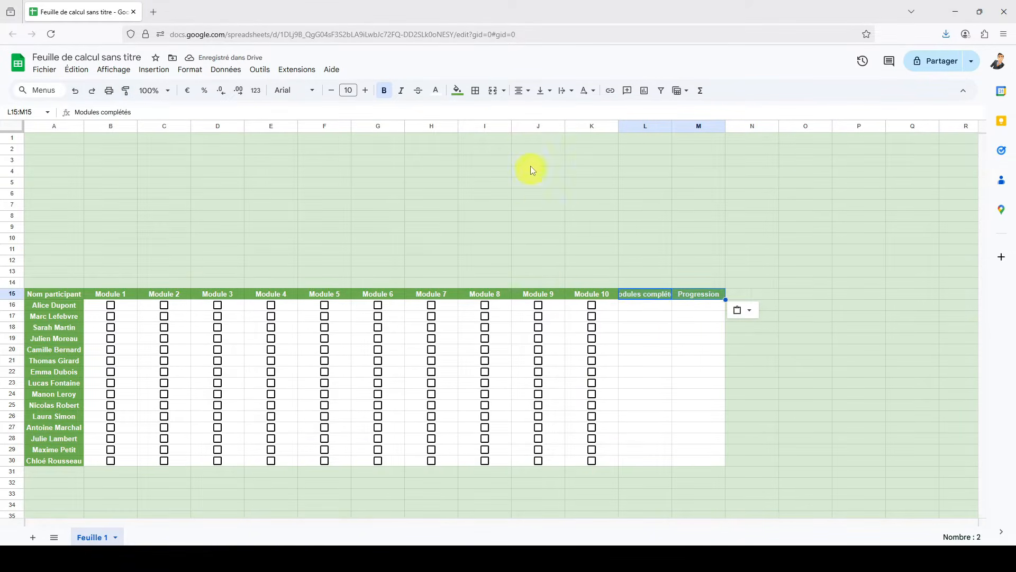
click(566, 91)
click(579, 112)
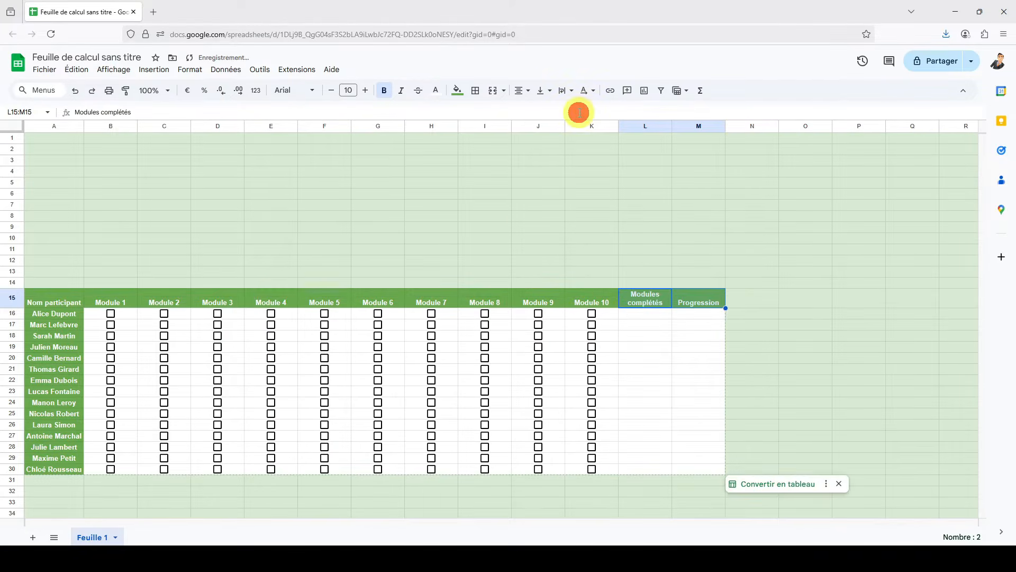
Step: Center the contents of header row 15 horizontally and align them to the middle vertically
click(11, 298)
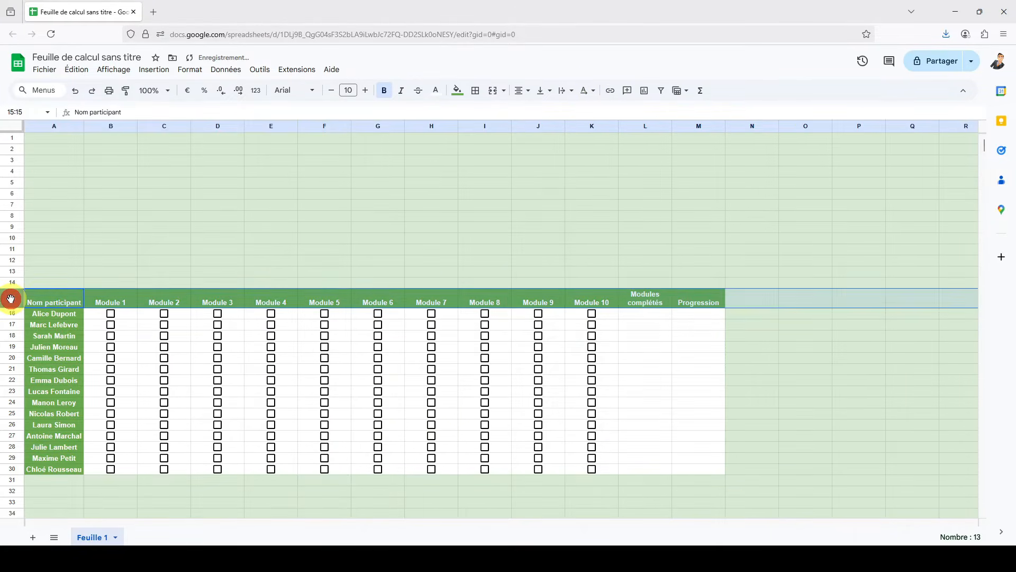
click(527, 91)
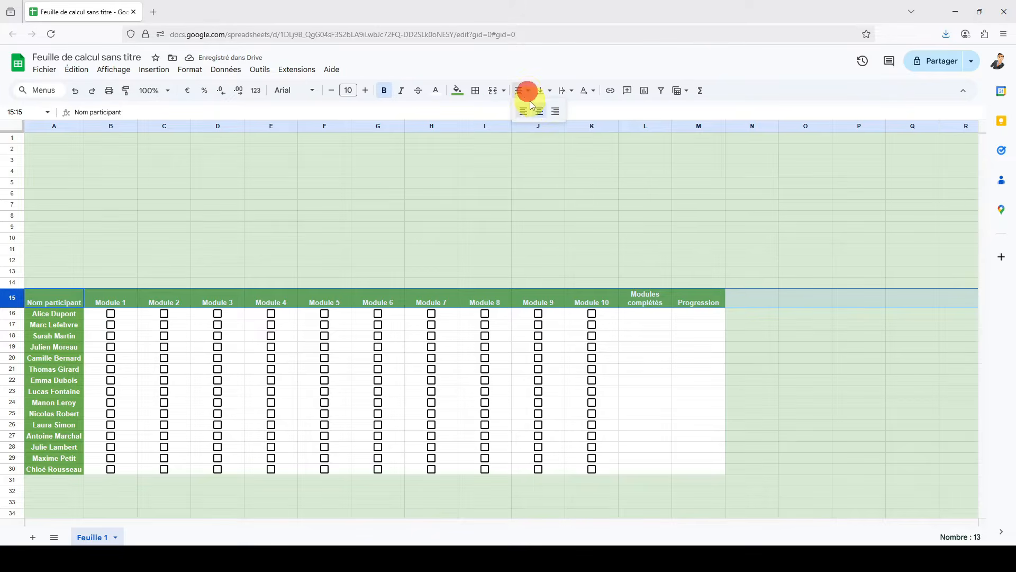
click(538, 111)
click(541, 91)
click(563, 112)
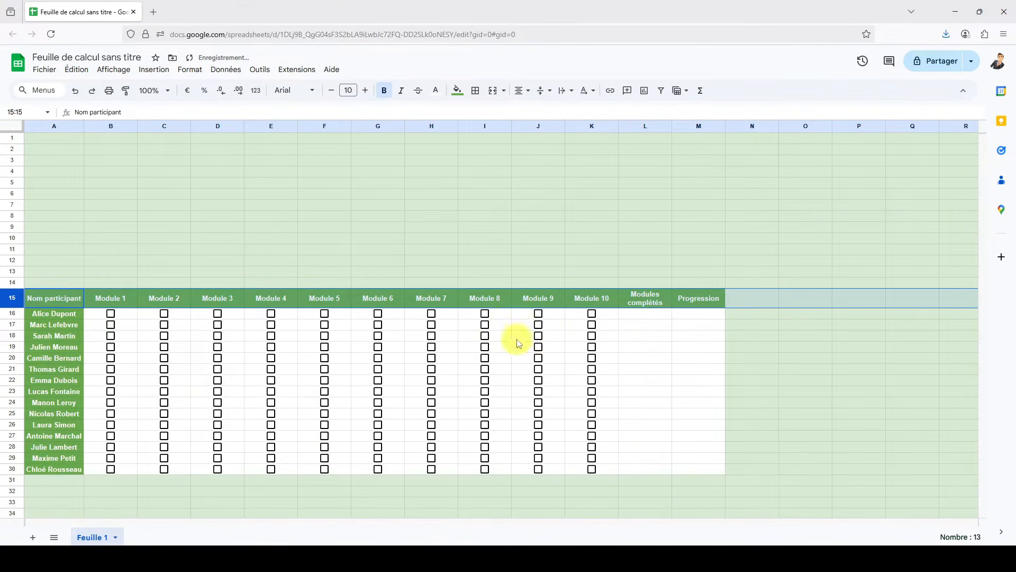
Step: Tick the sample module checkboxes in B16, C18, C16, E18 and F17
click(630, 333)
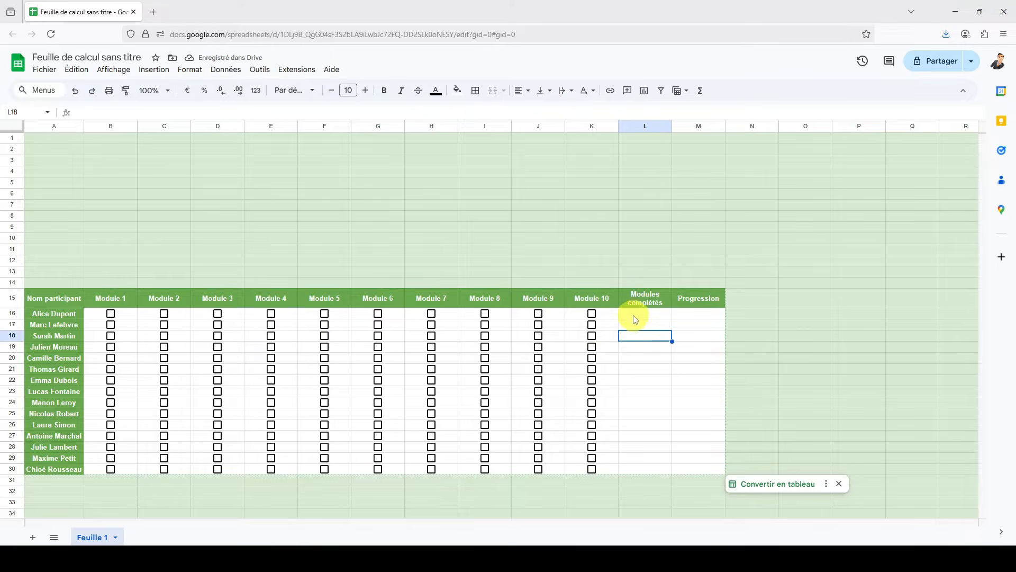
click(111, 314)
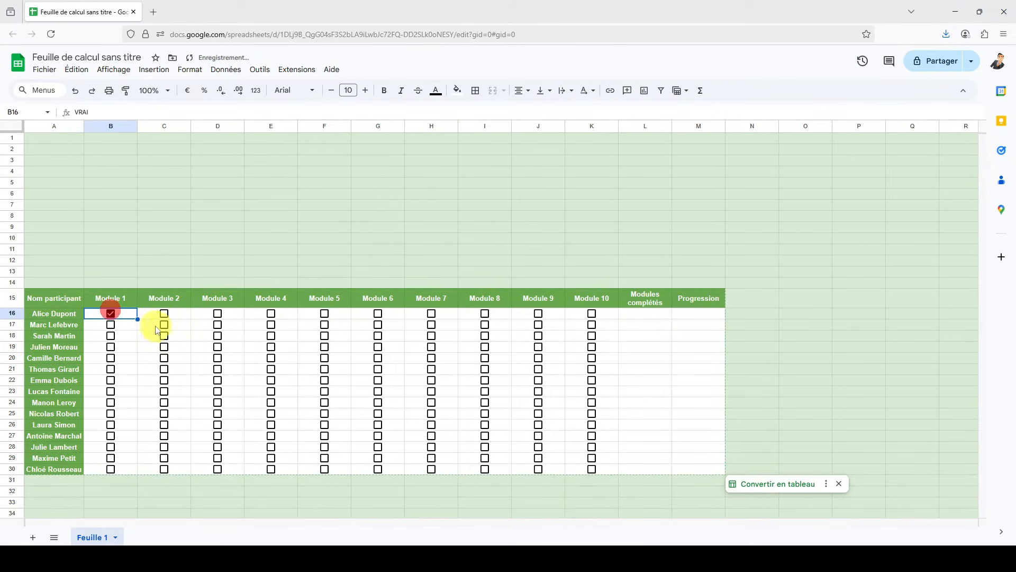
click(164, 335)
click(164, 313)
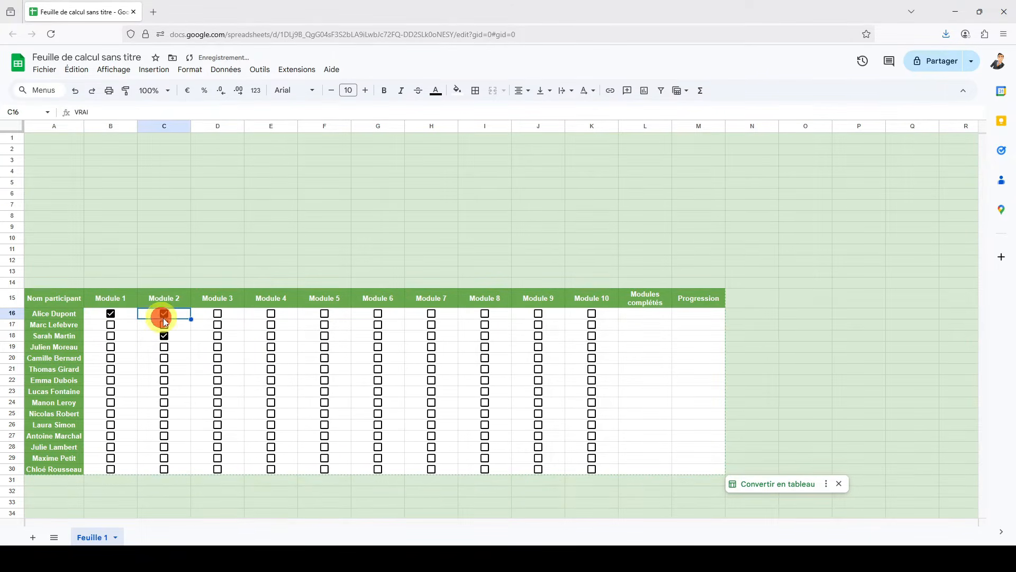
click(271, 336)
click(324, 325)
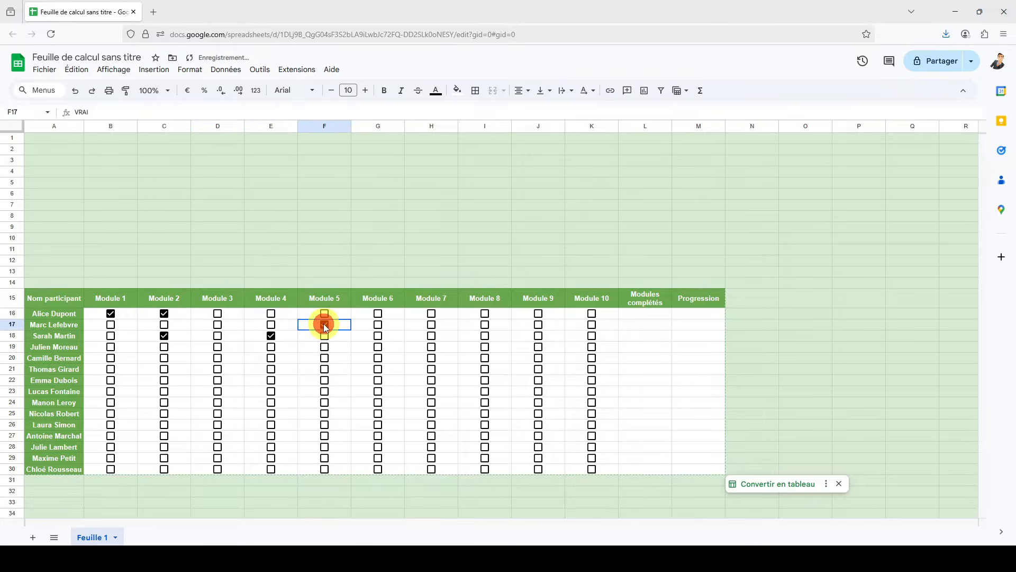
Step: Enter =NB.SI(B16:K16;VRAI) in L16 to count the ticked modules, and fill the formula down to L30
click(644, 312)
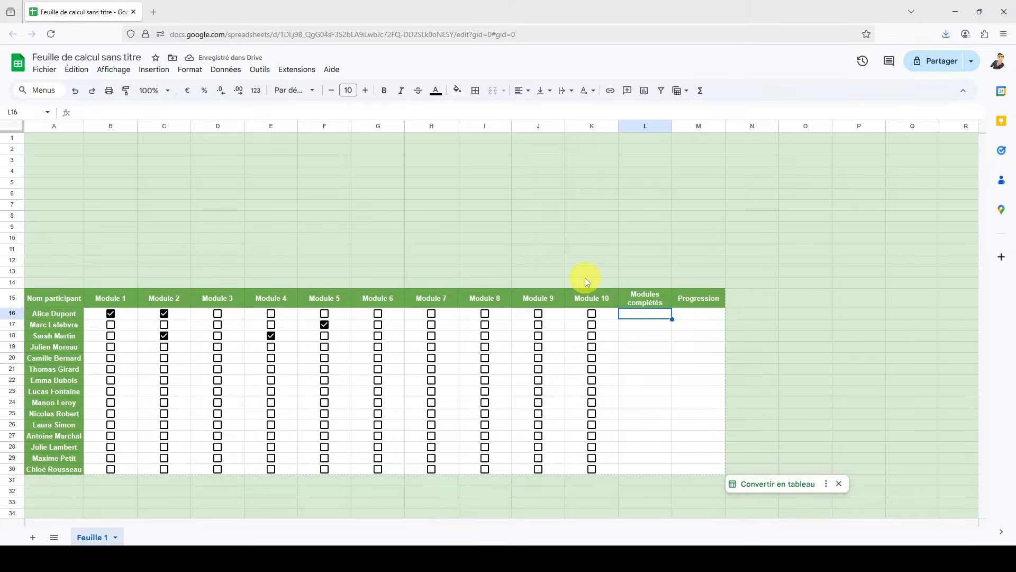
text(=n)
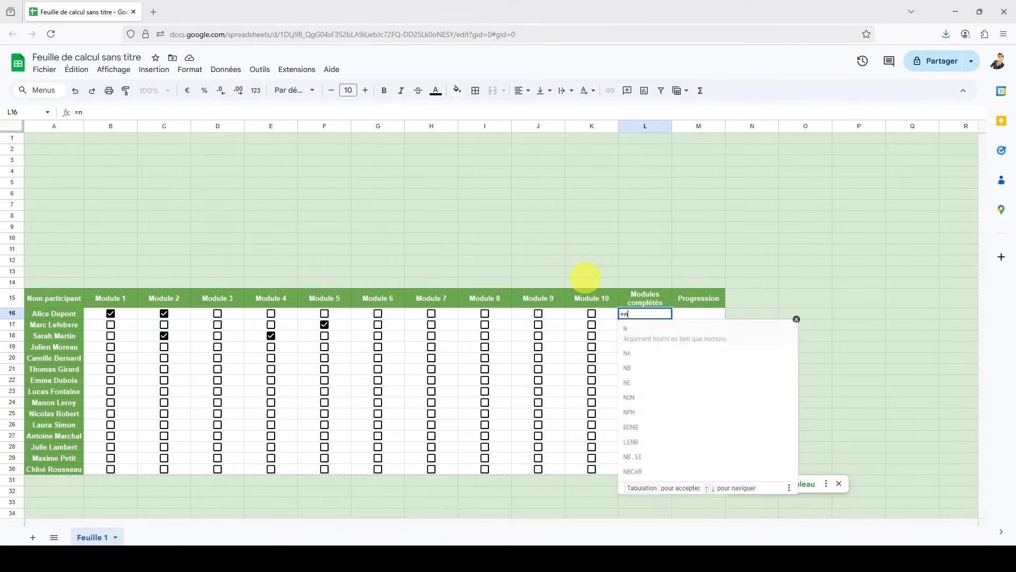
text(b.si()
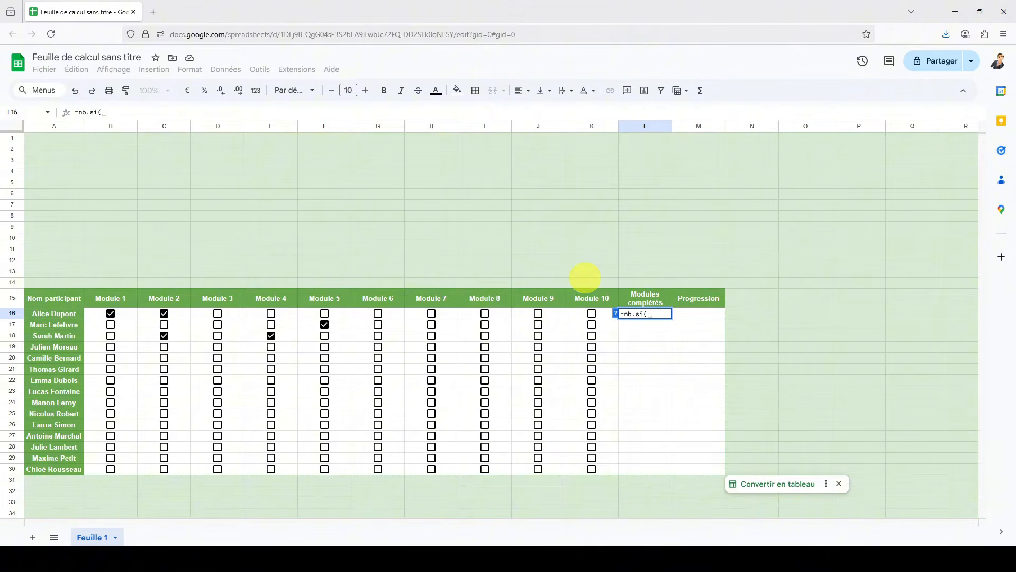
key(Left)
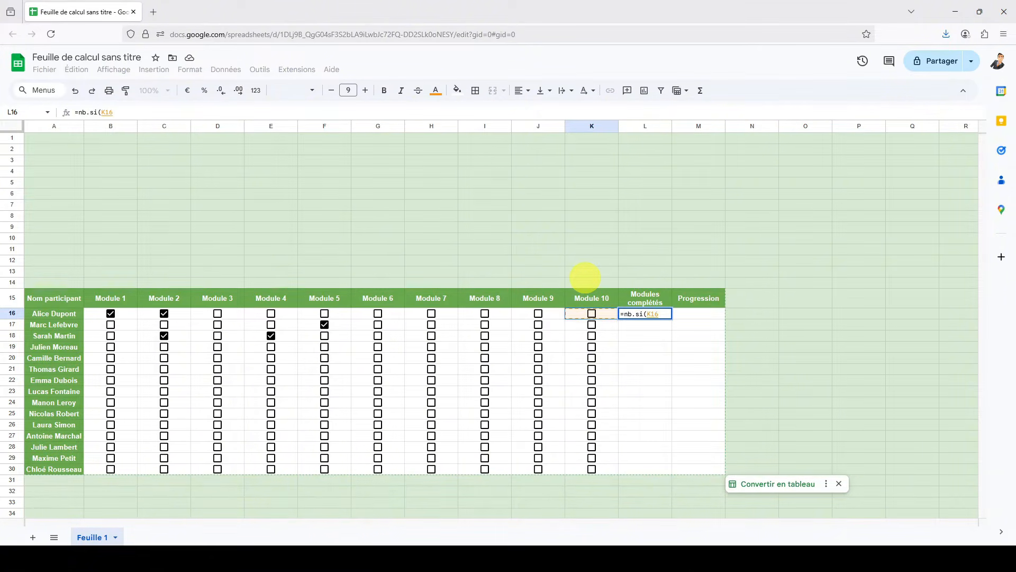
key(shift+Left)
key(shift+Left)
key(shift+Left)
key(shift+Left)
key(shift+Left)
key(shift+Left)
key(shift+Left)
key(shift+Left)
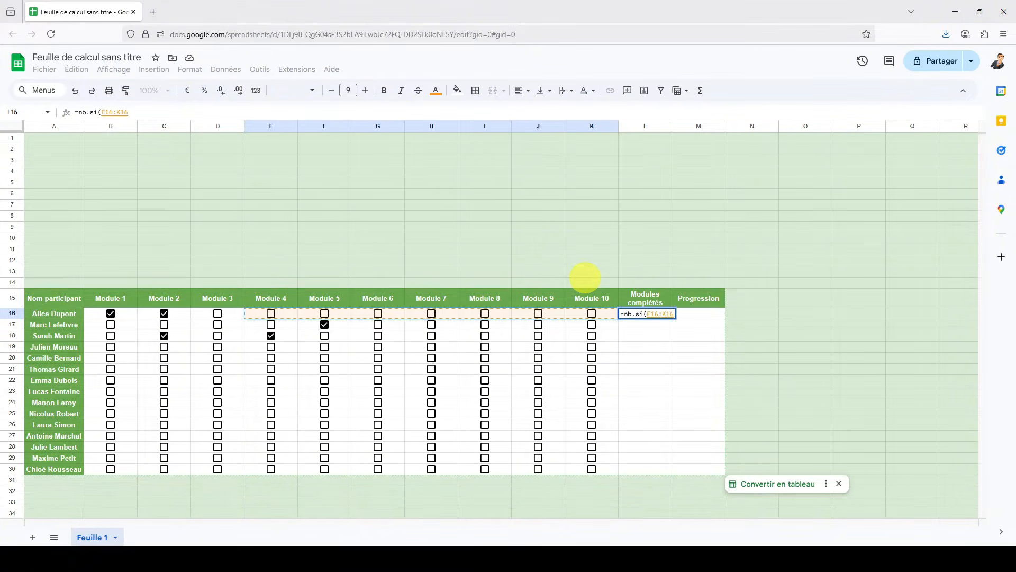
key(shift+Left)
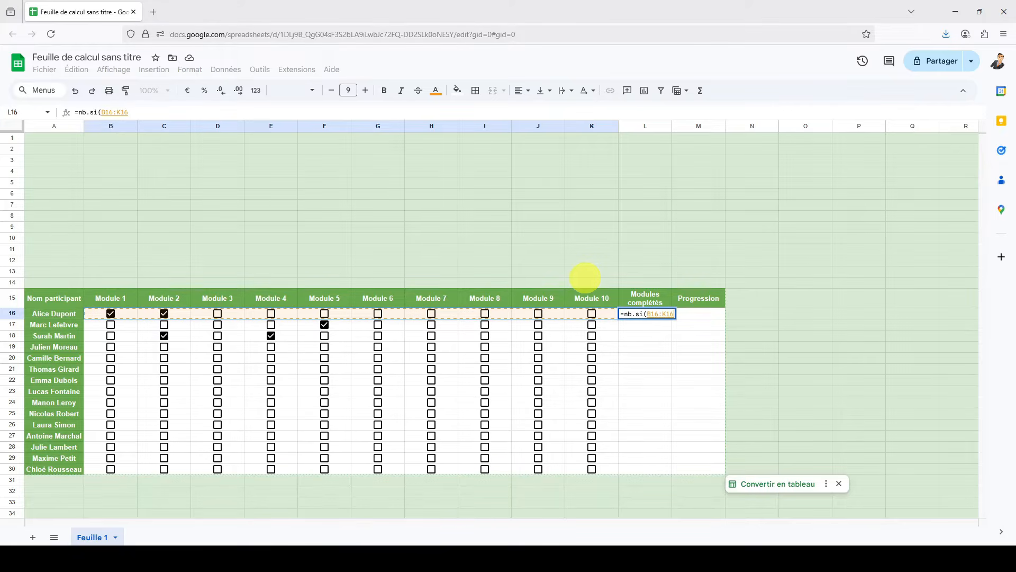
text(;)
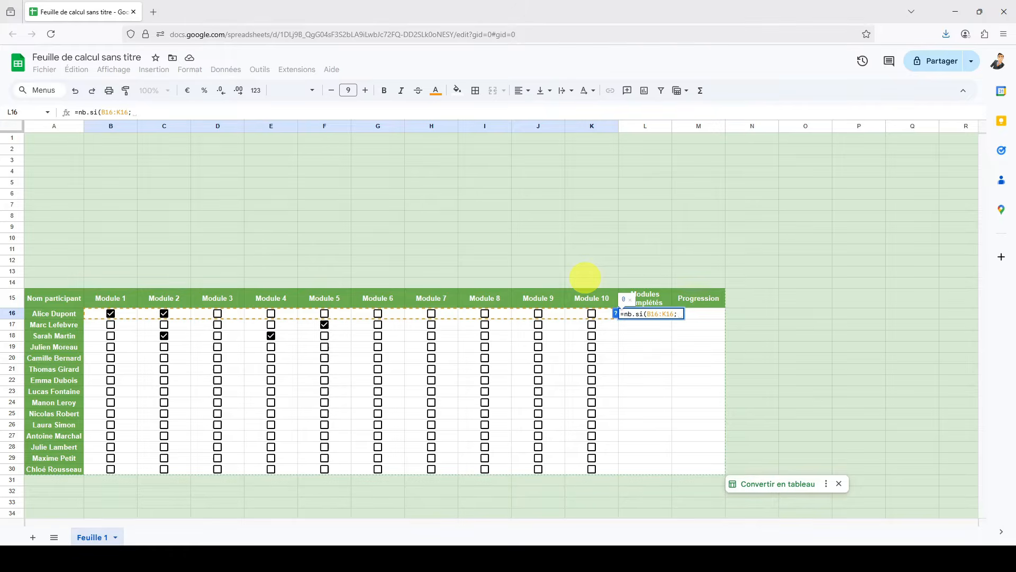
text(VRAI)
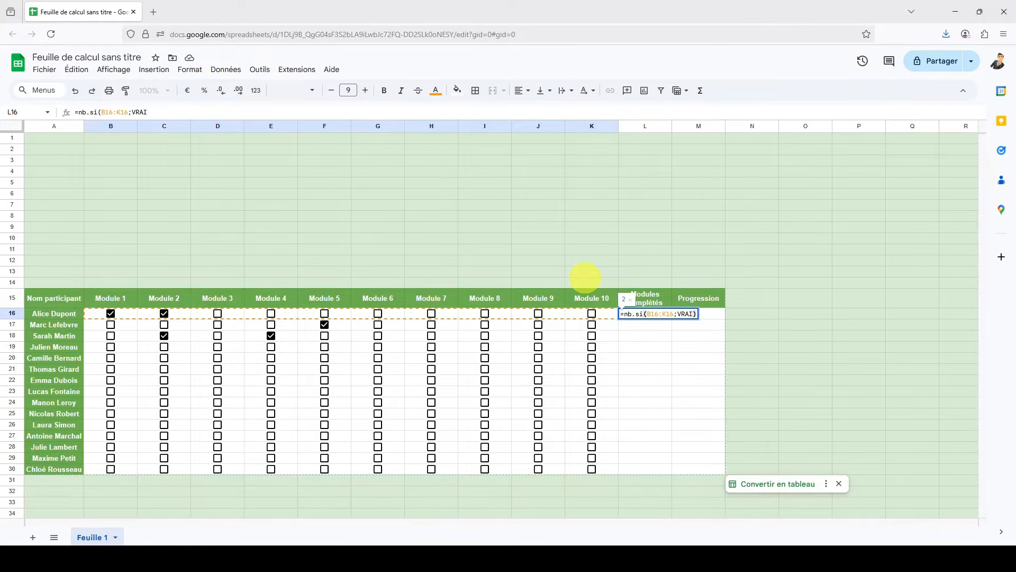
key(Return)
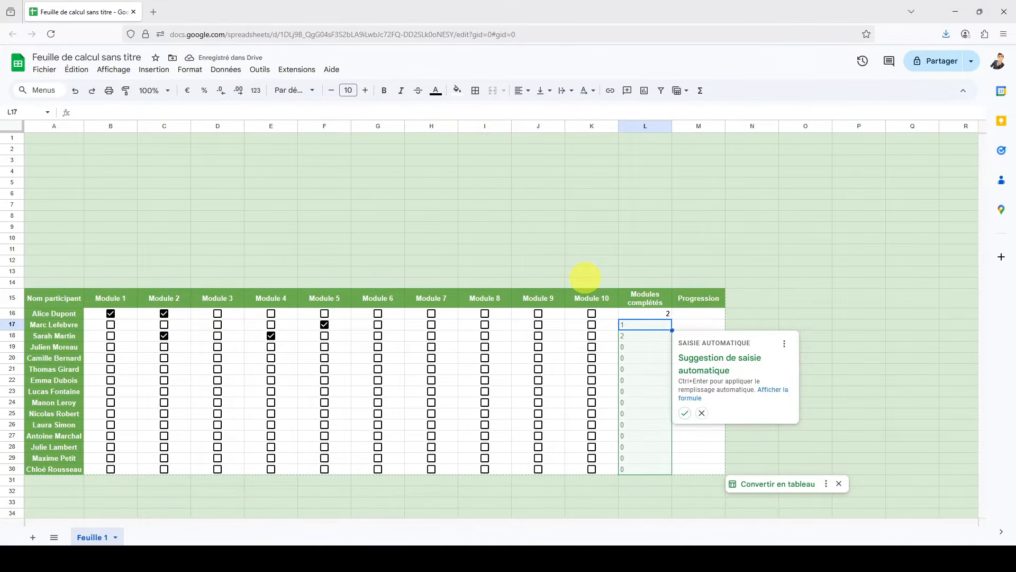
click(686, 415)
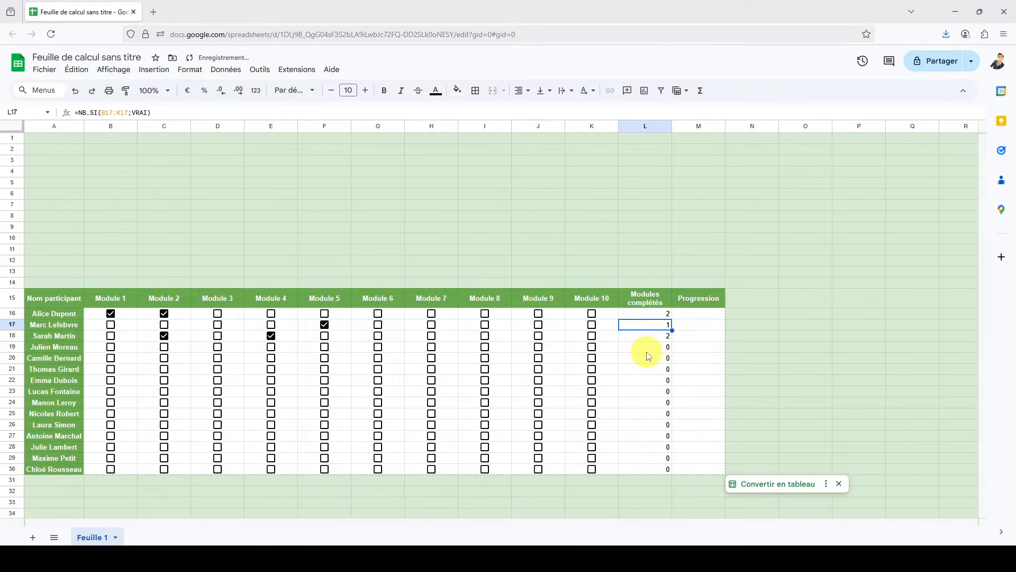
Step: Tick more sample module checkboxes in K21, J22, I24, I25, H25, H27, I27 and J28
click(592, 369)
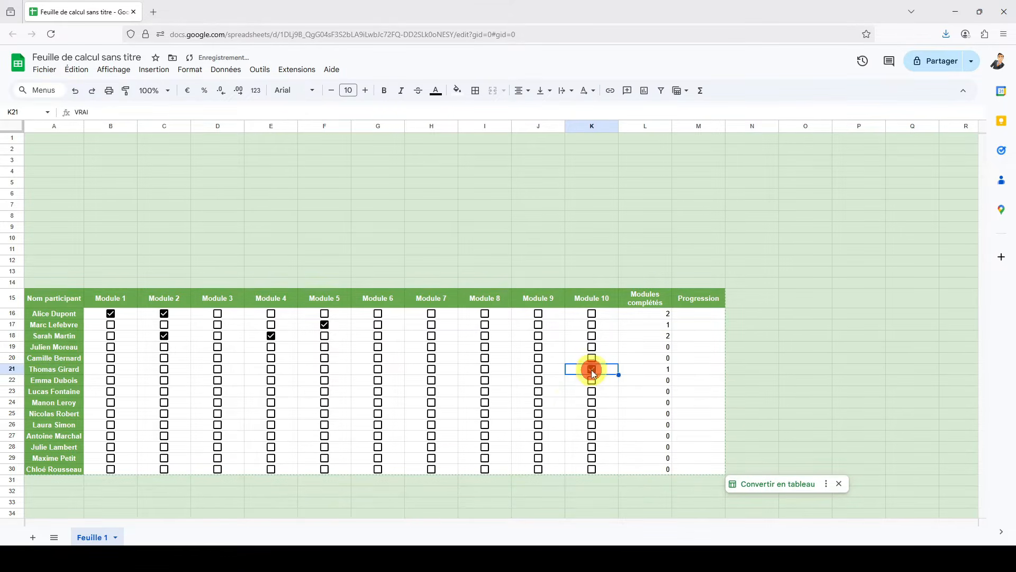
click(539, 381)
click(485, 402)
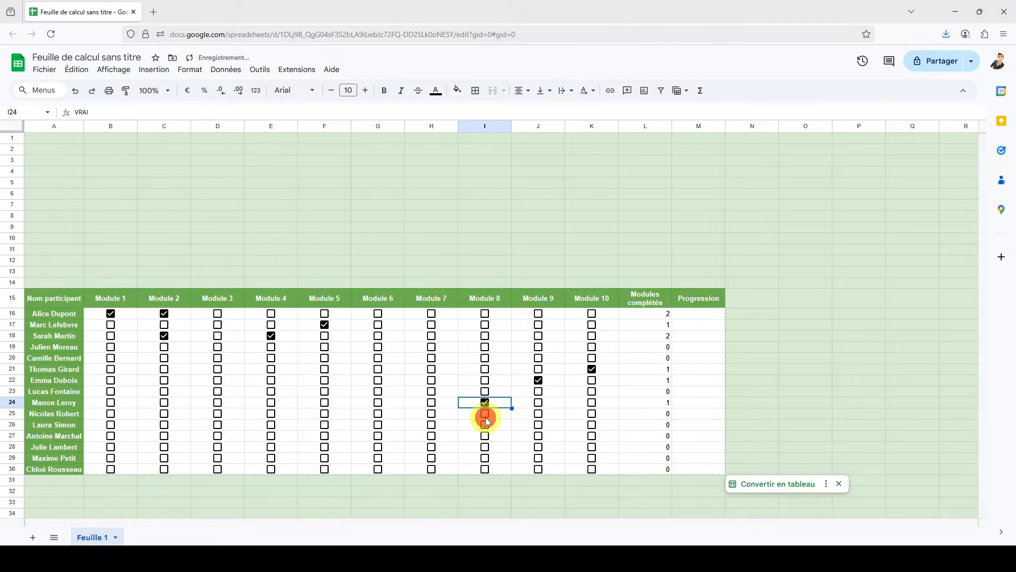
click(485, 414)
click(431, 414)
click(432, 436)
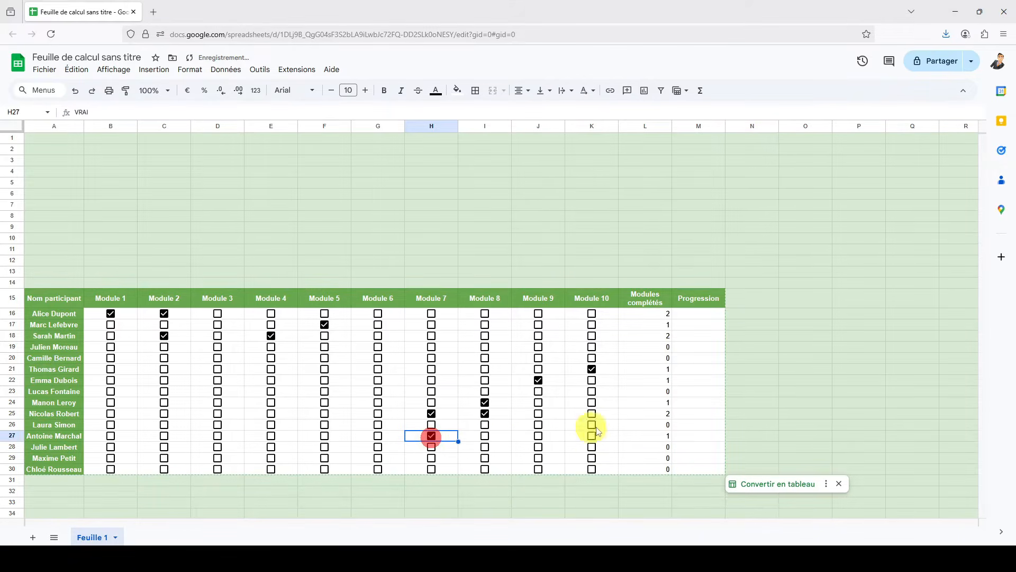
click(485, 436)
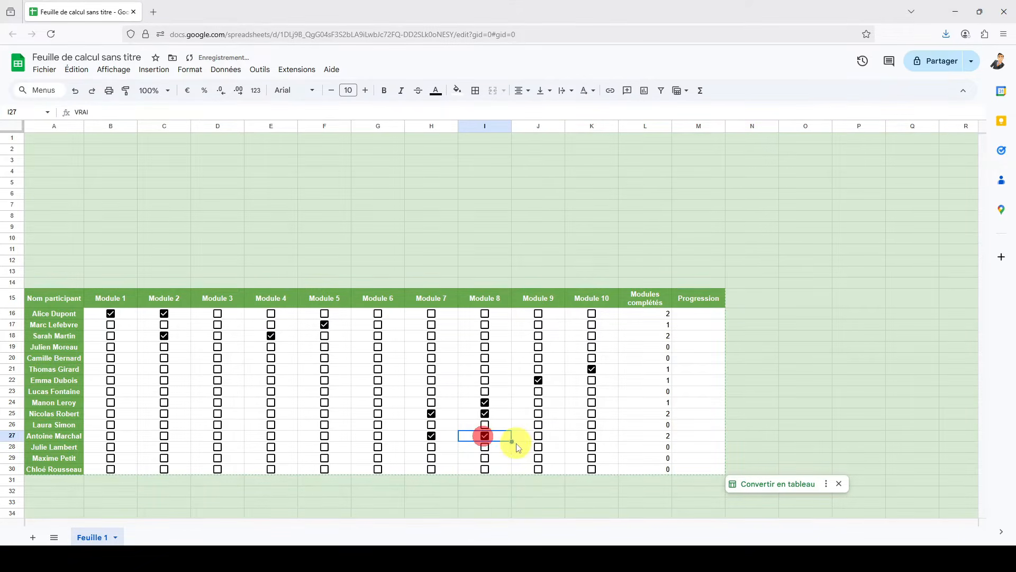
click(539, 447)
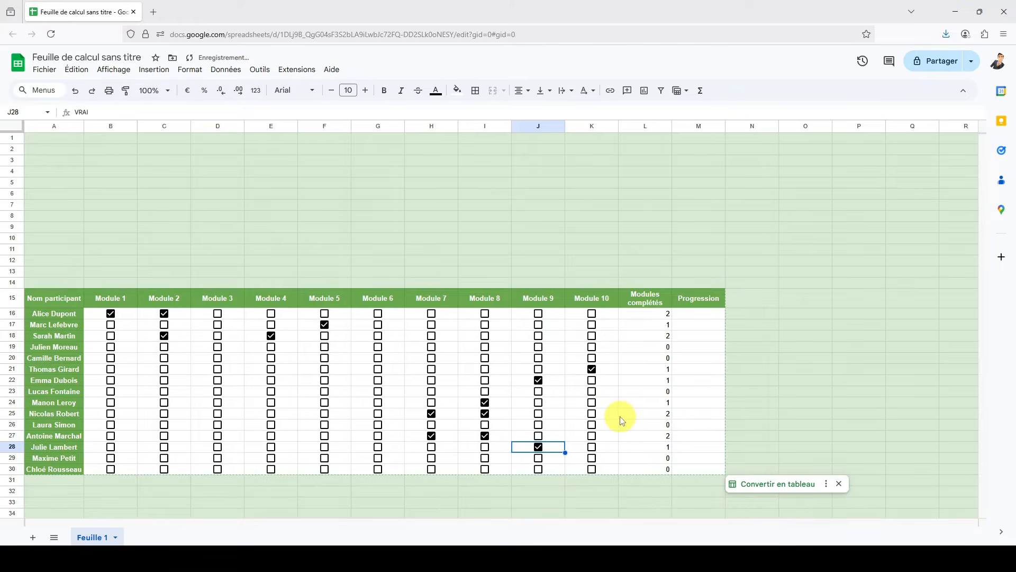
Step: Calculate the progress in M16 with =L16/10 and fill the formula down to M30
click(697, 317)
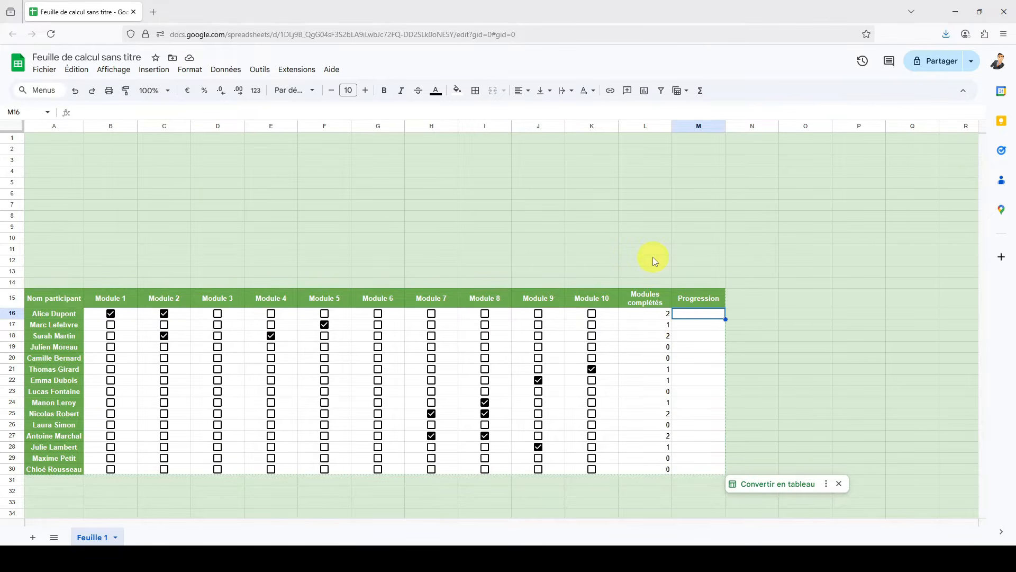
text(=)
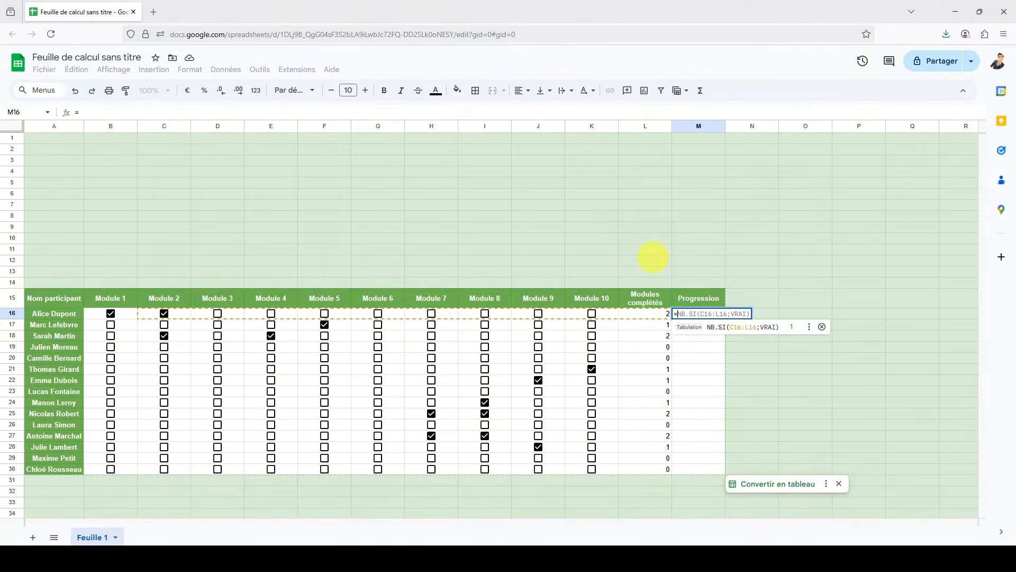
click(642, 320)
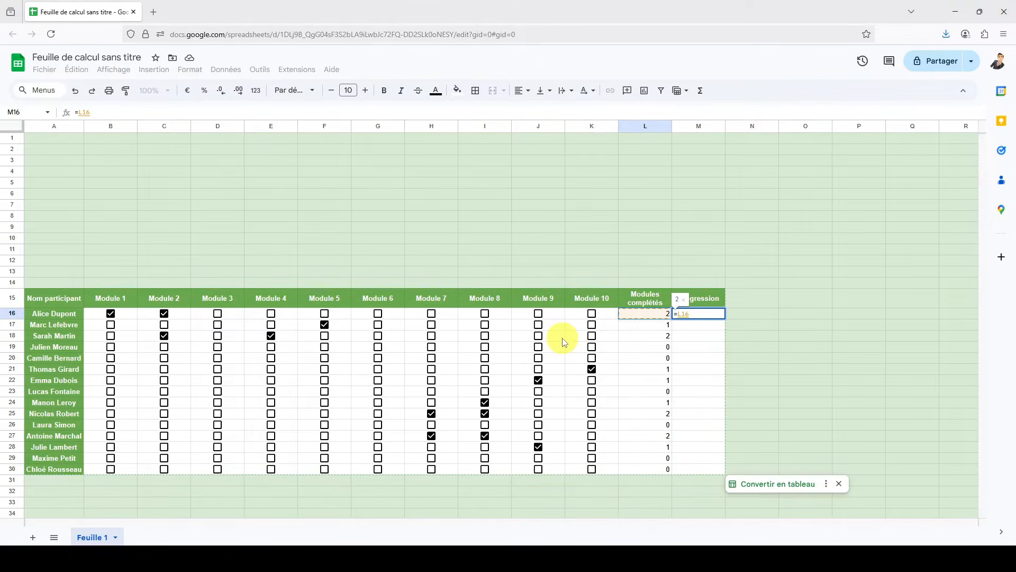
text(/10)
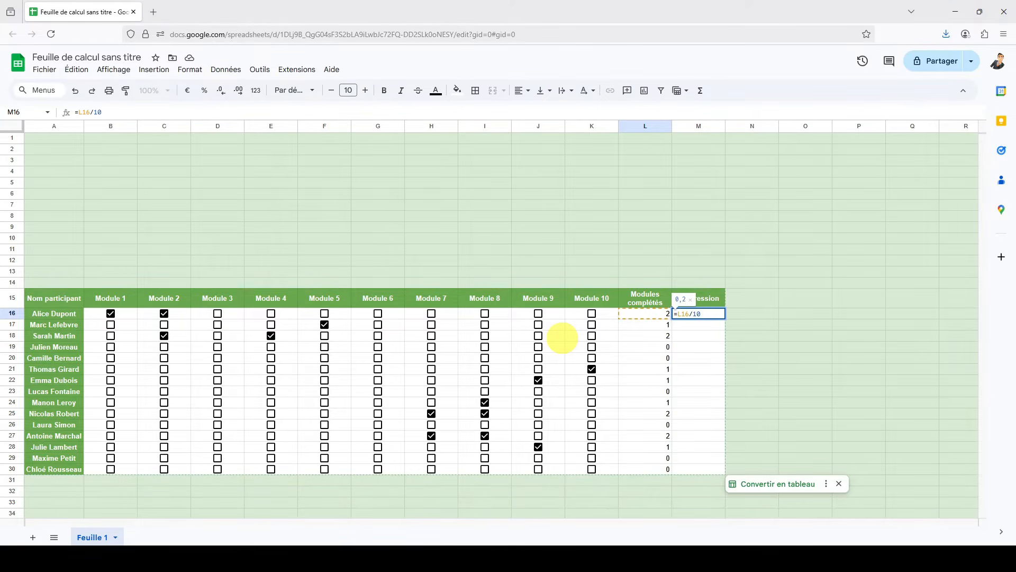
key(Return)
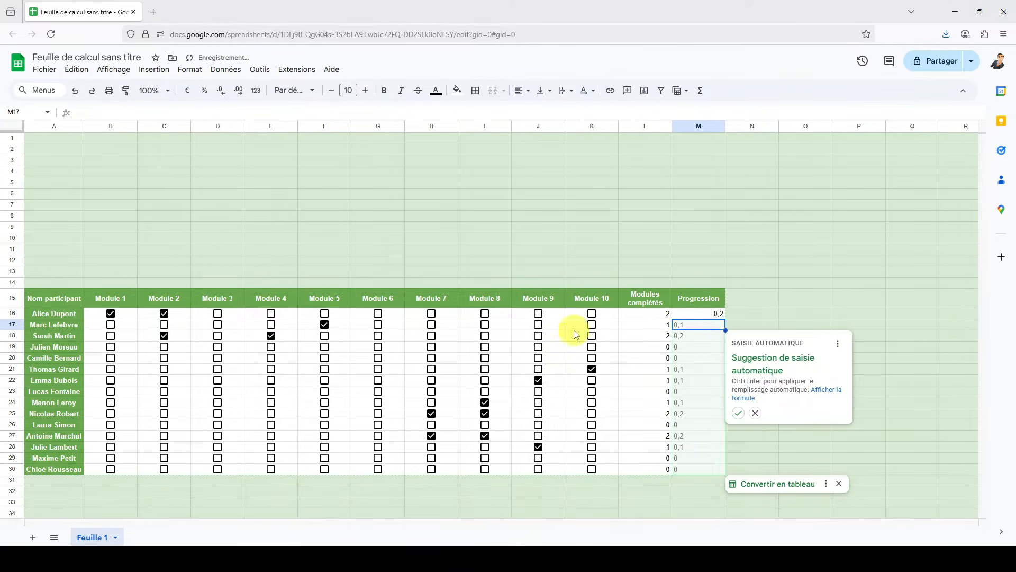
click(739, 413)
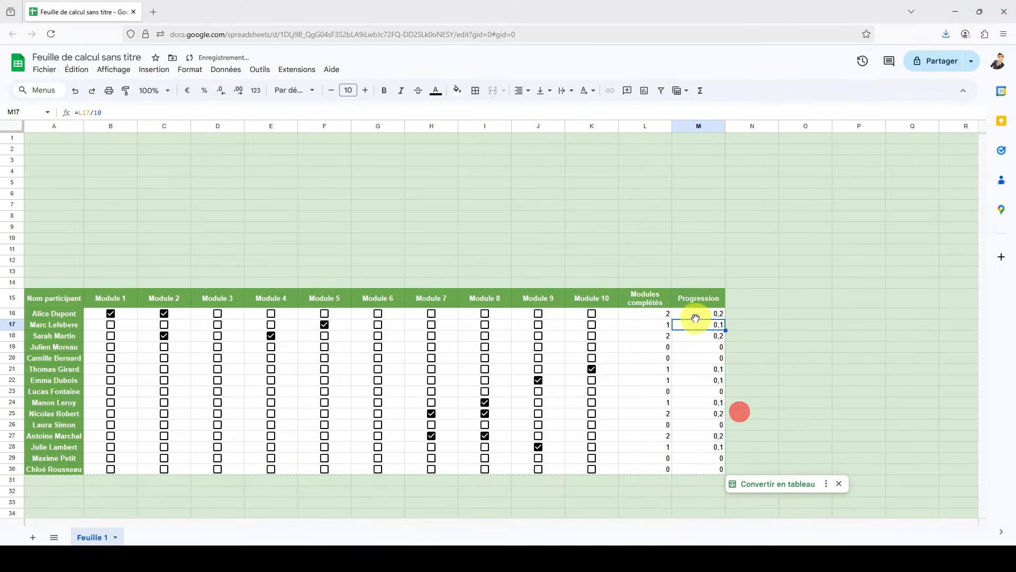
Step: Format the progress values in M16:M30 as percentages
drag(696, 313, 694, 469)
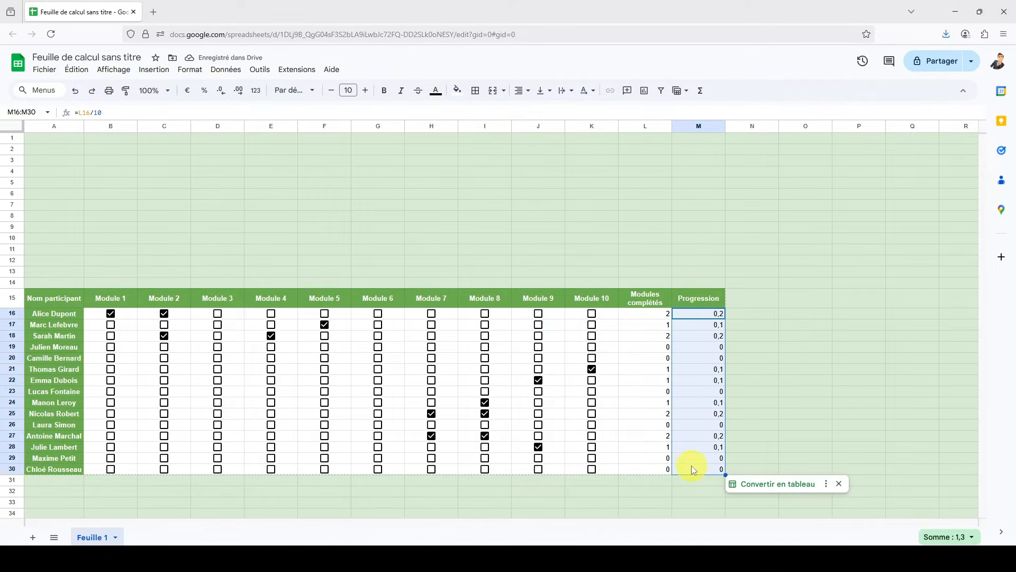
click(206, 92)
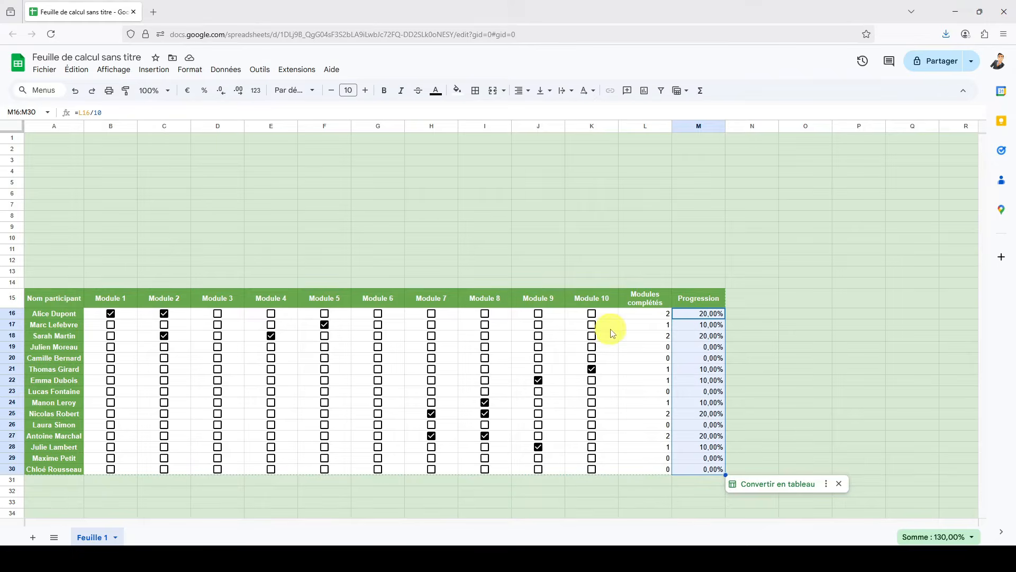
Step: Tick more sample module checkboxes in G18, G21, G23, G25, G26, C24 and C22
click(378, 335)
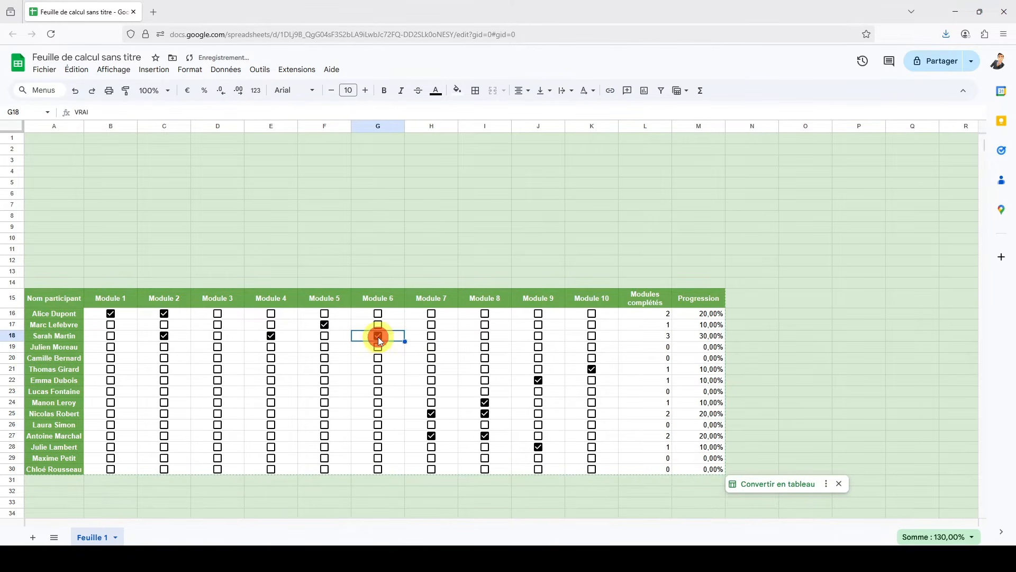
click(378, 369)
click(378, 391)
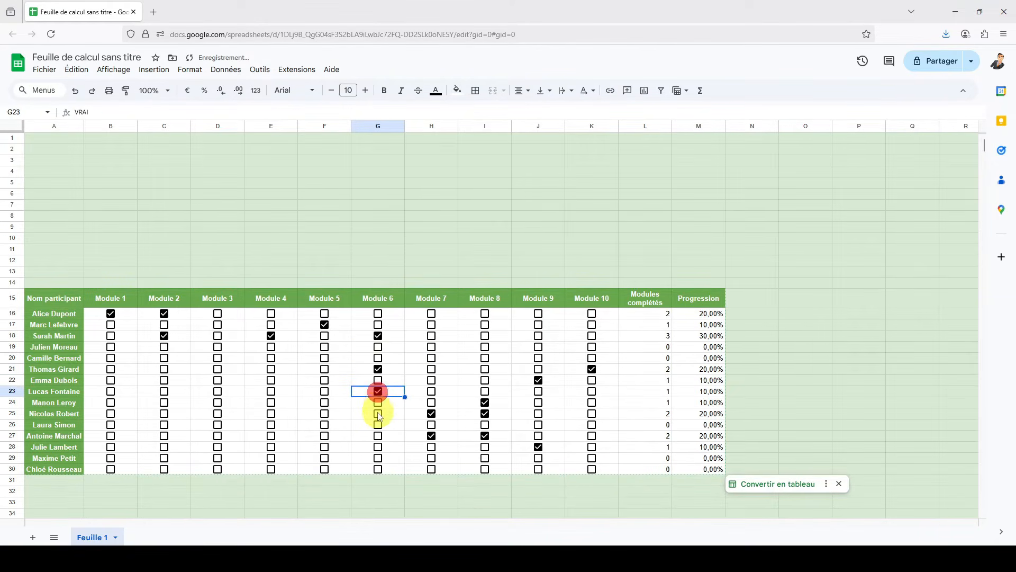
click(378, 413)
click(378, 424)
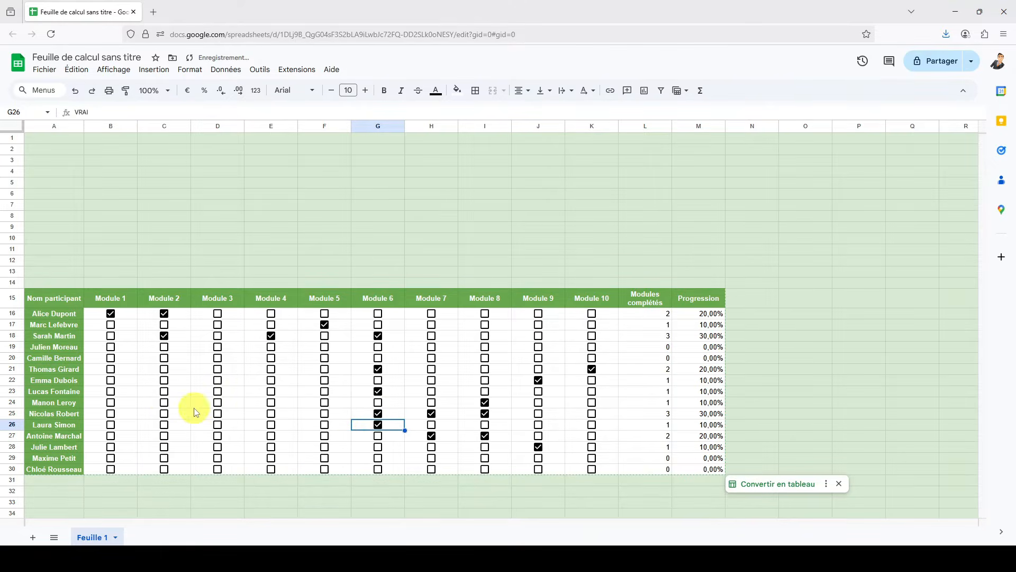
click(164, 402)
click(164, 380)
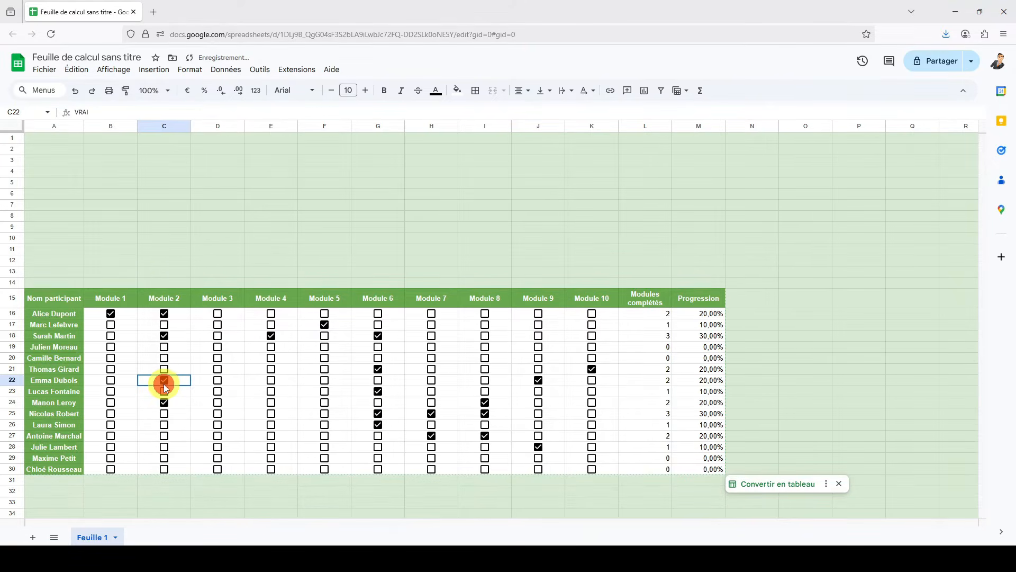
Step: Enter the row label "Modules terminés" in A32, below the participant table
click(58, 490)
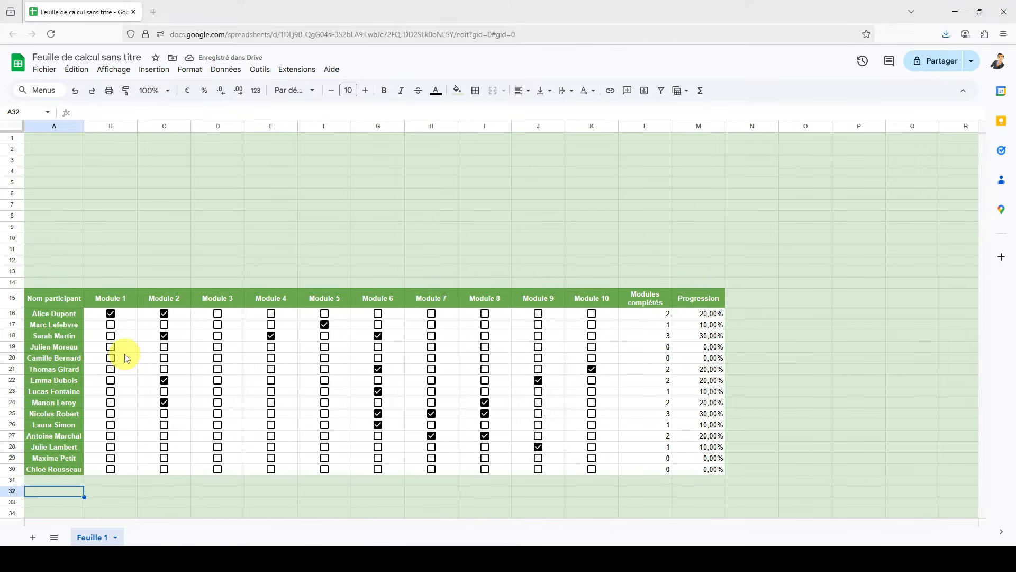
text(Modul)
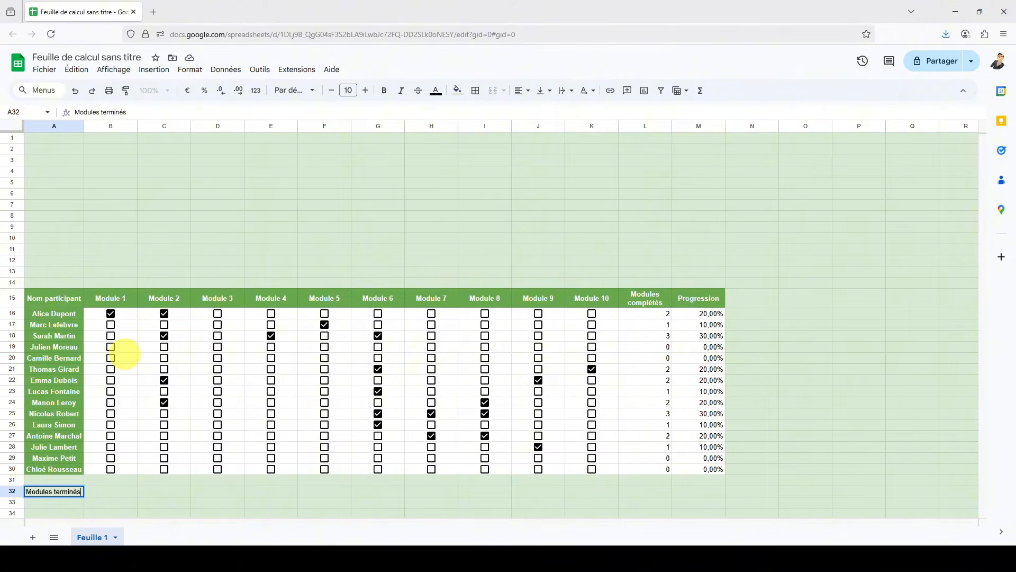
text(es terminés)
key(Tab)
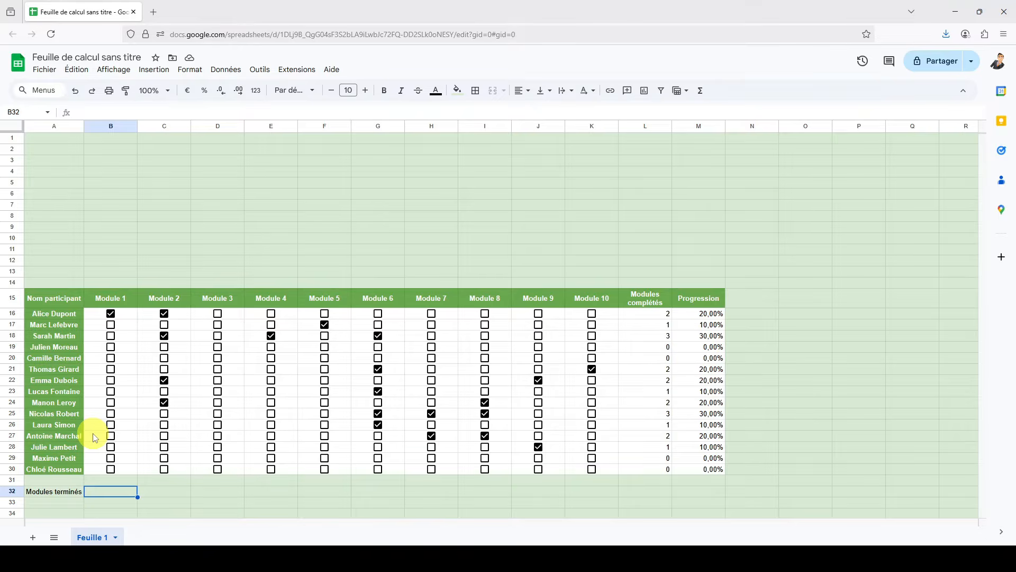
Step: Enter =NB.SI(B16:B30;VRAI) in B32 to count the participants who completed Module 1
text(=nb)
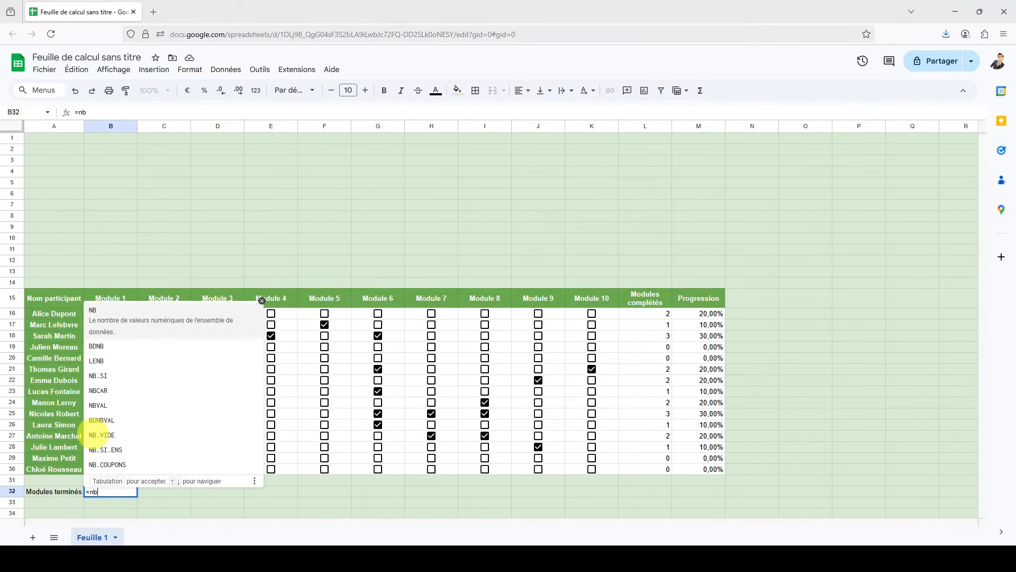
text(.si)
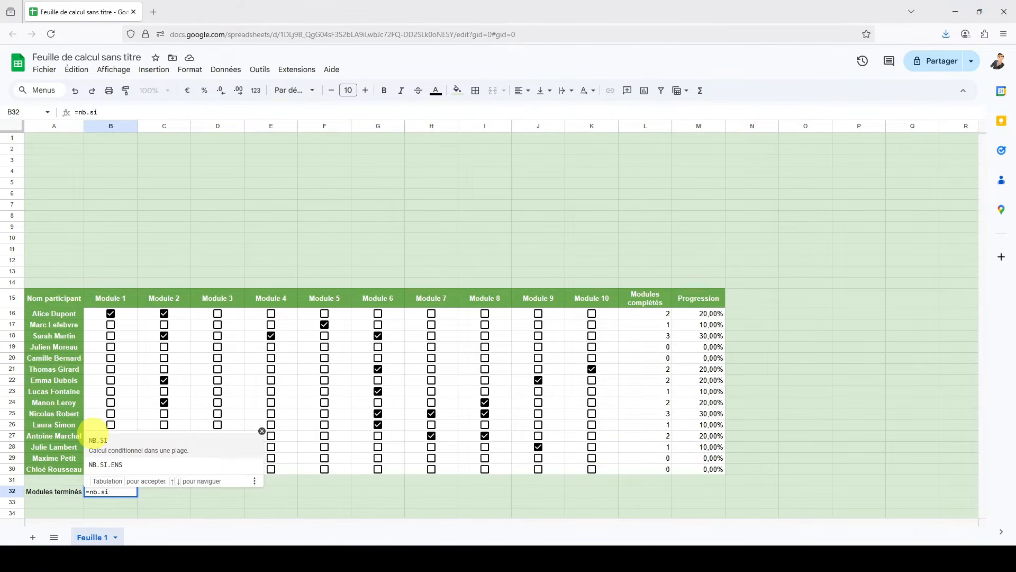
text(()
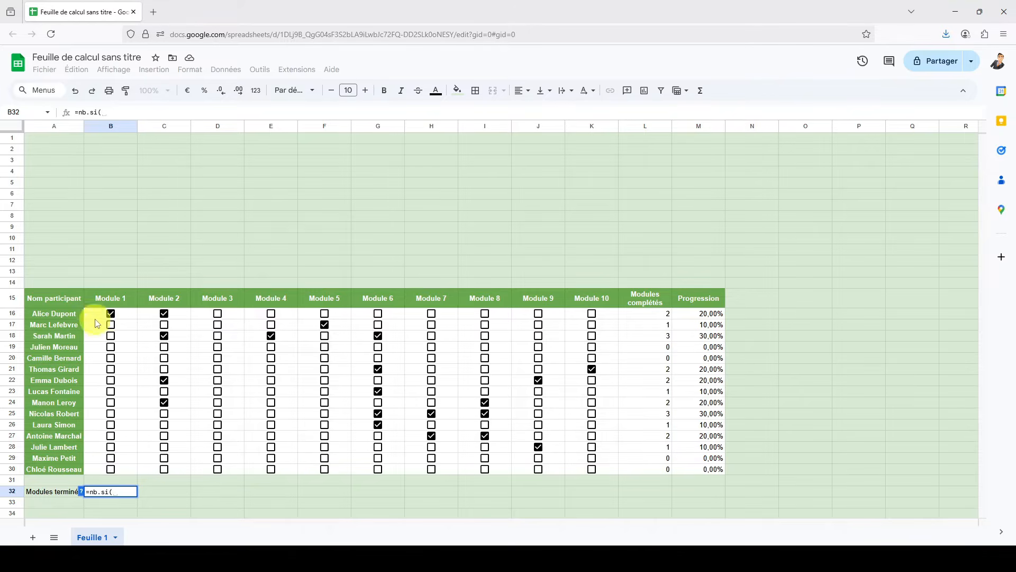
drag(90, 311, 88, 469)
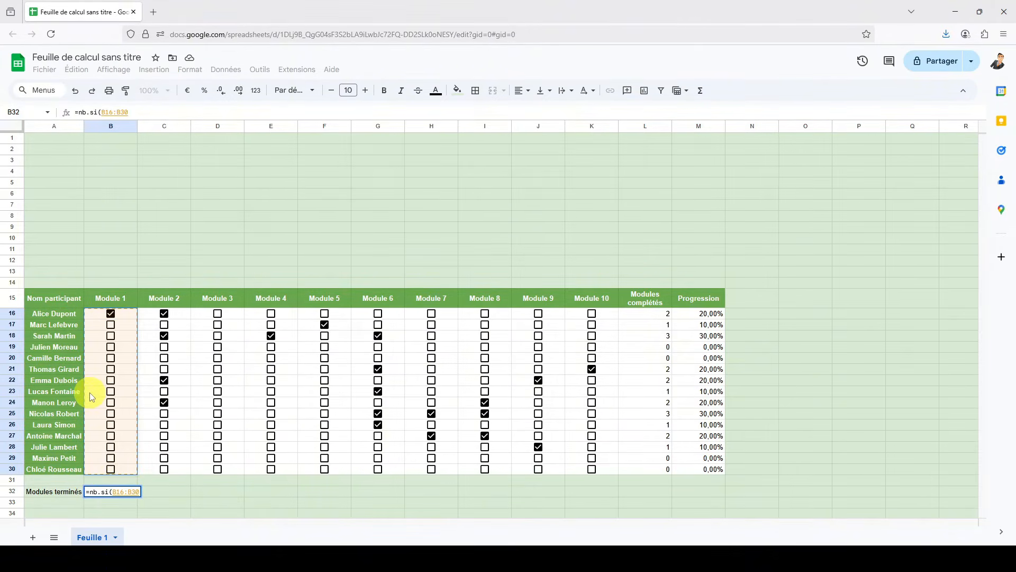
text(;VRA)
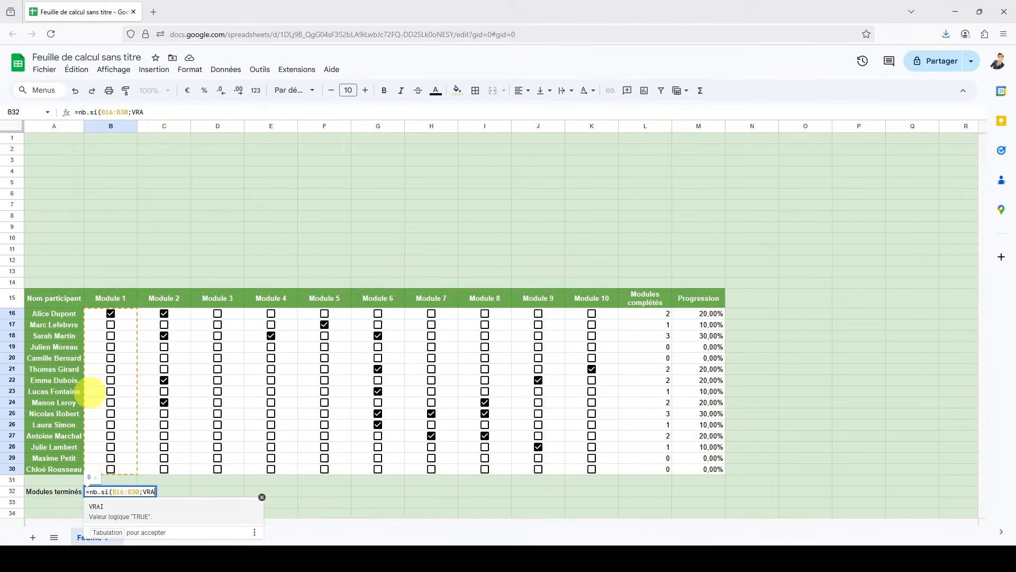
text(I))
key(Return)
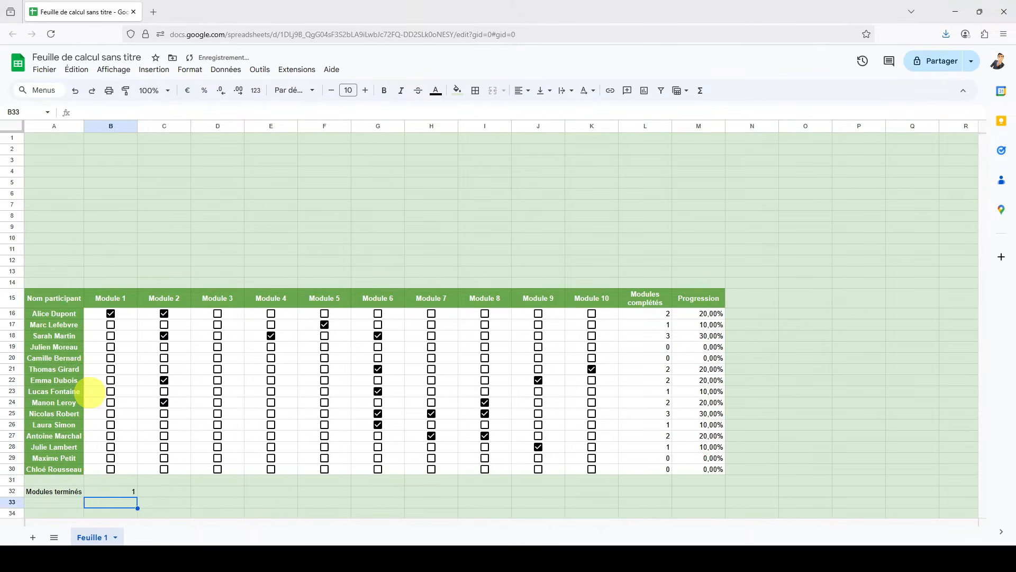
key(Up)
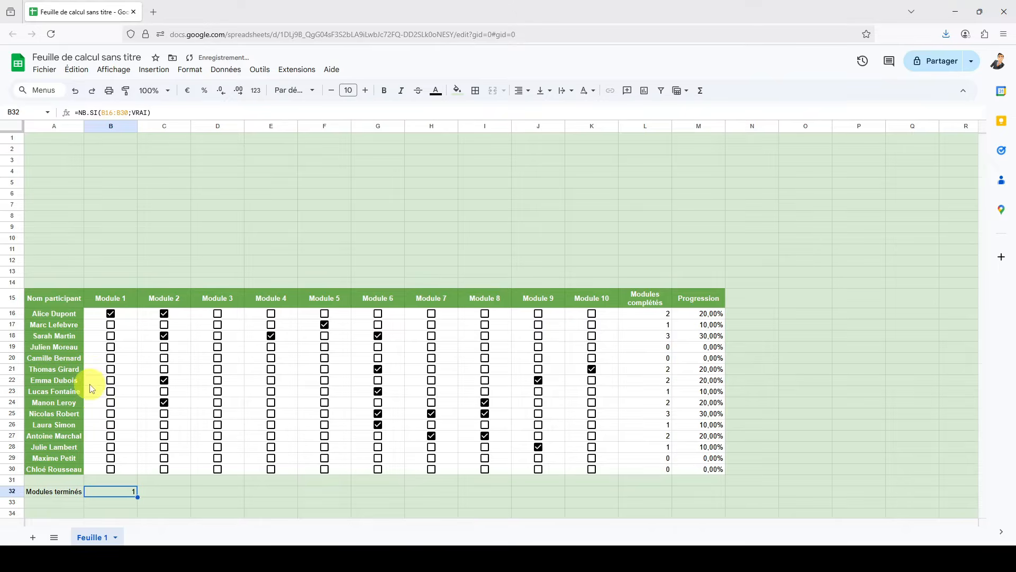
Step: Tick the Module 1 checkboxes in B18, B20, B22 and B25, and fill the B32 formula across to K32
click(111, 336)
click(111, 358)
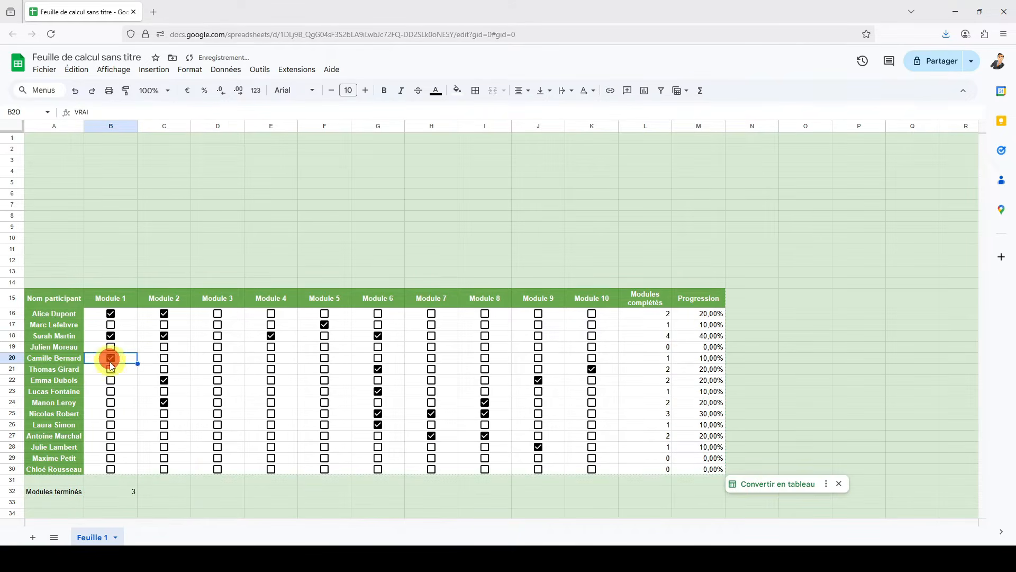
click(110, 380)
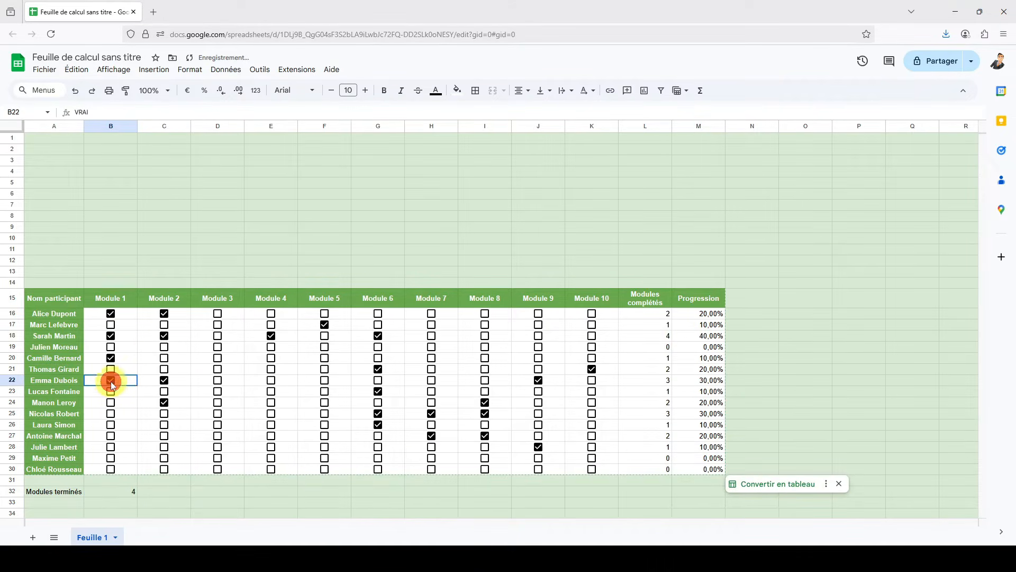
click(111, 414)
click(125, 495)
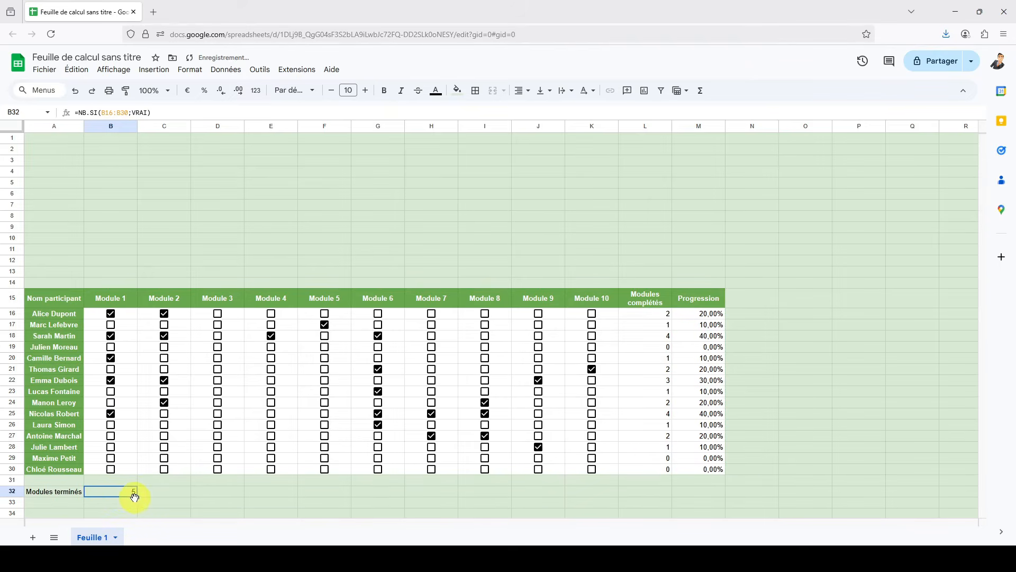
drag(137, 497, 609, 498)
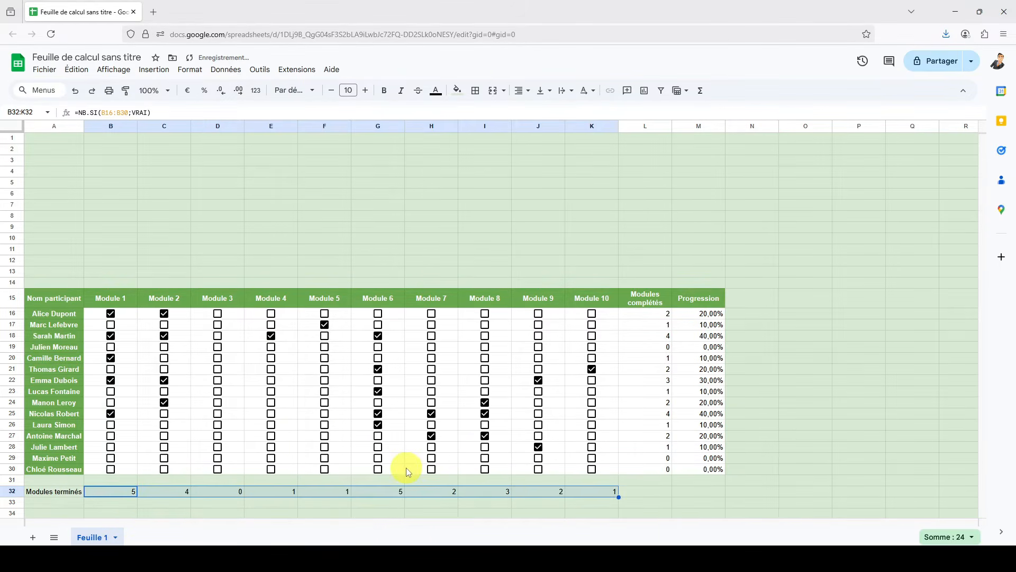
Step: Enter the row label "% accomplis" in A33
click(61, 502)
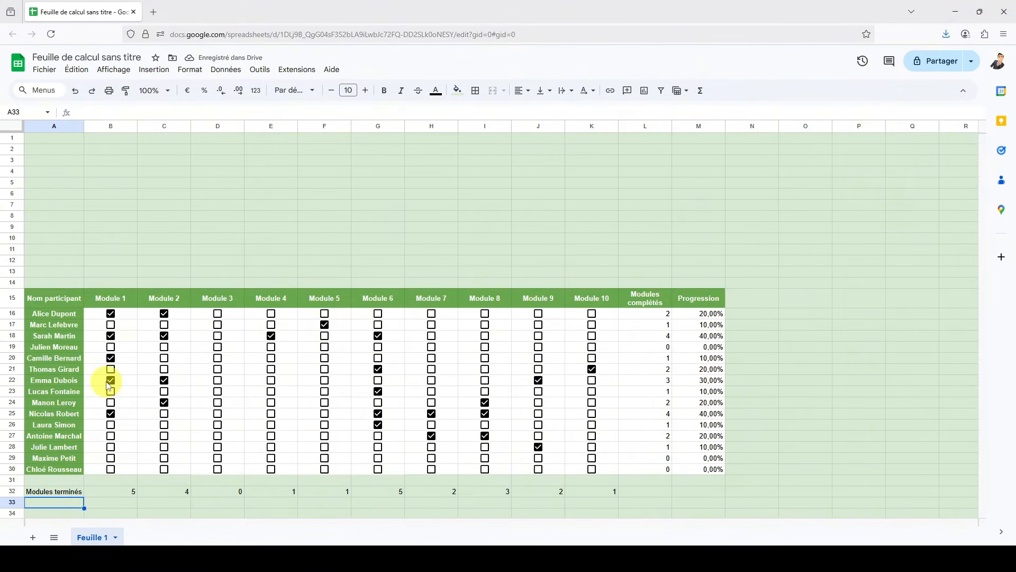
text(% accomplis)
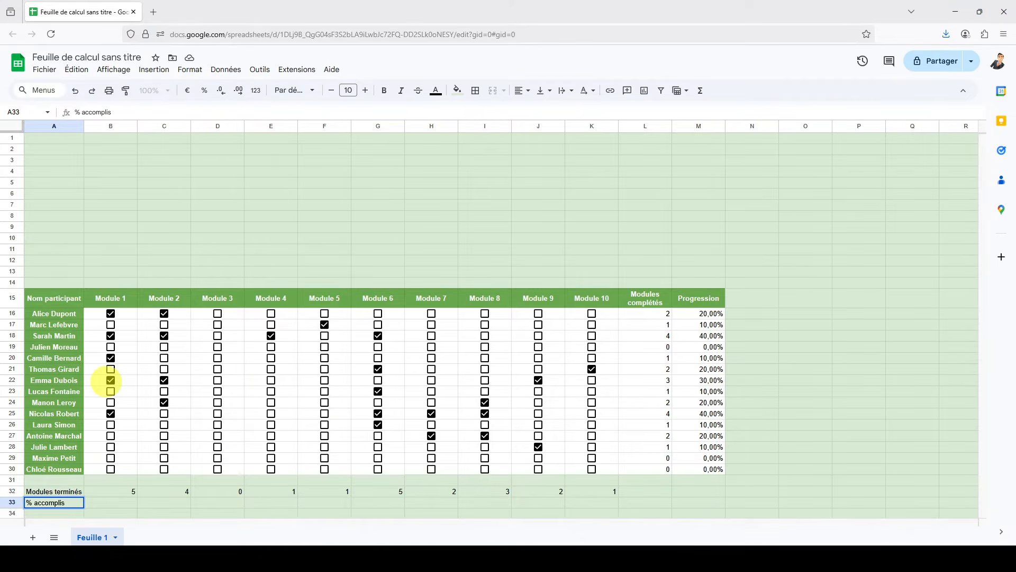
key(Tab)
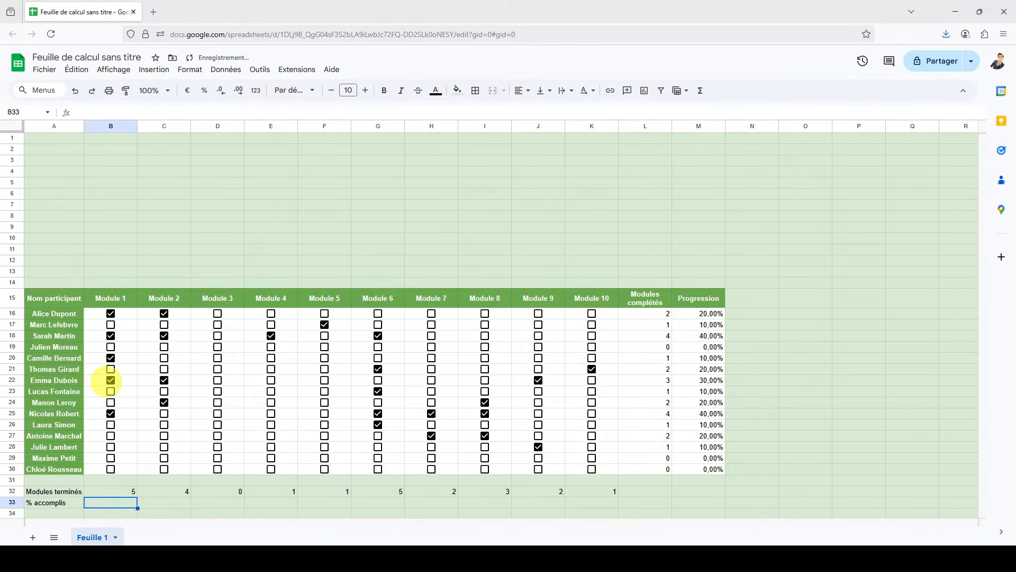
Step: Calculate each module's completion rate with =B32/15 in B33, filled across to K33 and formatted as percentages
text(=)
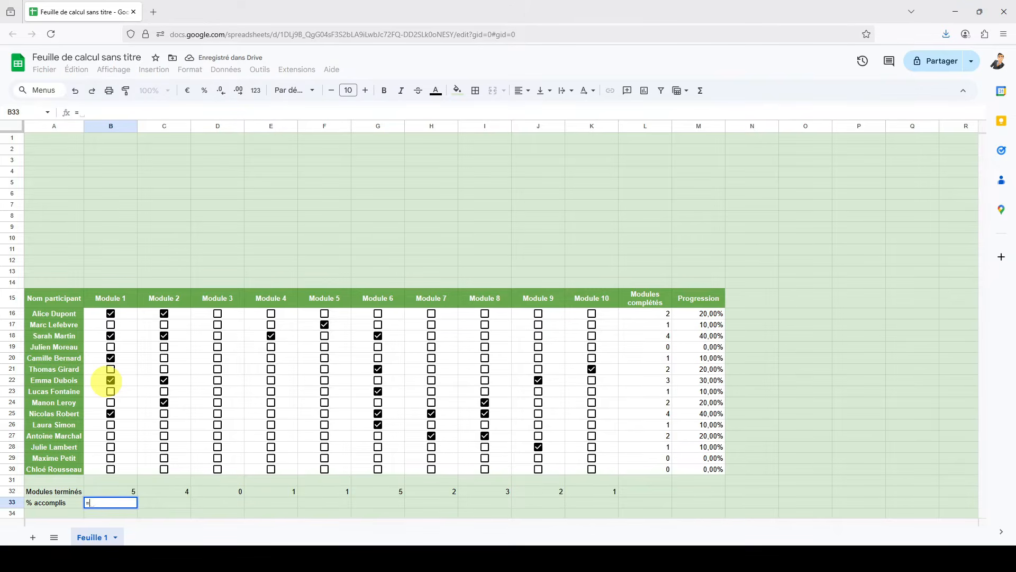
key(Up)
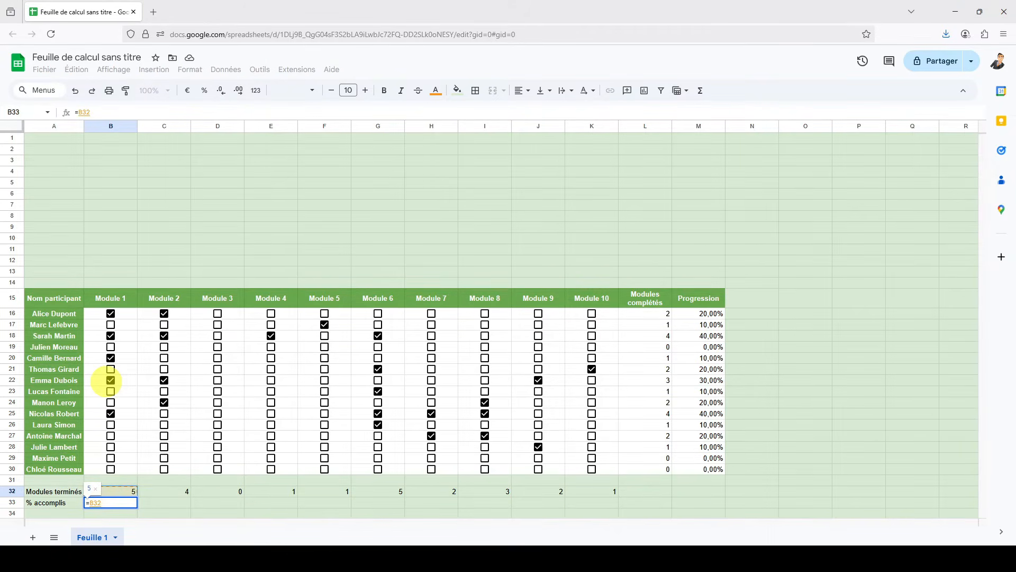
text(/15)
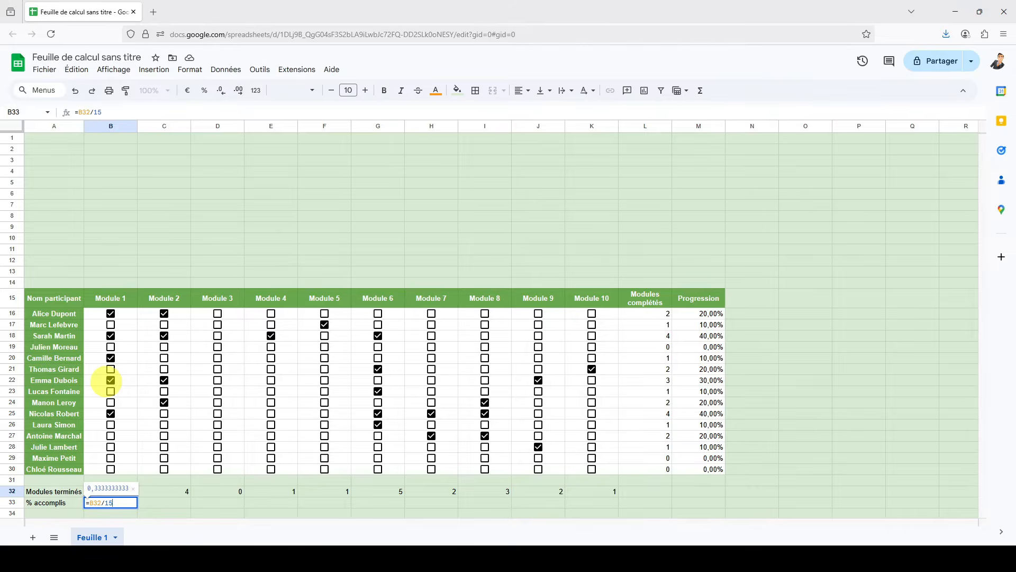
key(Return)
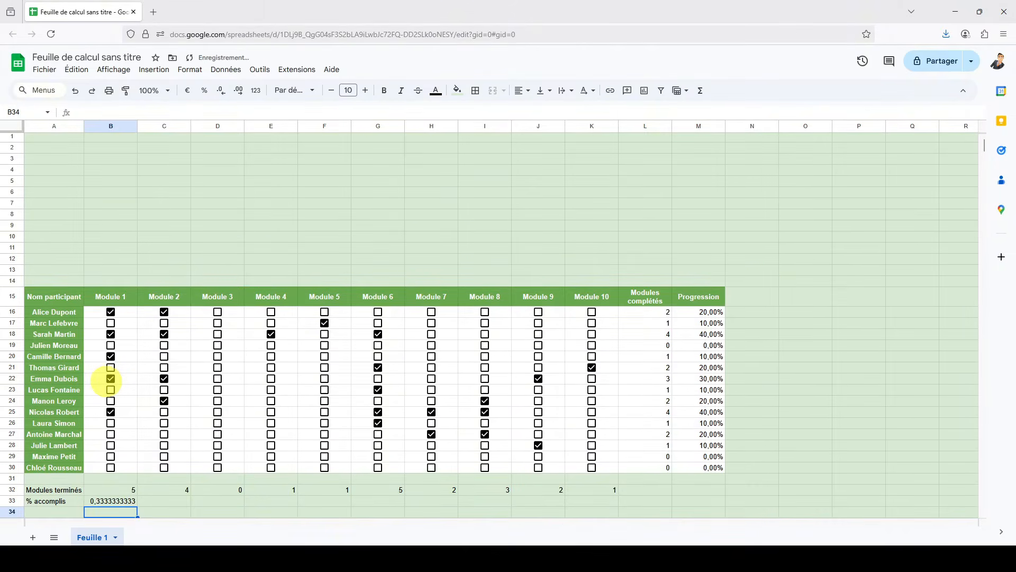
key(Up)
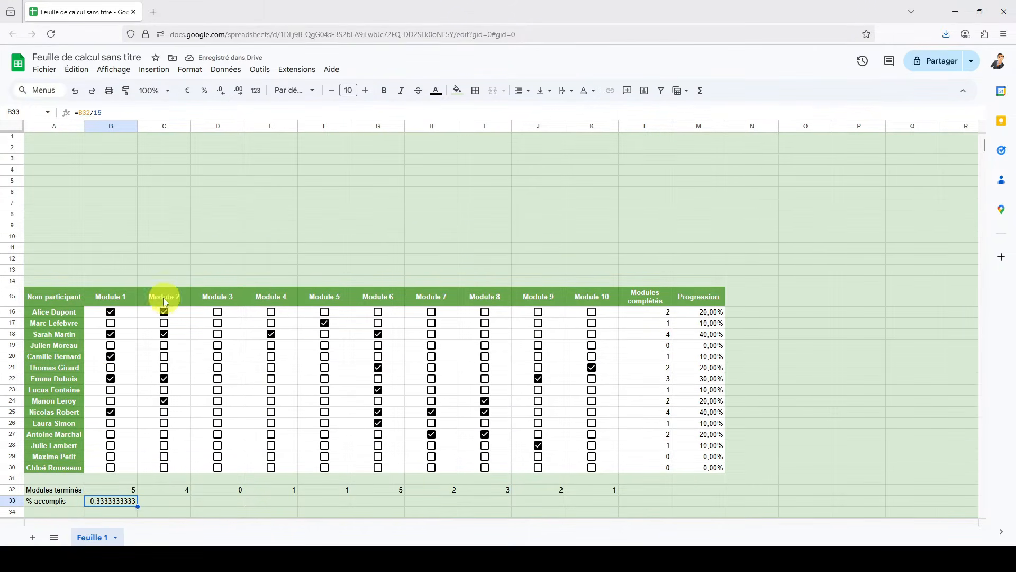
drag(136, 507, 598, 498)
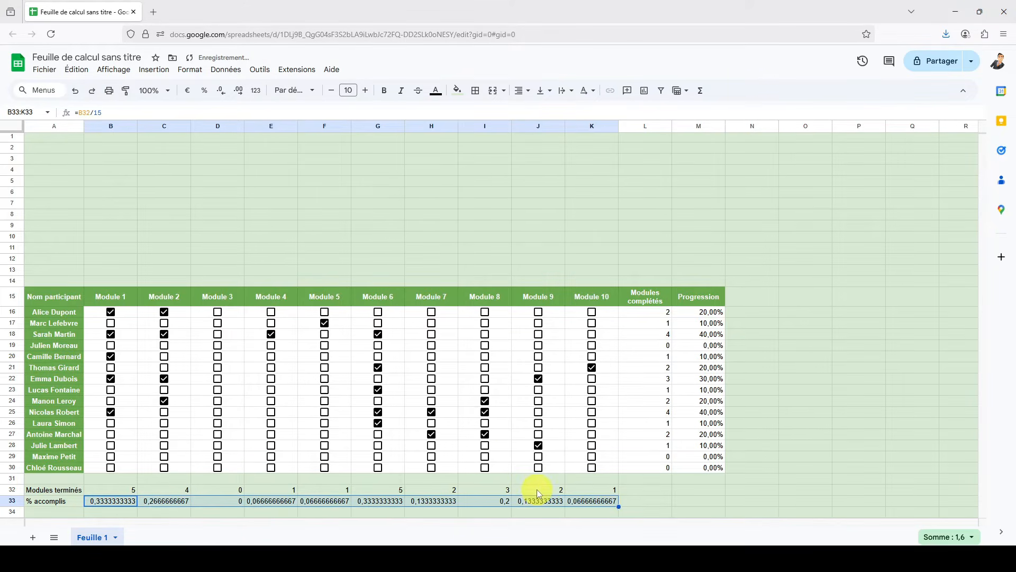
click(203, 91)
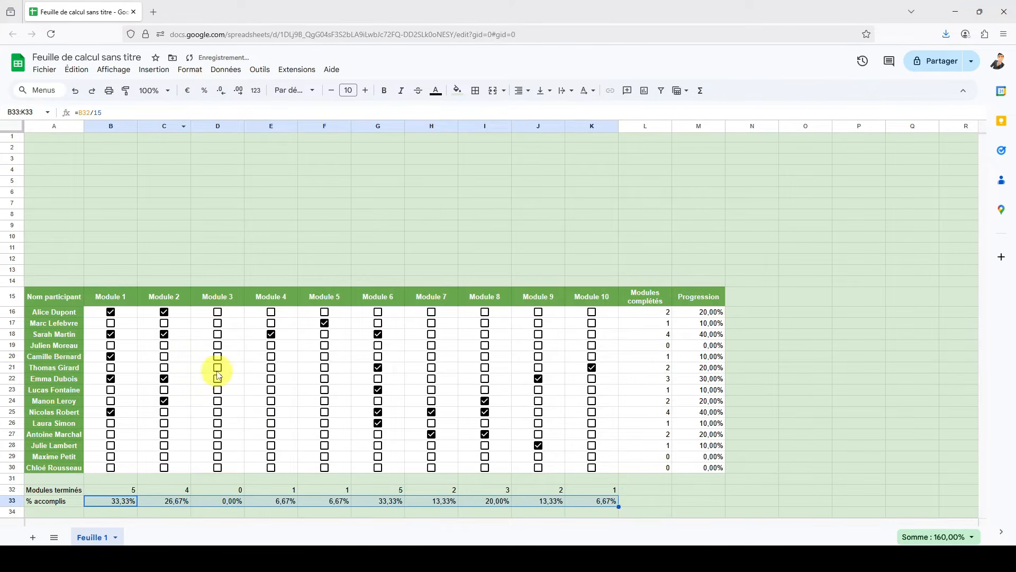
Step: Tick the Module 3 checkboxes in D18 through D22
click(218, 334)
click(218, 345)
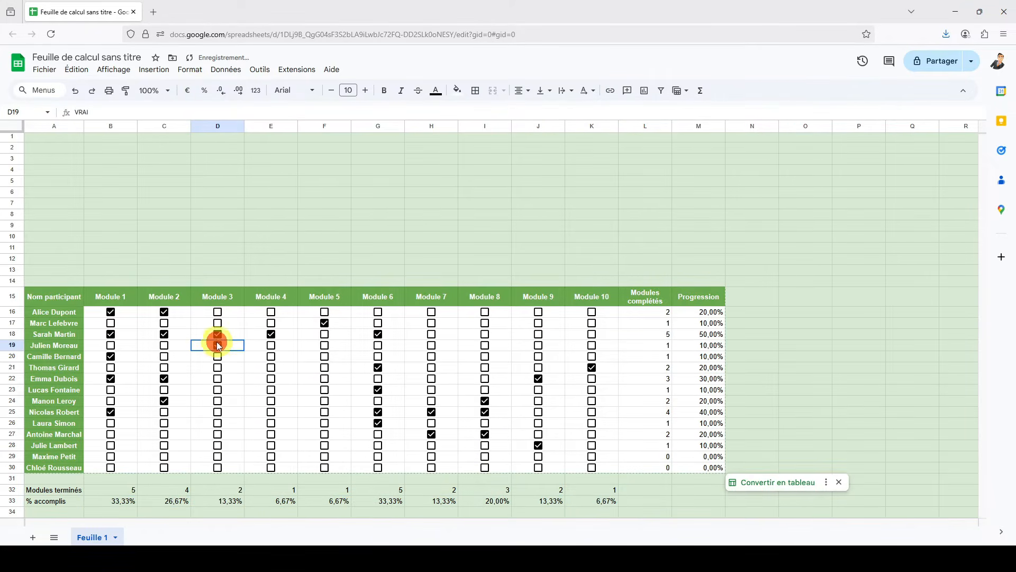
click(218, 356)
click(217, 368)
click(218, 379)
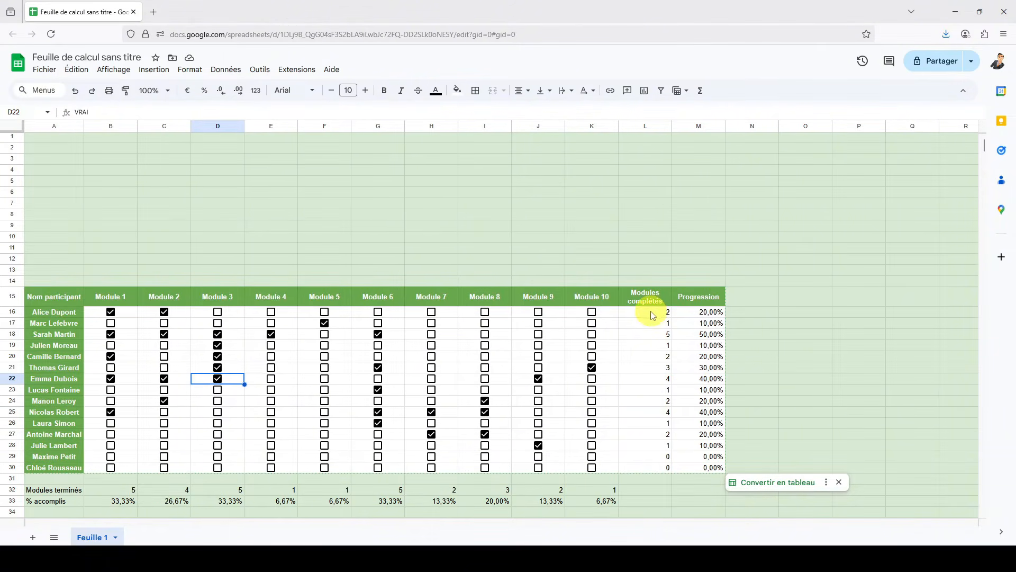
Step: Center the completed-module counts and progress percentages in L16:M30 horizontally, and select cell A1
drag(652, 315, 683, 466)
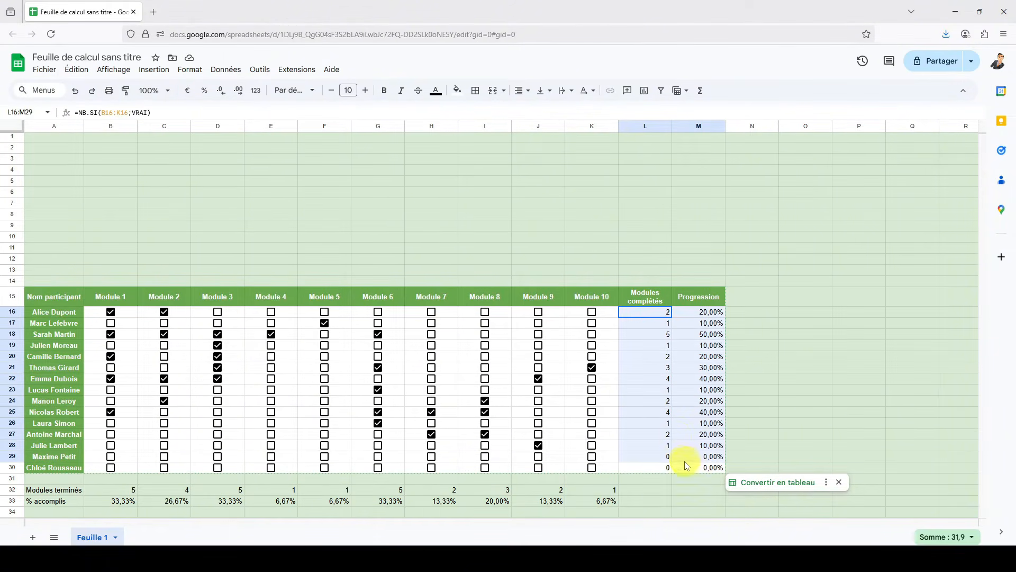
click(525, 91)
click(538, 105)
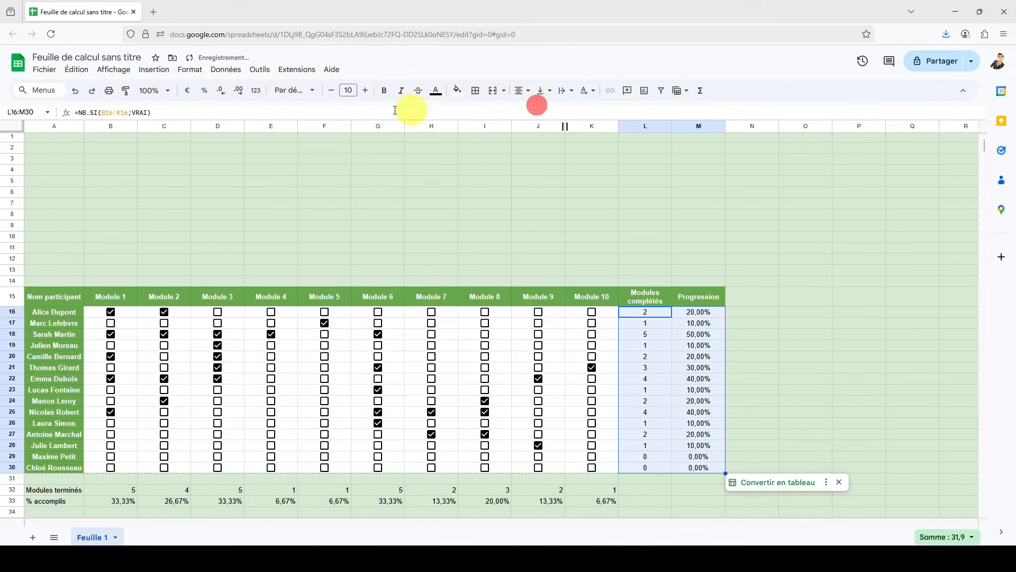
click(59, 137)
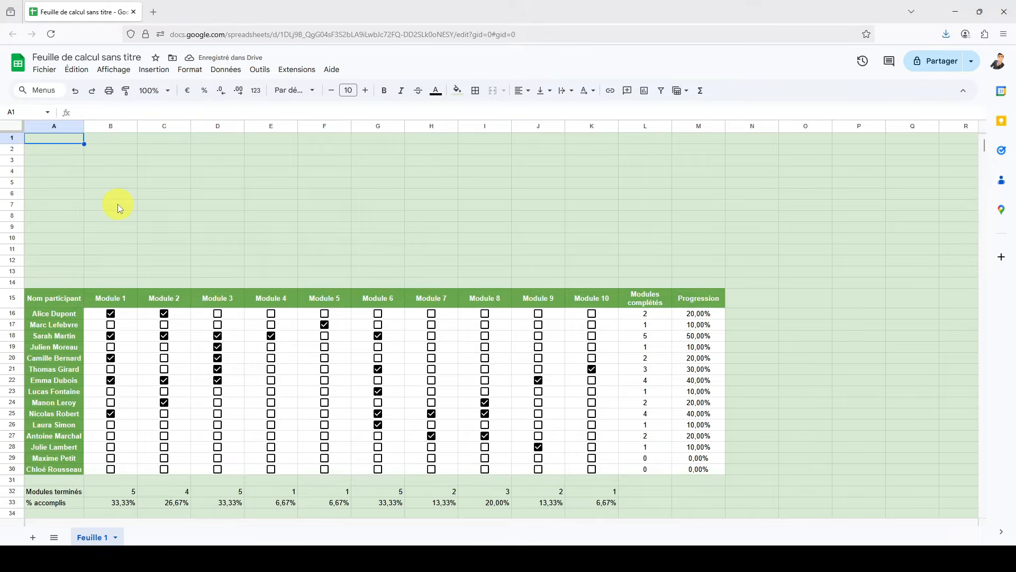
Step: Enter the title "SUIVI DE FORMATION" in A1
text(SUI)
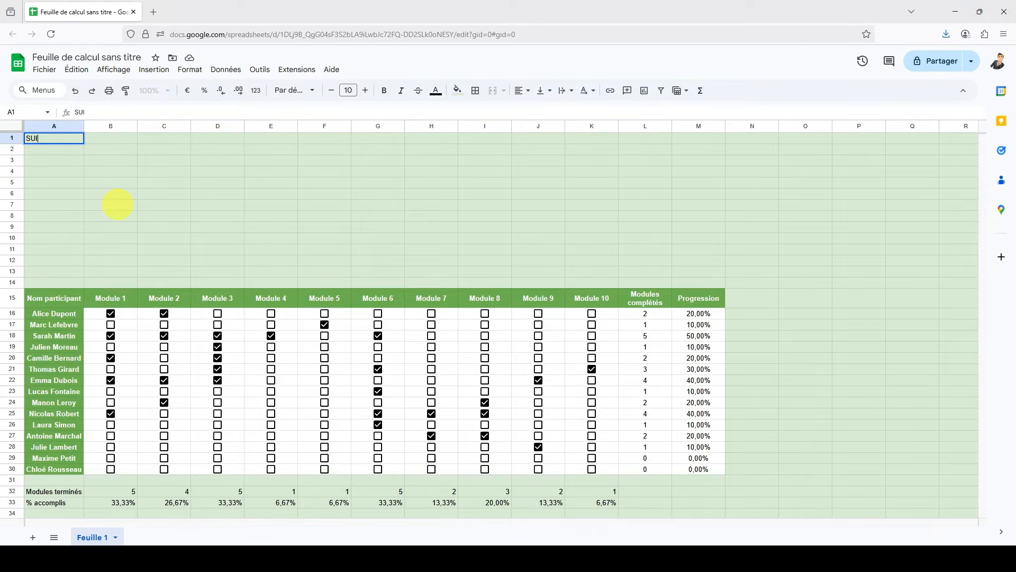
text(VI DE FORMATION)
key(Return)
key(Up)
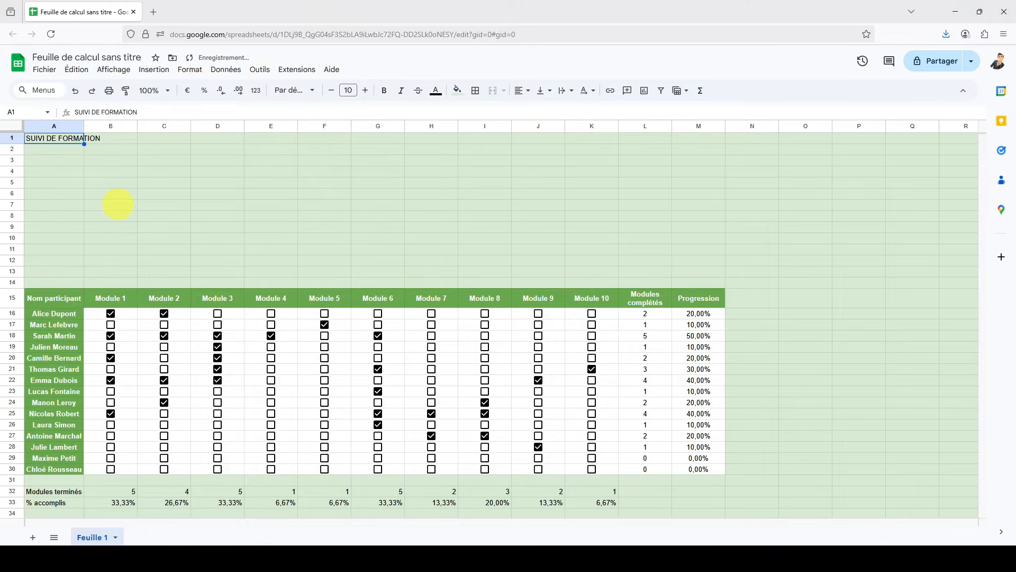
Step: Make the title in A1 bold and enlarge its font size to 34
click(385, 90)
click(366, 91)
click(366, 91)
click(366, 91)
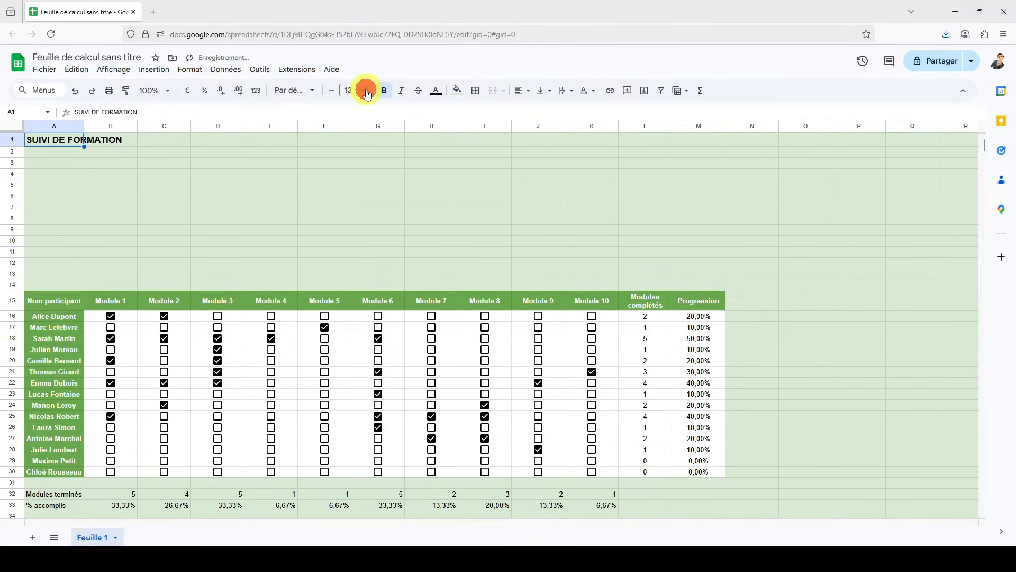
click(366, 91)
click(366, 90)
click(366, 91)
click(365, 90)
click(366, 91)
double_click(365, 91)
click(366, 91)
double_click(366, 91)
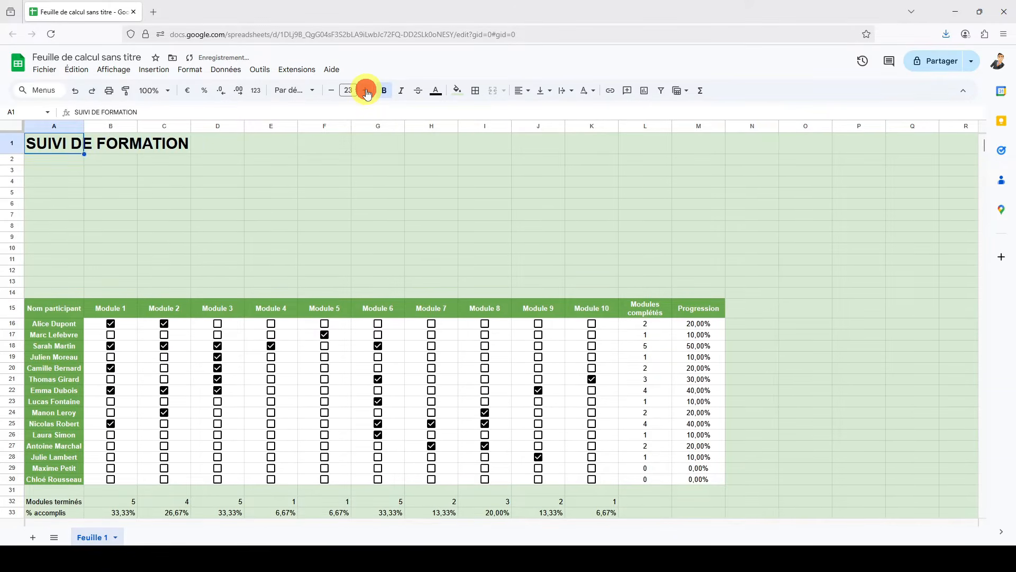
double_click(366, 91)
click(366, 90)
double_click(366, 91)
double_click(366, 91)
double_click(365, 91)
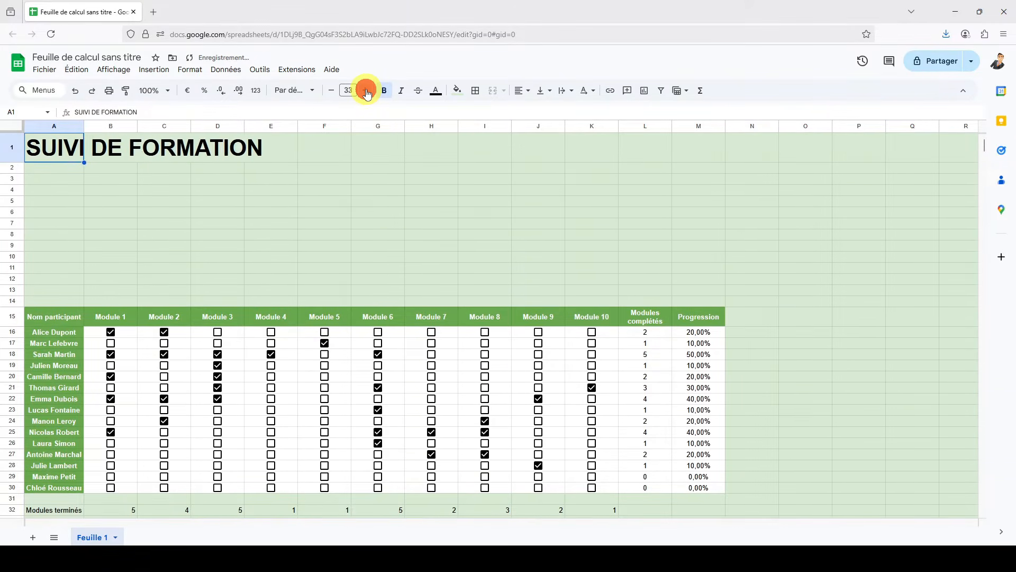
double_click(366, 90)
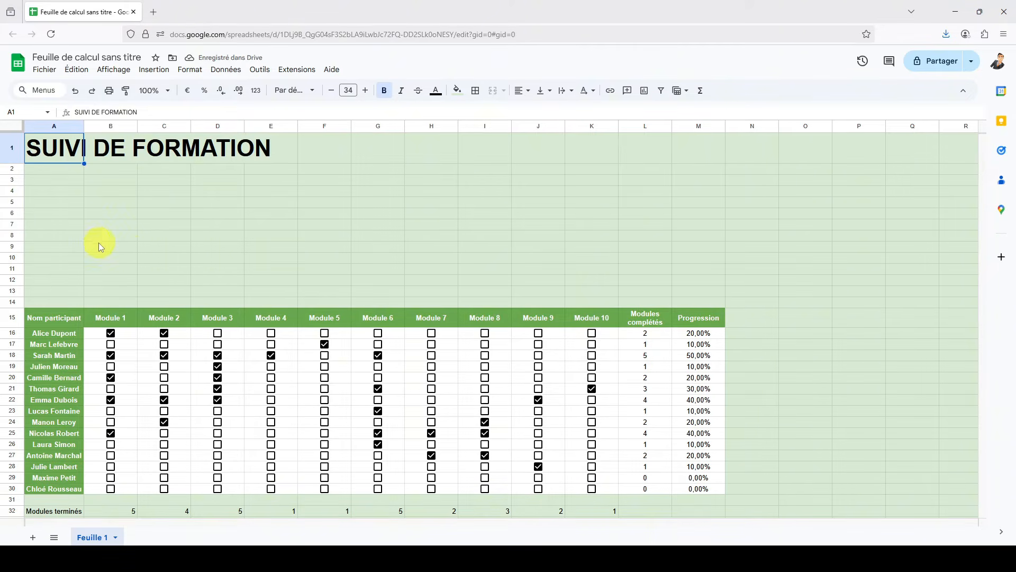
Step: Enter the label "Participant" in A3
click(60, 169)
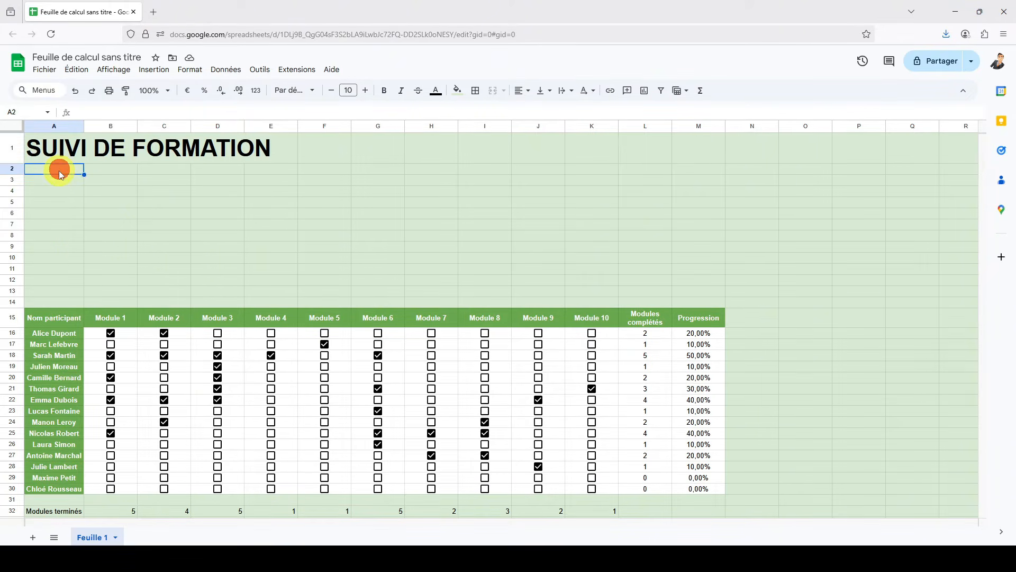
key(Down)
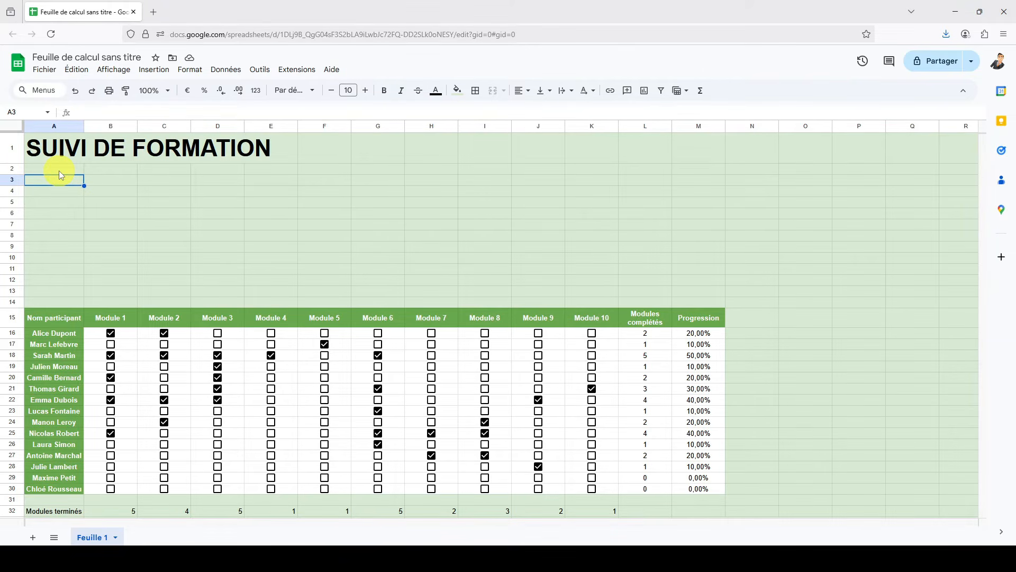
text(Participant)
key(Return)
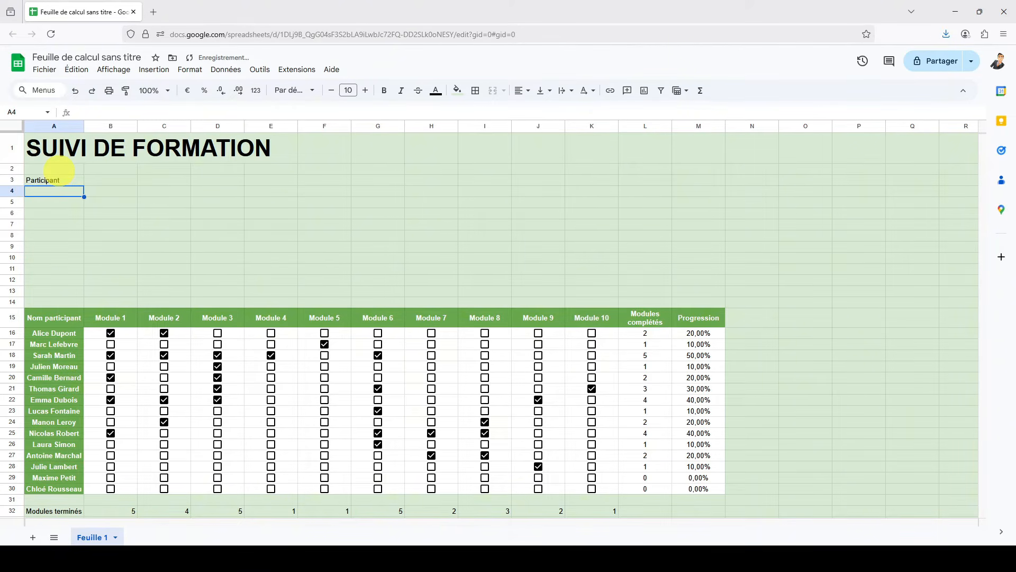
Step: Add a dropdown list to A4 that takes its options from the participant names in A16:A30
click(165, 70)
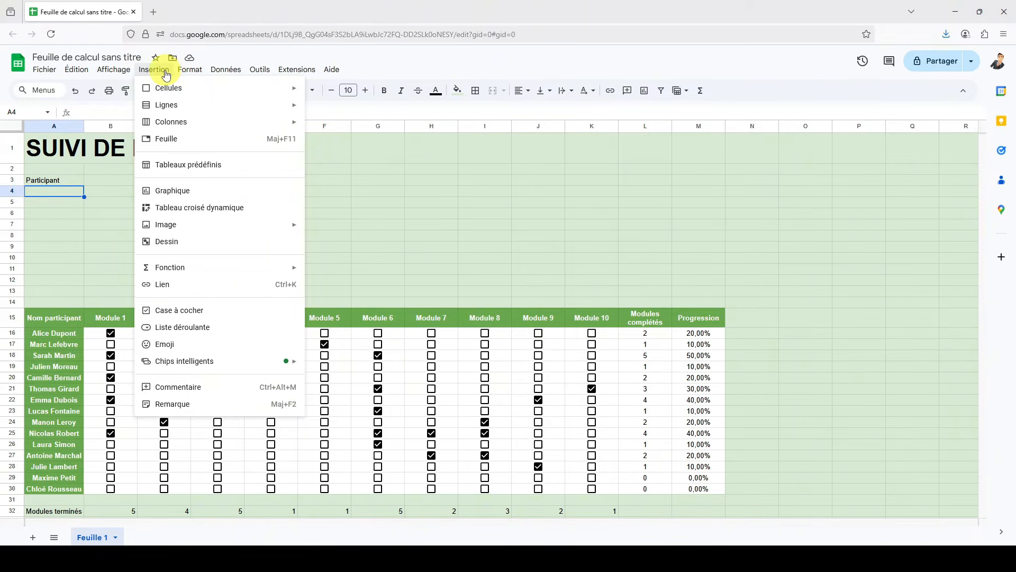
click(196, 334)
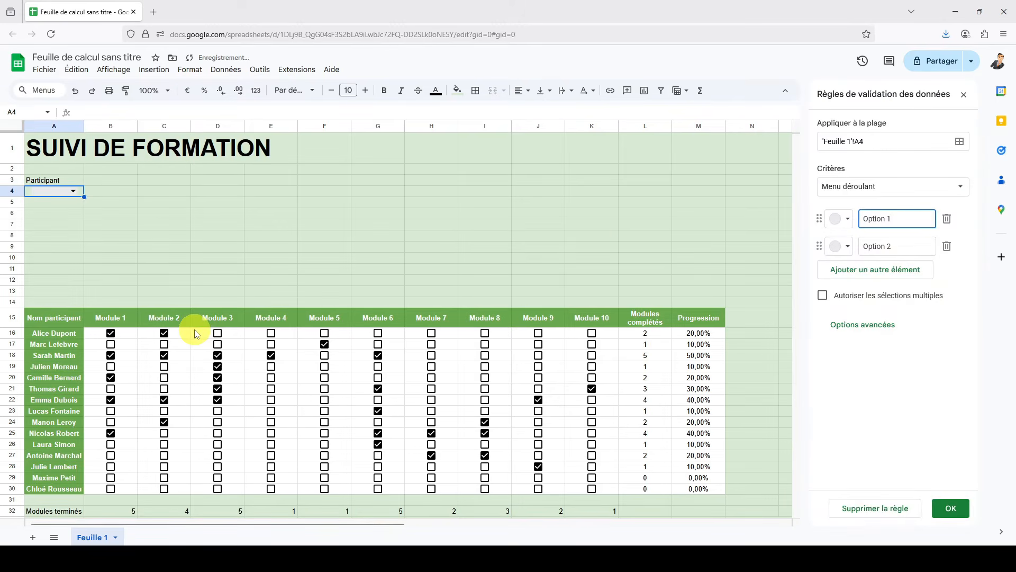
click(895, 193)
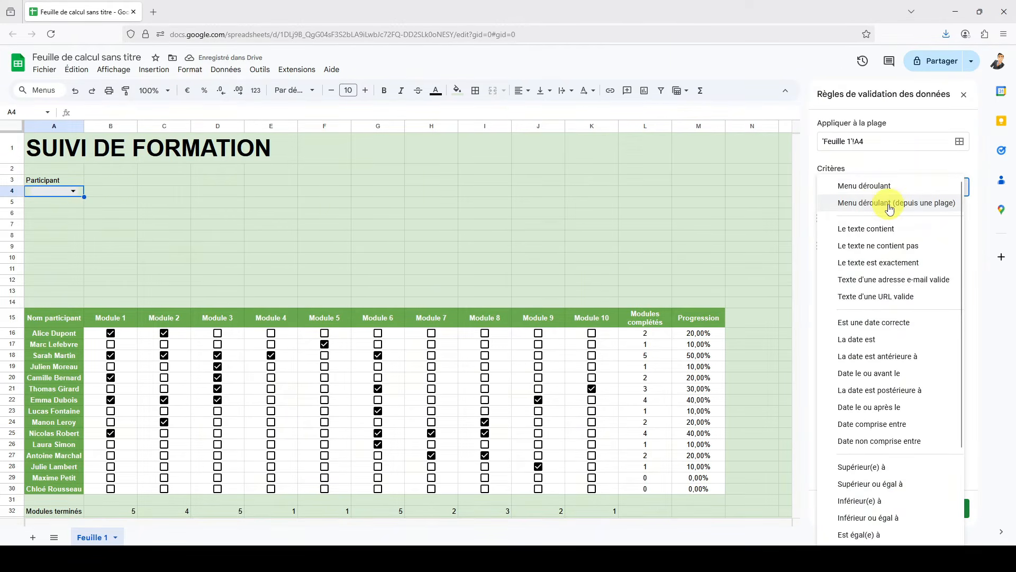
click(907, 204)
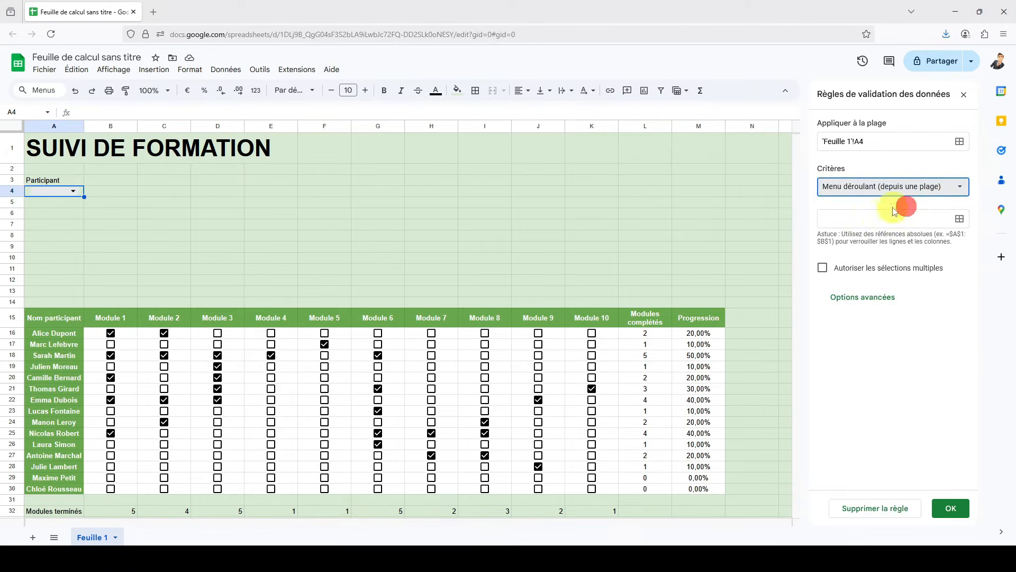
click(960, 219)
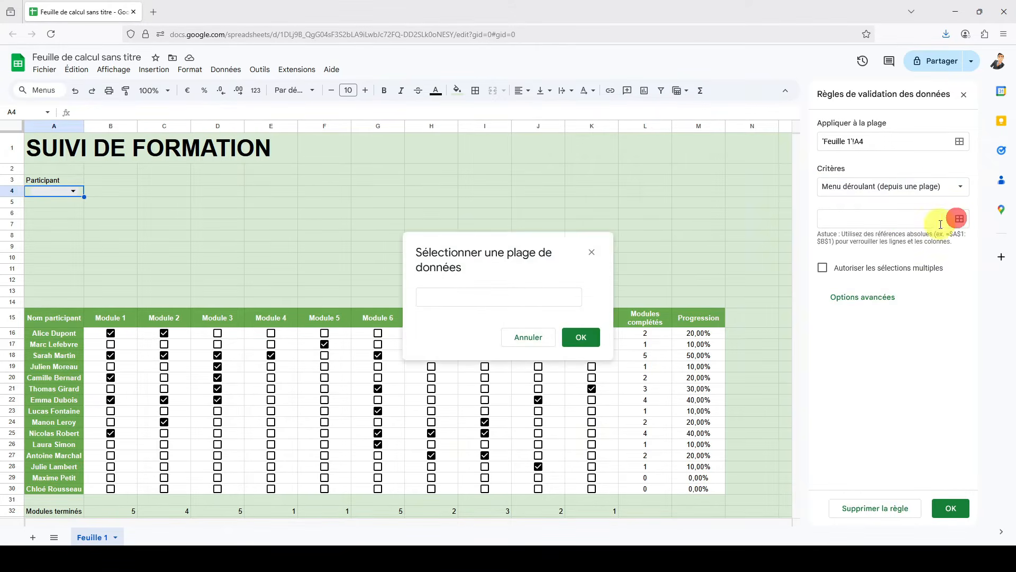
click(514, 302)
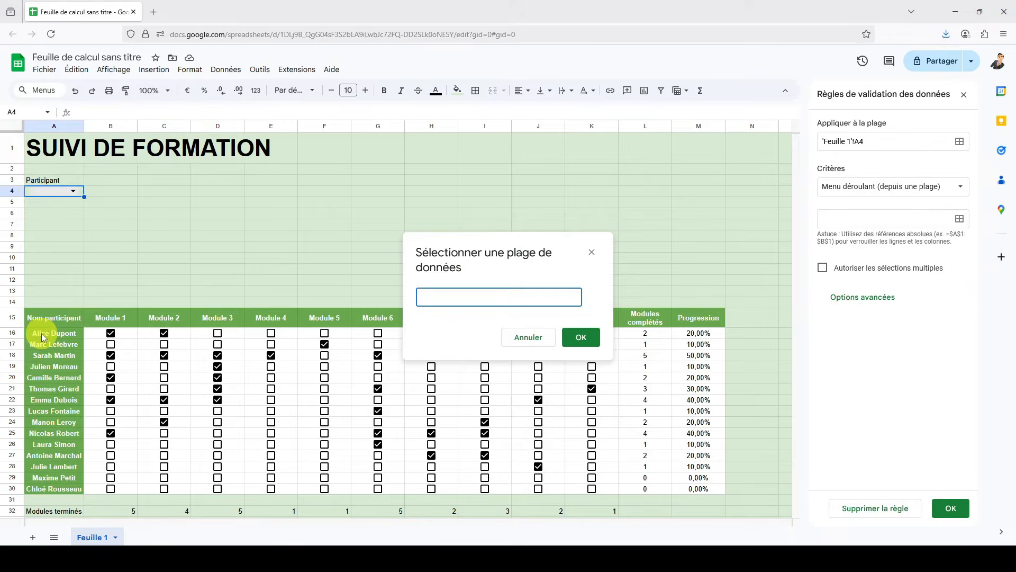
drag(41, 332, 49, 488)
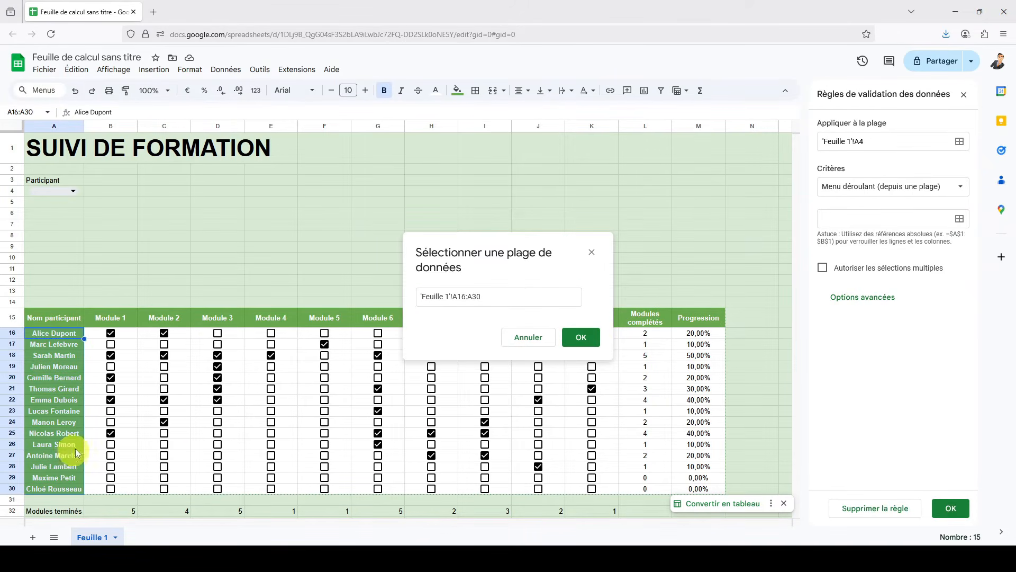
click(595, 341)
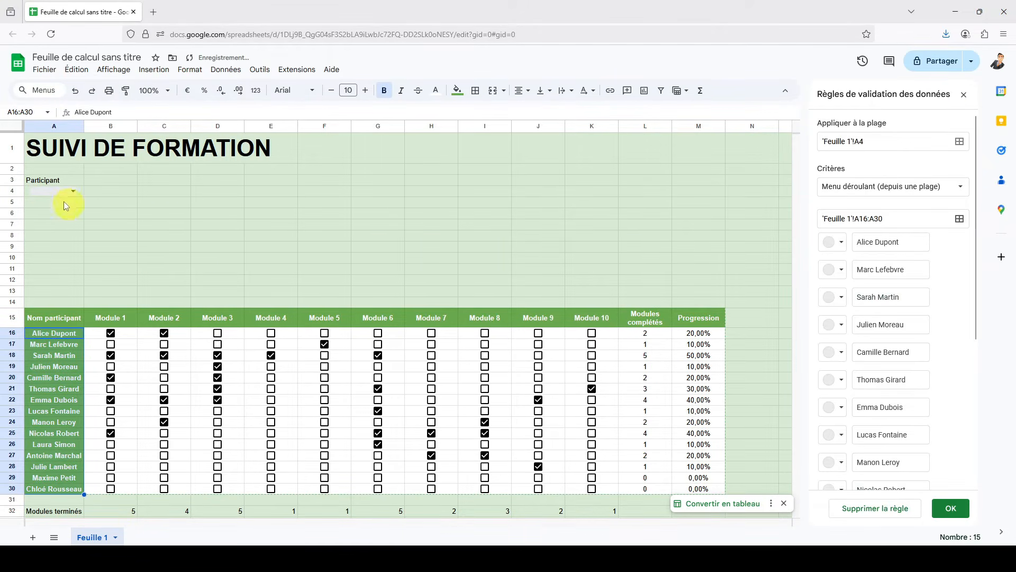
click(947, 509)
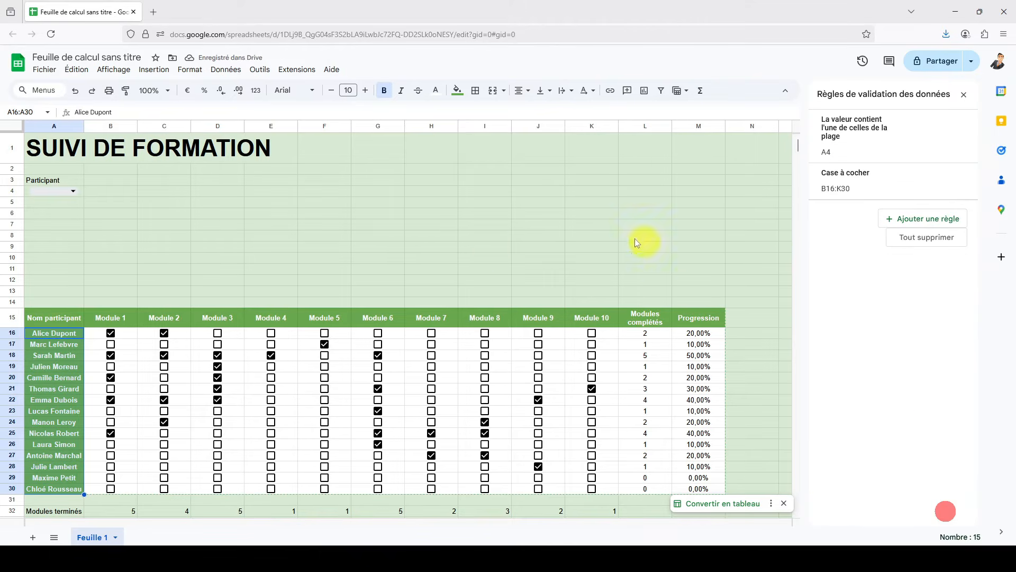
Step: Choose the first participant in the A4 dropdown and widen column A so the full name fits
click(70, 193)
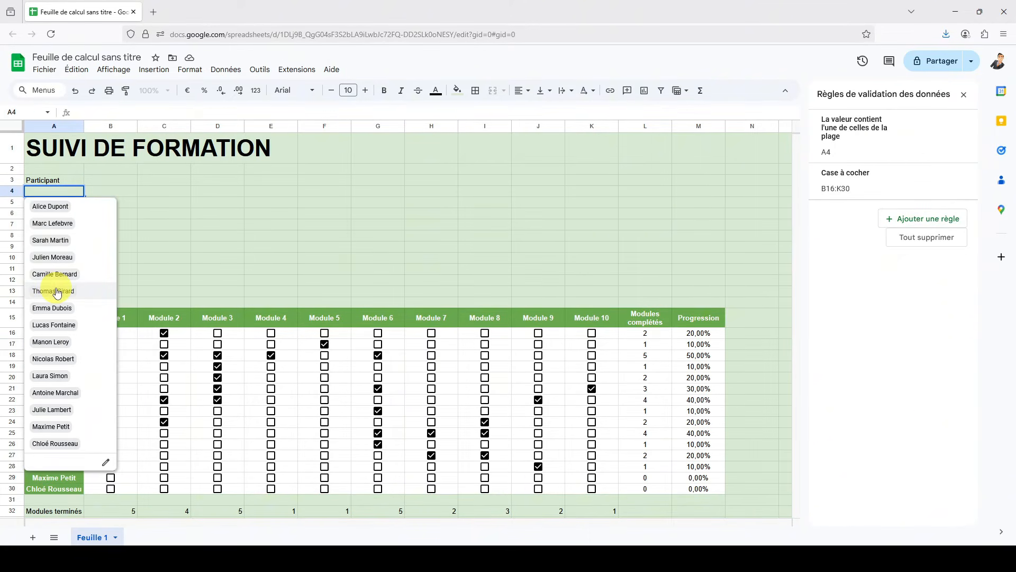
click(58, 210)
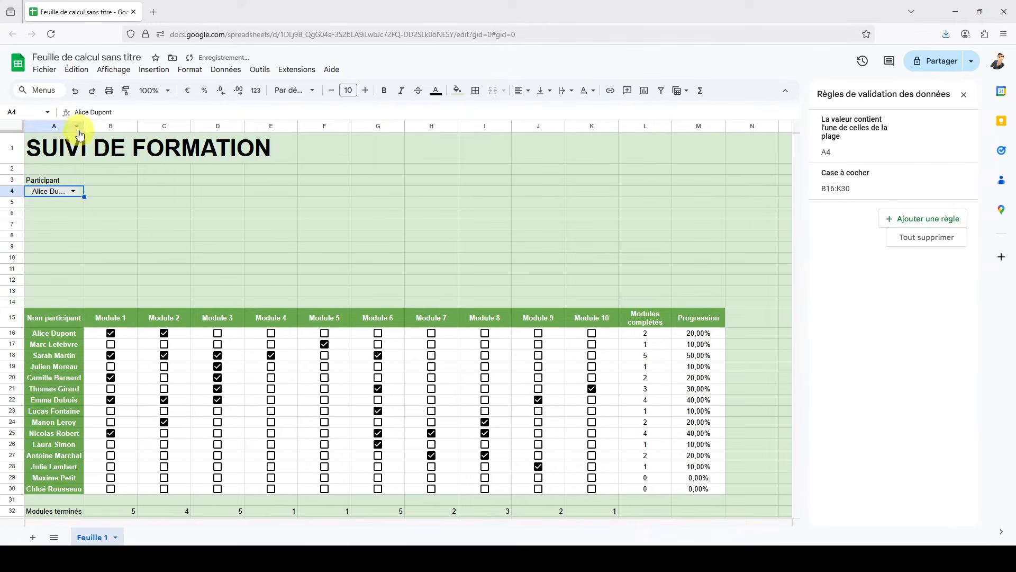
drag(85, 125, 95, 125)
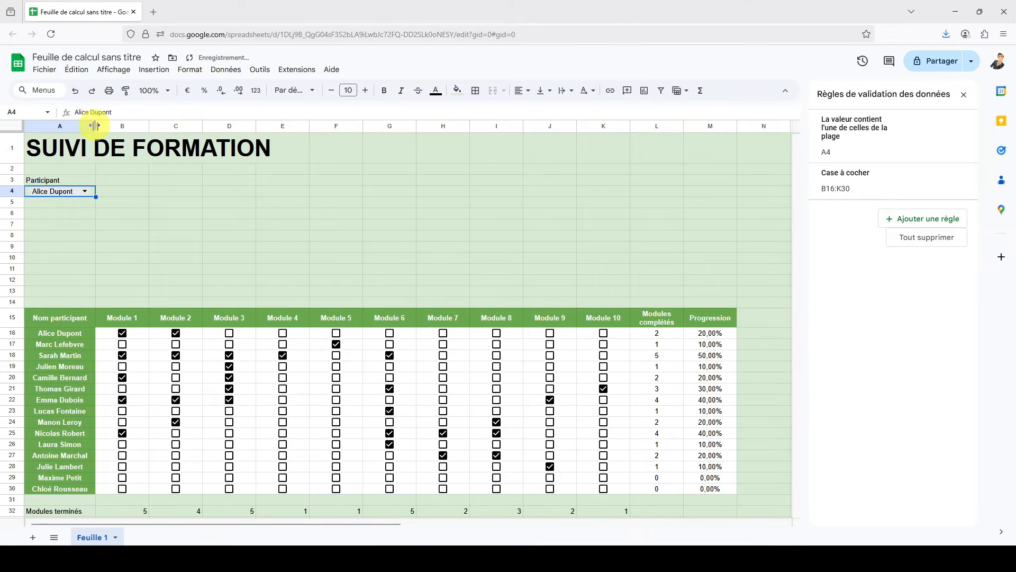
Step: Make the "Participant" label in A3 bold and center it horizontally
click(49, 200)
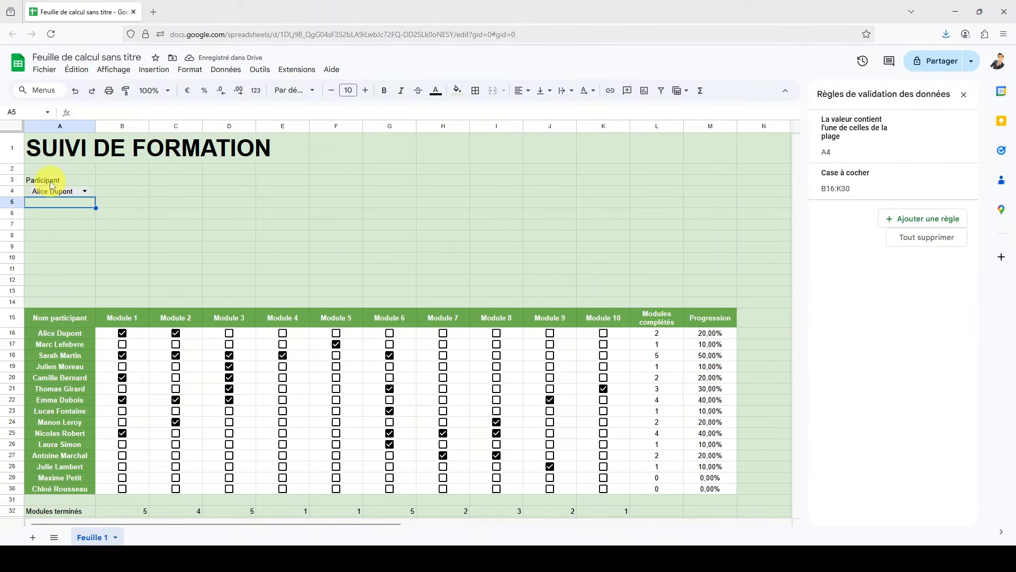
click(43, 180)
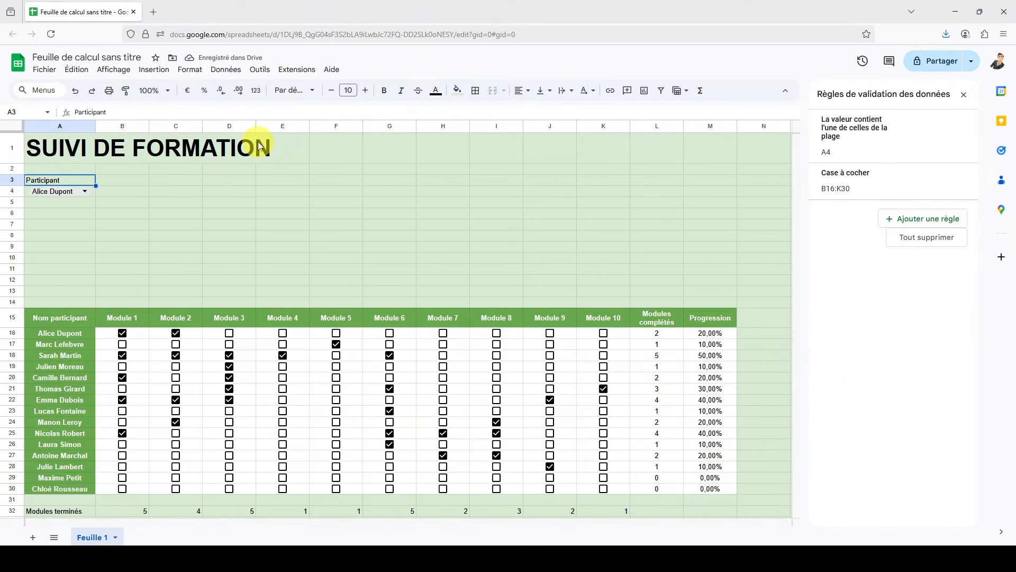
click(382, 92)
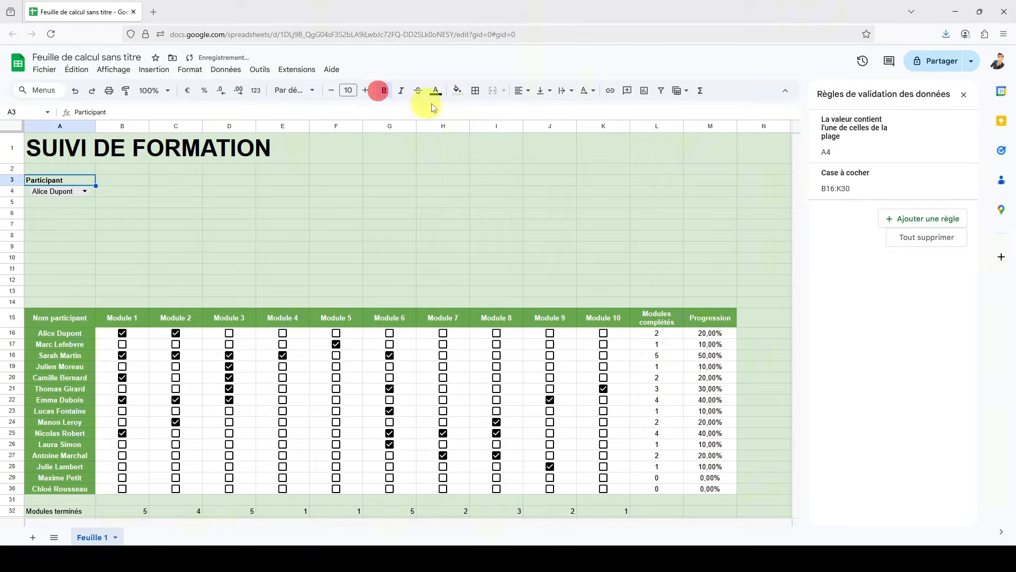
click(520, 91)
click(533, 111)
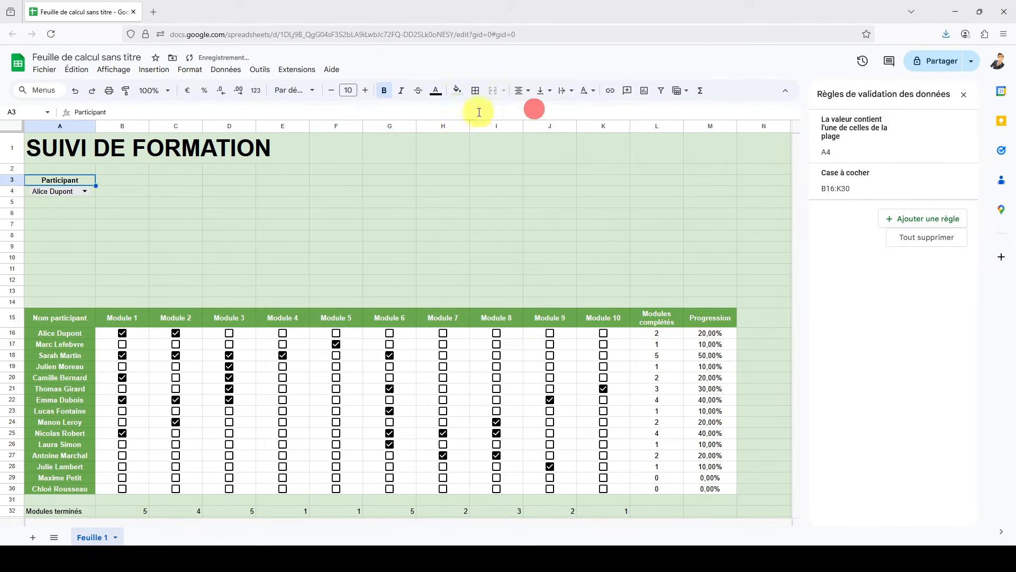
Step: Enter the label "Progression" in A5, in bold and centered horizontally
click(65, 205)
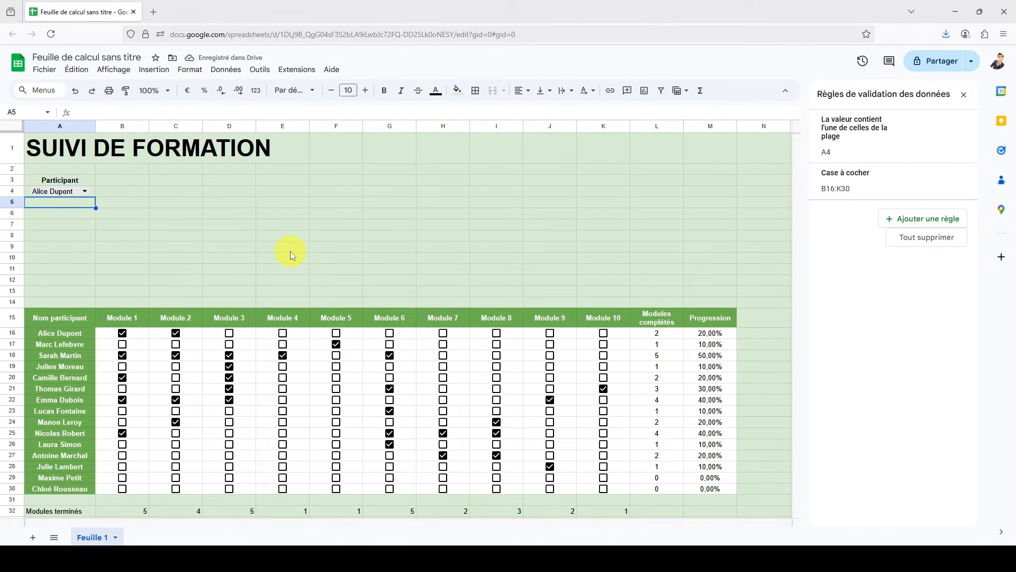
text(Progres)
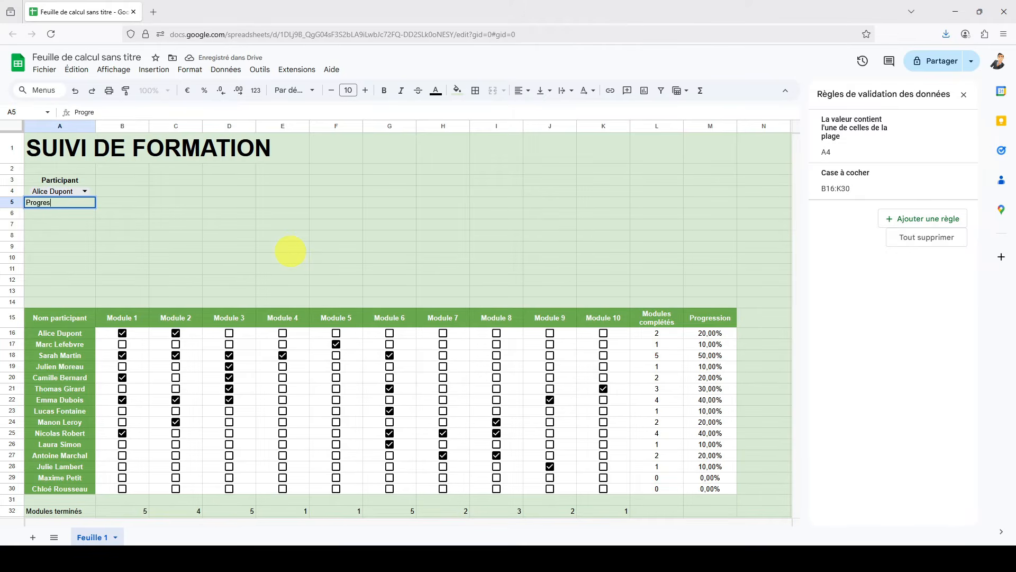
text(sion)
key(Return)
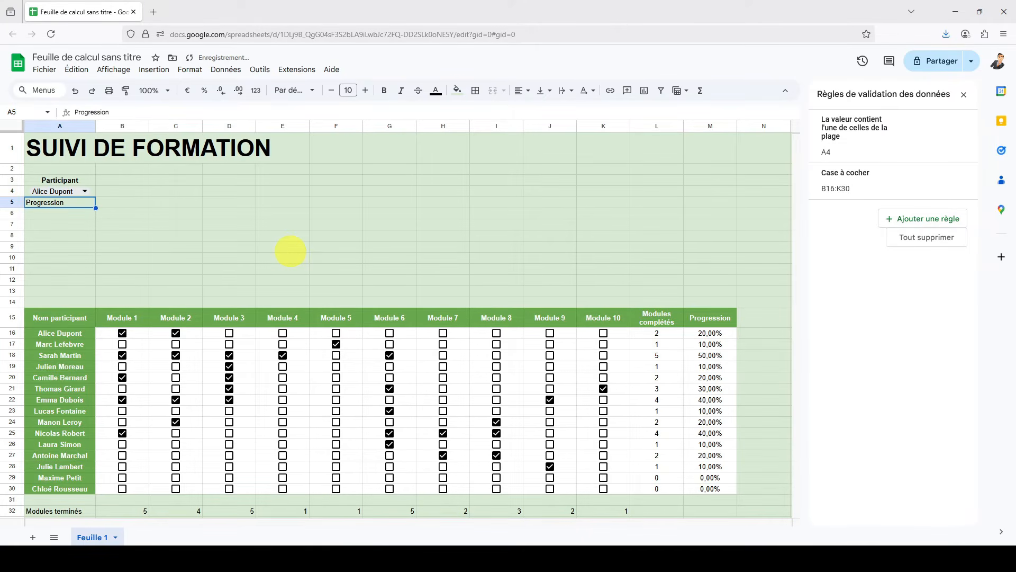
click(387, 90)
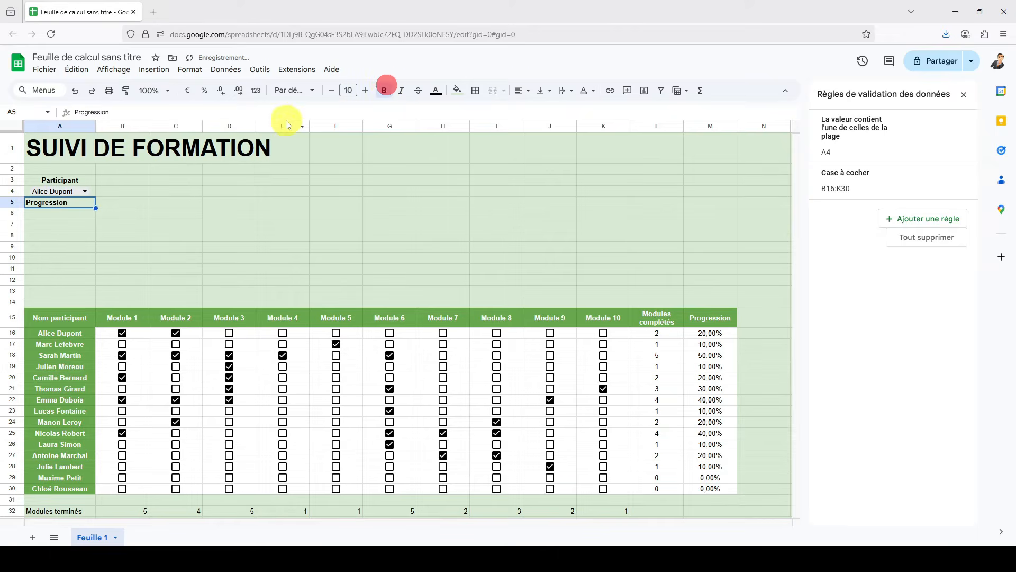
click(521, 91)
click(538, 111)
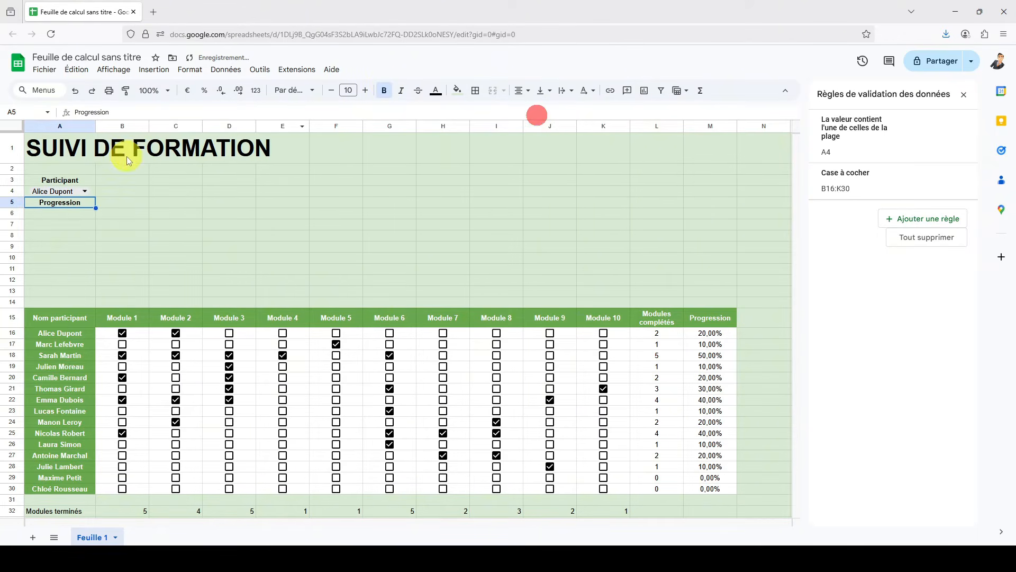
Step: Enter =RECHERCHEV(A4;A16:M30;13;FAUX) in A6 to look up the selected participant's progression
click(62, 213)
text(=)
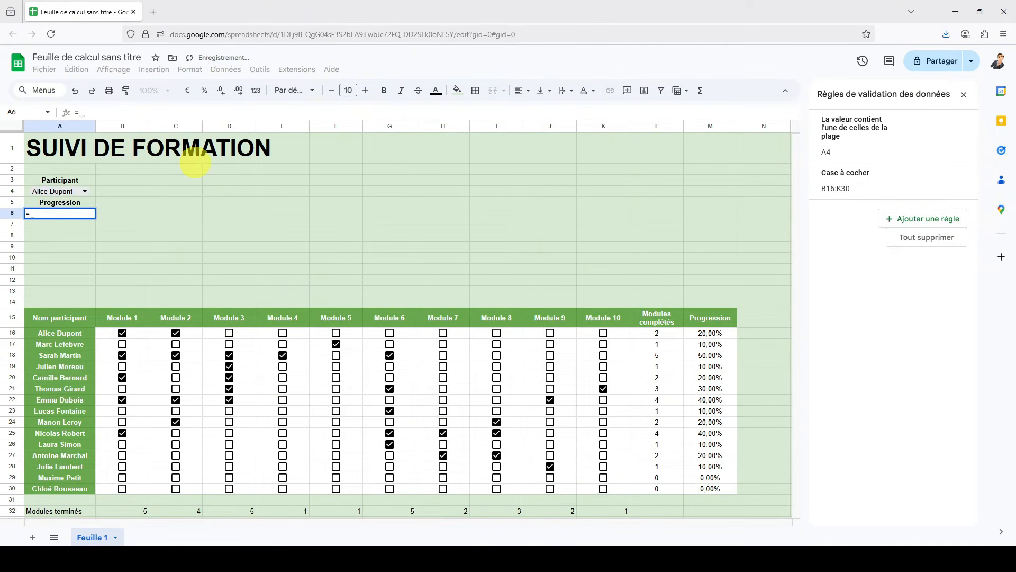
text(recherchev()
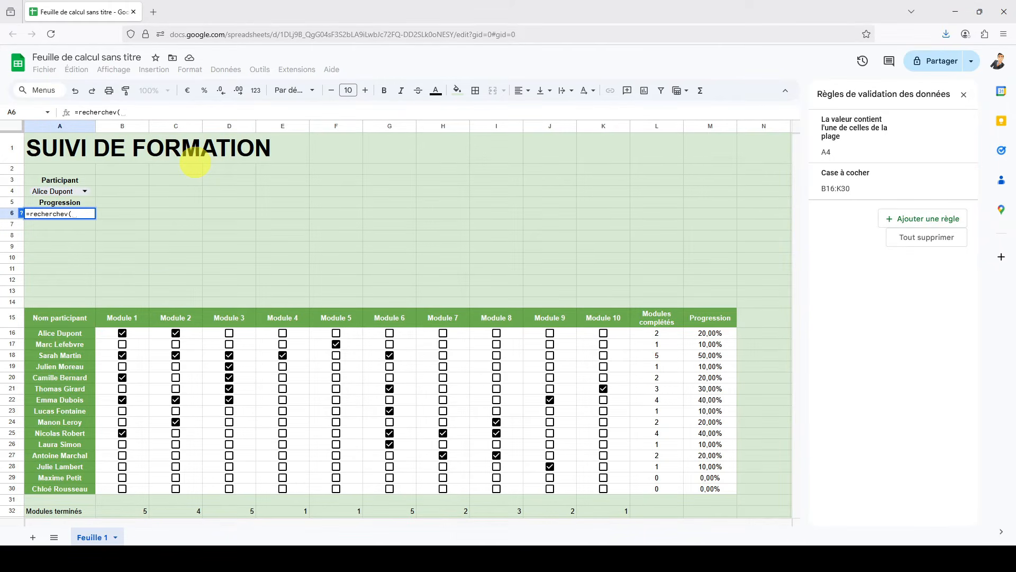
click(31, 193)
text(;)
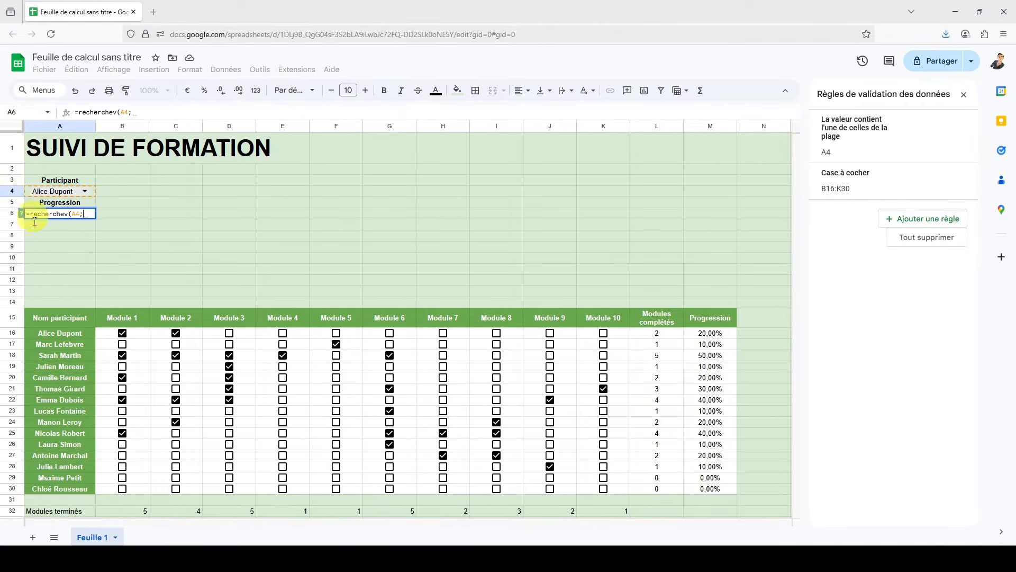
drag(44, 332, 698, 491)
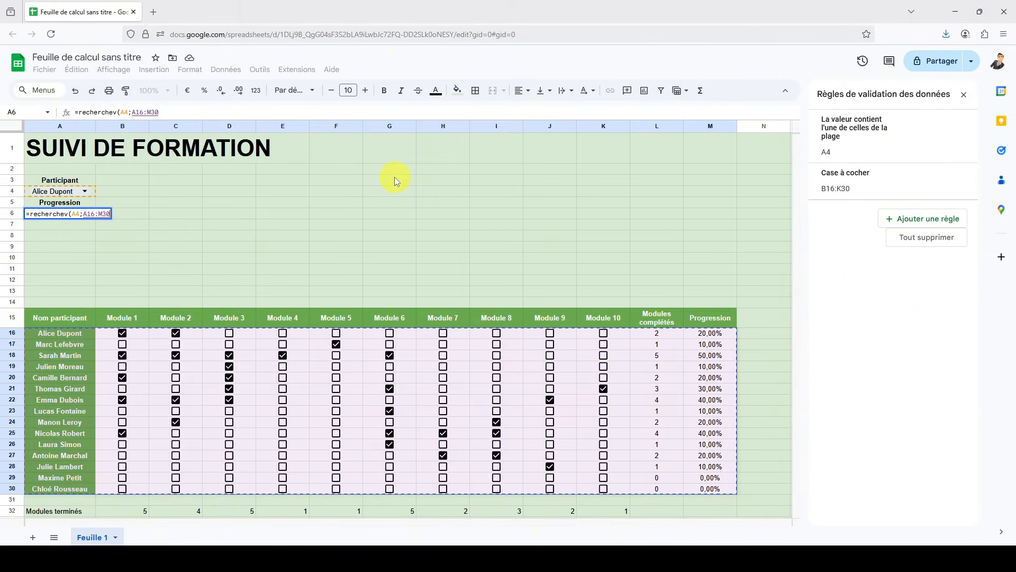
text(;)
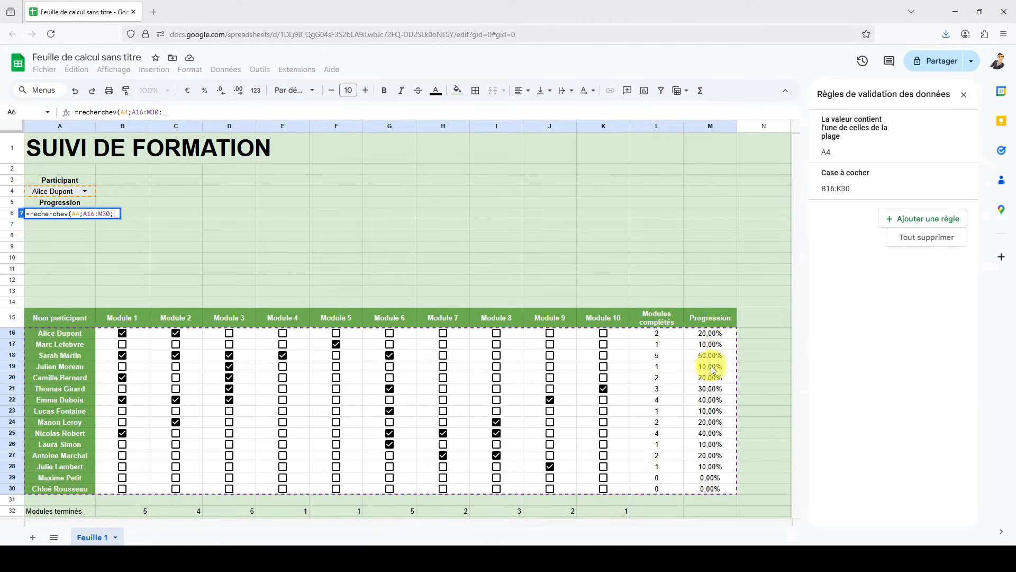
text(13;)
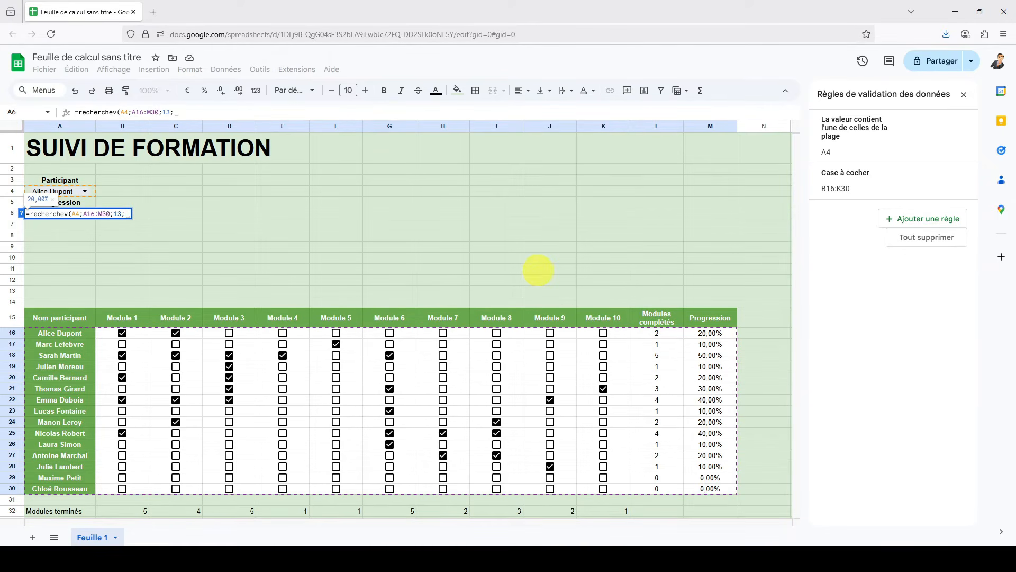
text(FAUX)
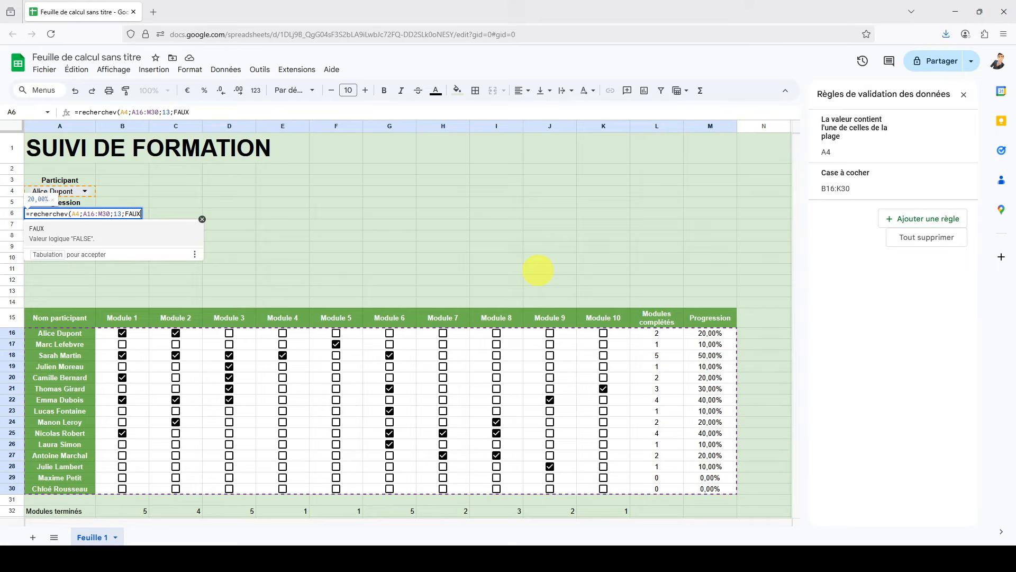
key(Return)
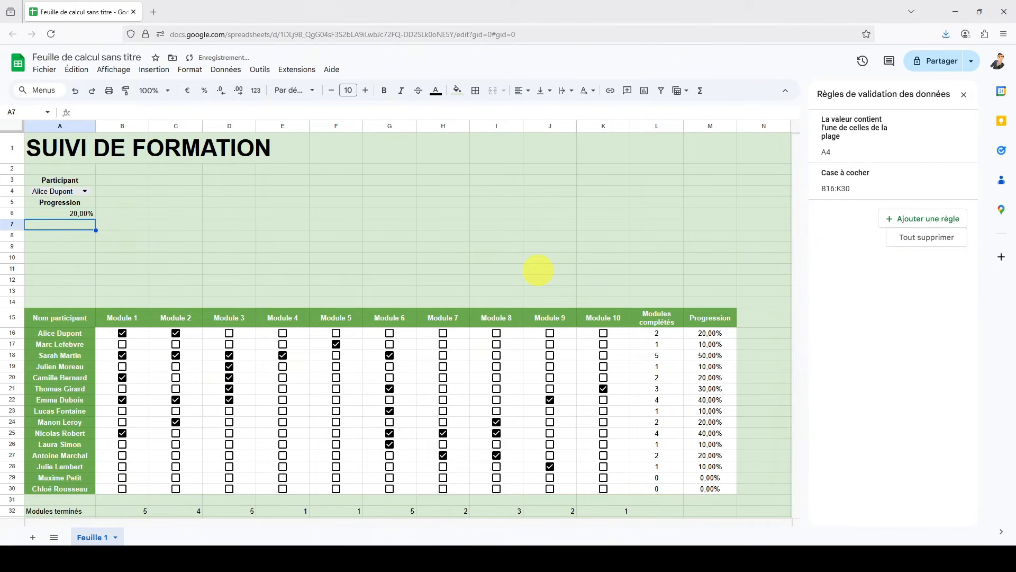
key(Up)
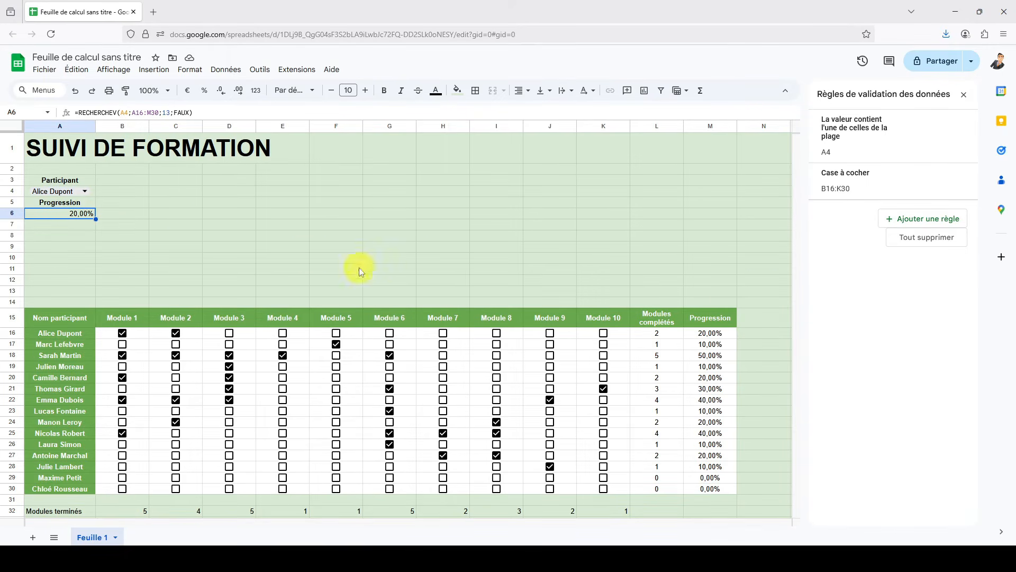
Step: Select the fourth participant in the A4 dropdown and check the looked-up progression against table row 19
click(60, 191)
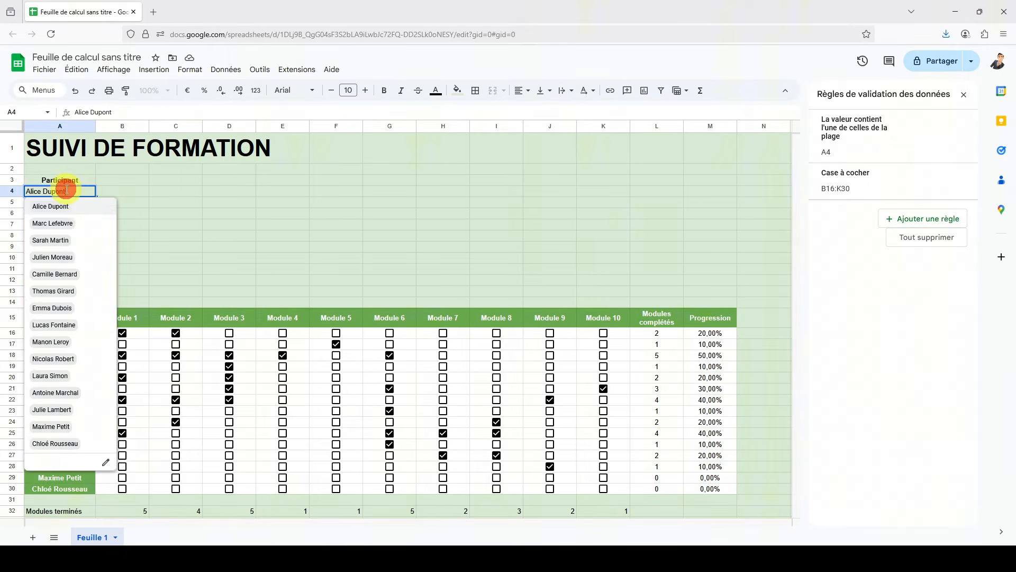
click(59, 258)
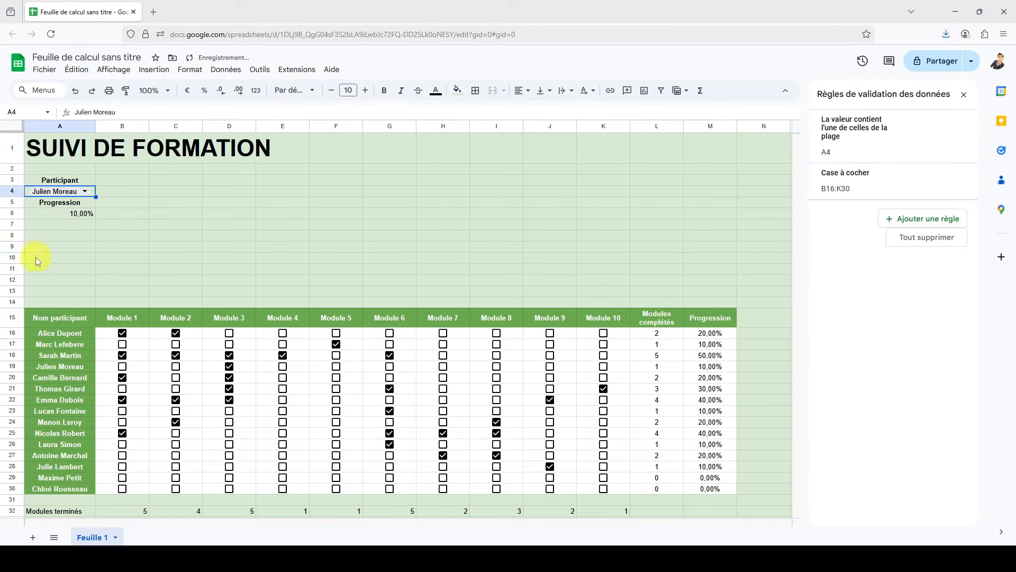
click(12, 366)
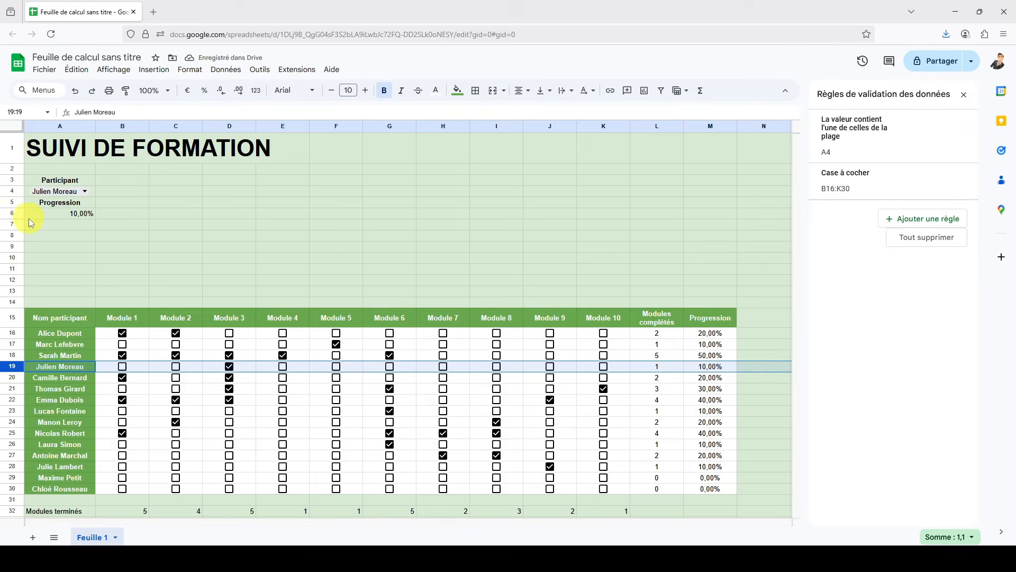
Step: Center the progression percentage in A6 horizontally
click(47, 217)
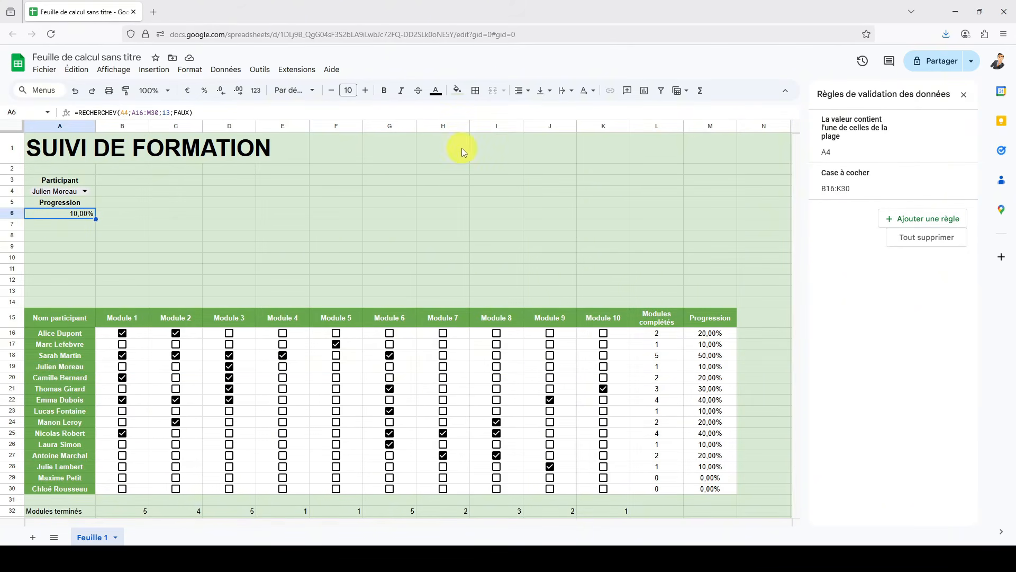
click(519, 91)
click(540, 113)
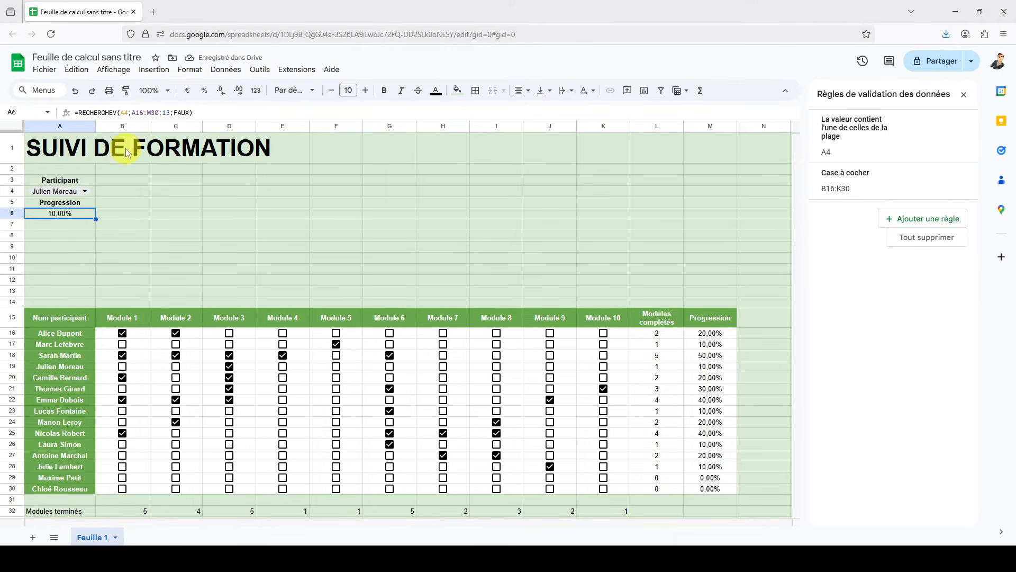
Step: Make the lookup value and table range in the A6 formula absolute, as $A$4 and $A$16:$M$30
click(136, 113)
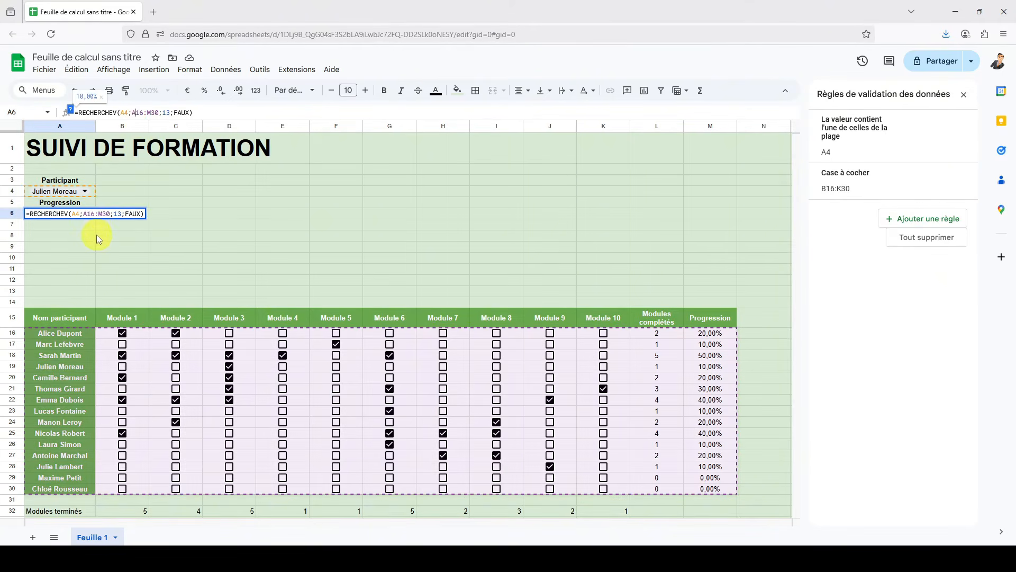
key(F4)
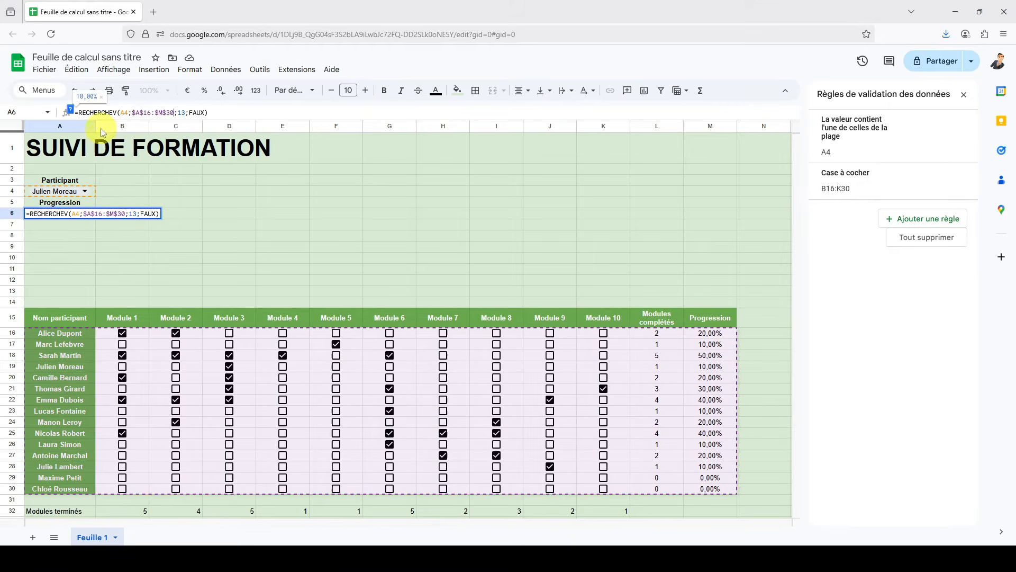
click(124, 113)
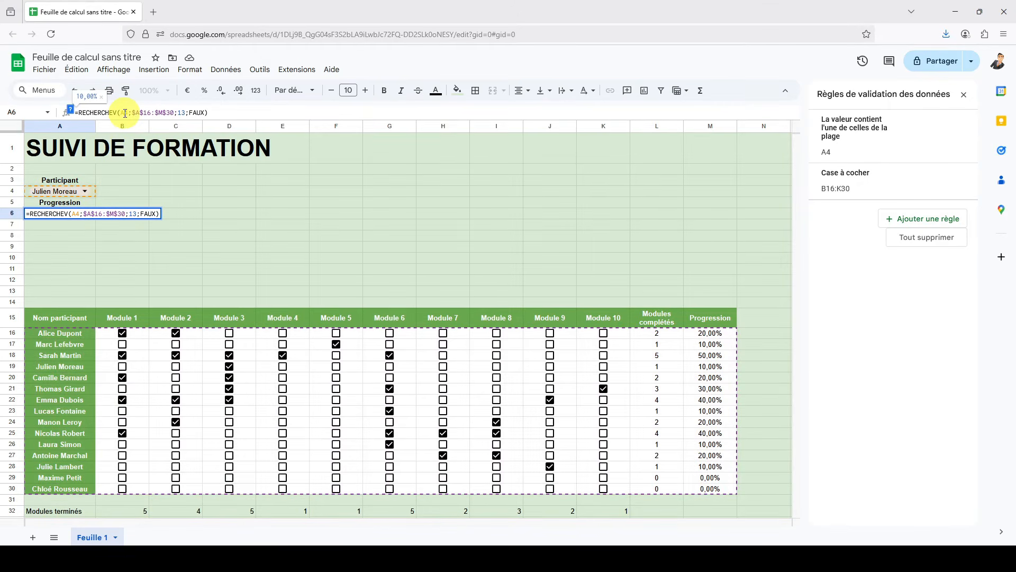
key(F4)
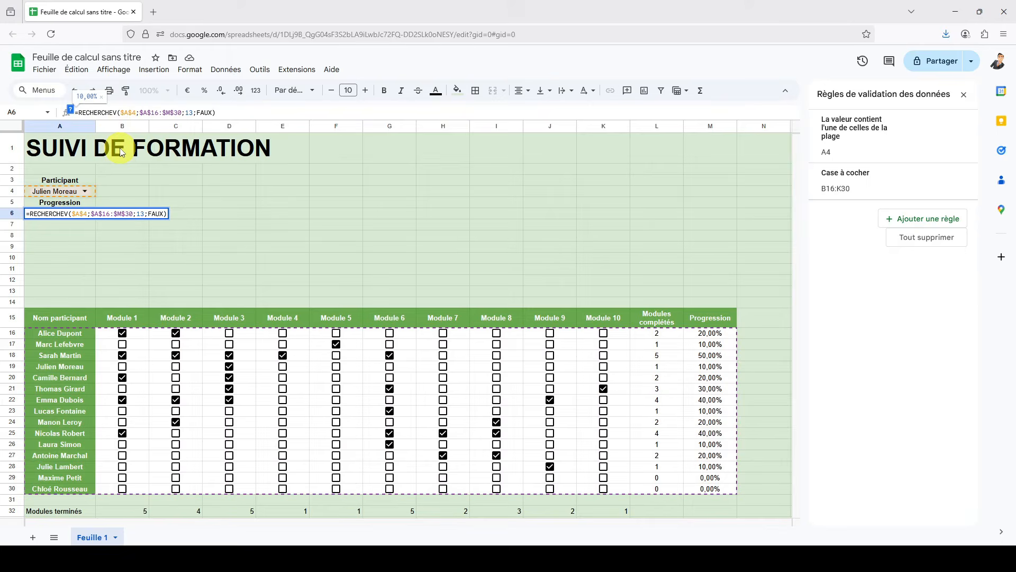
key(Return)
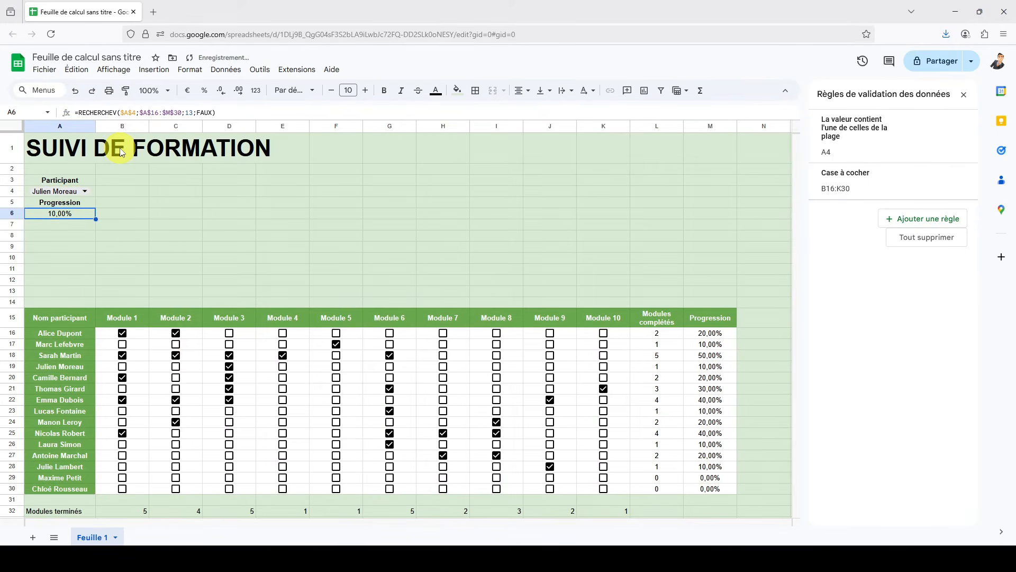
Step: Copy the A6 lookup formula to A8 and set its column index to 12 to return the completed modules
key(ctrl+c)
key(Down)
key(Down)
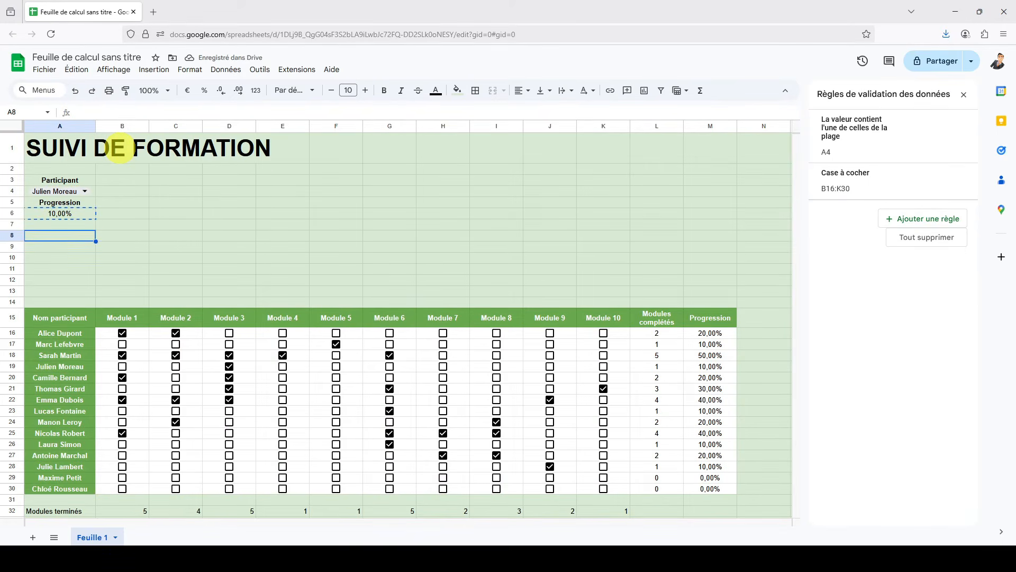
key(ctrl+v)
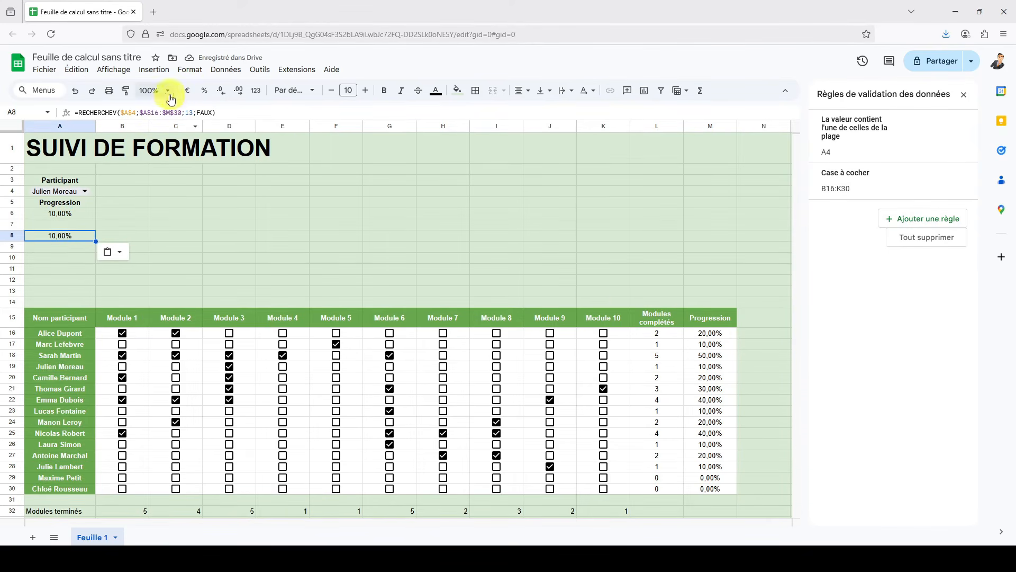
click(191, 112)
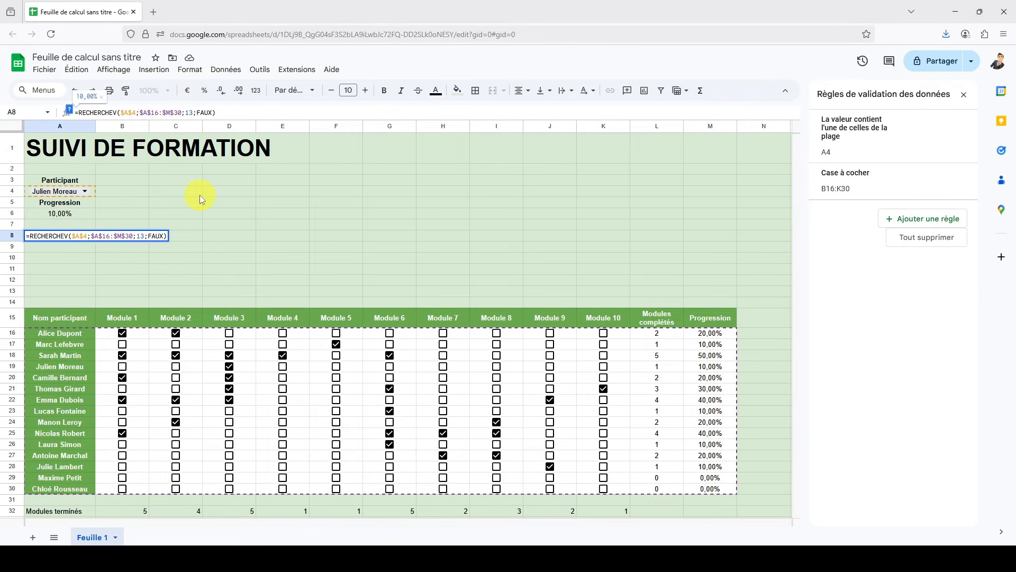
key(Return)
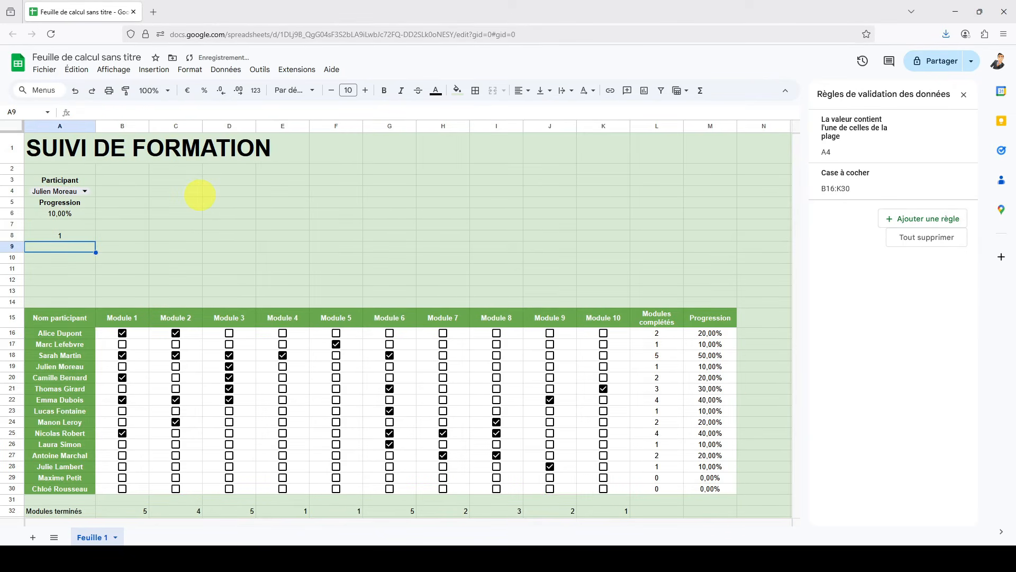
Step: Enter the label "Modules complétés" in A7, centered horizontally and in bold
key(Up)
key(Up)
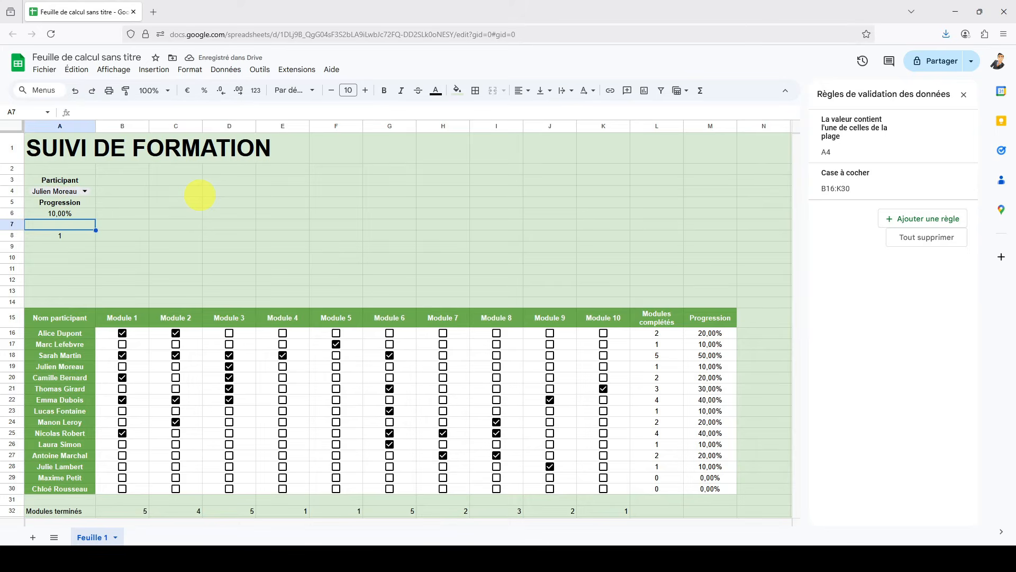
text(Module)
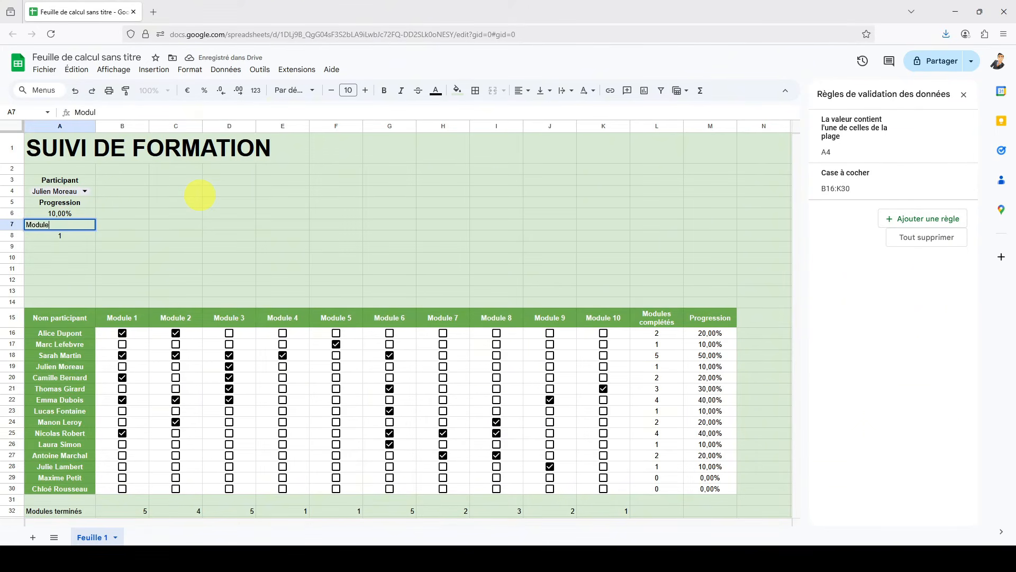
text(s complétés)
key(Return)
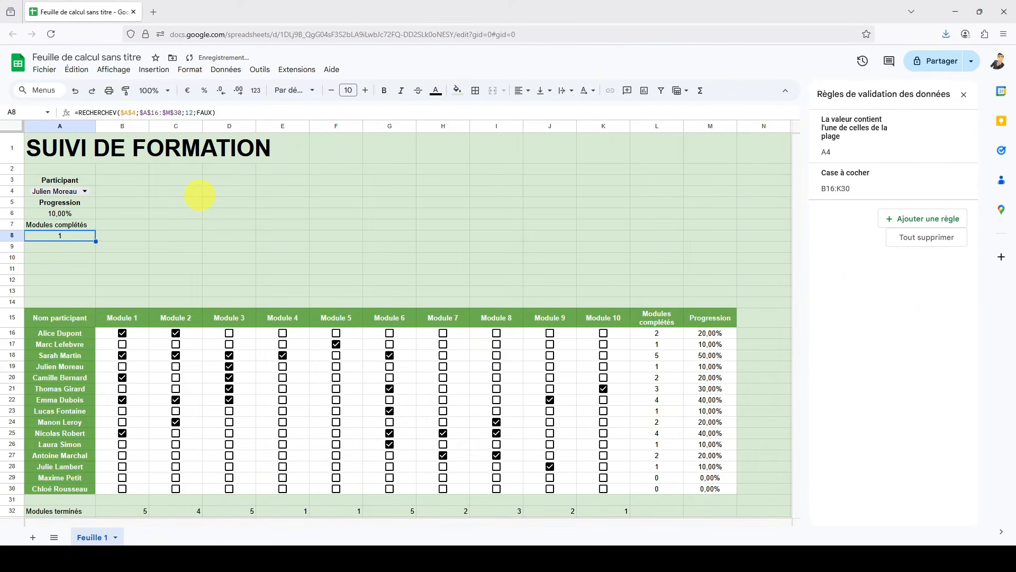
key(Up)
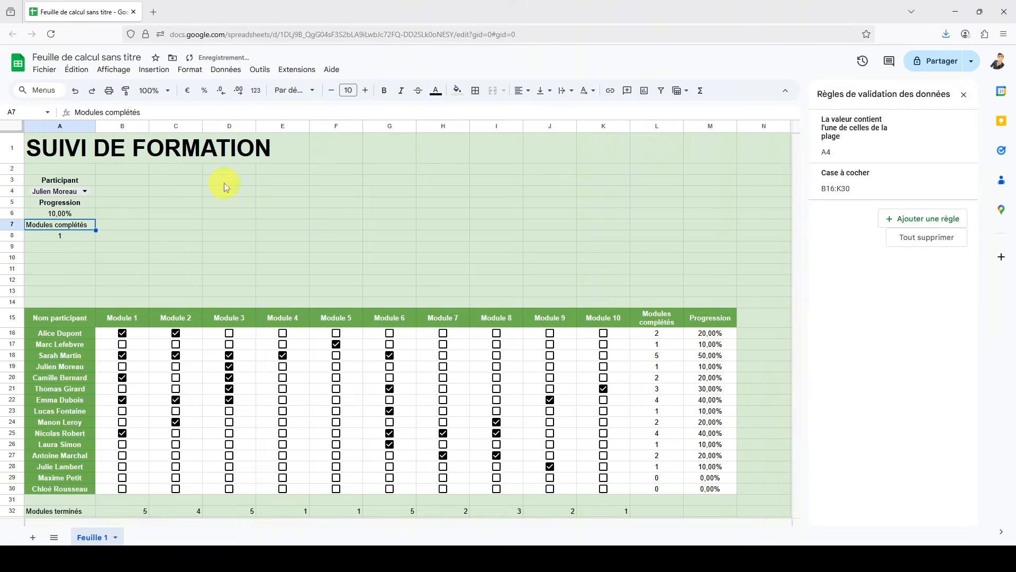
click(522, 91)
click(540, 109)
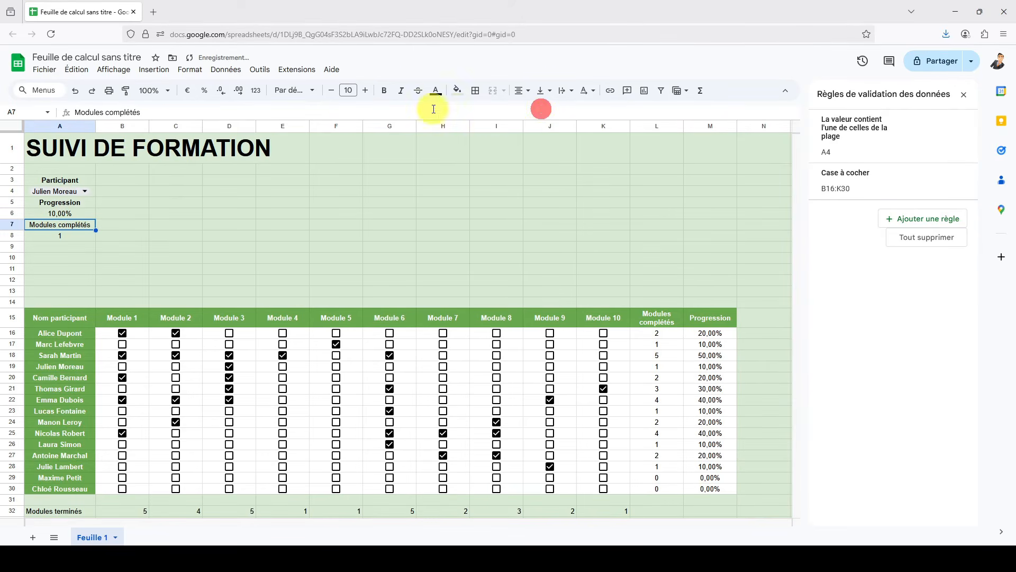
click(385, 91)
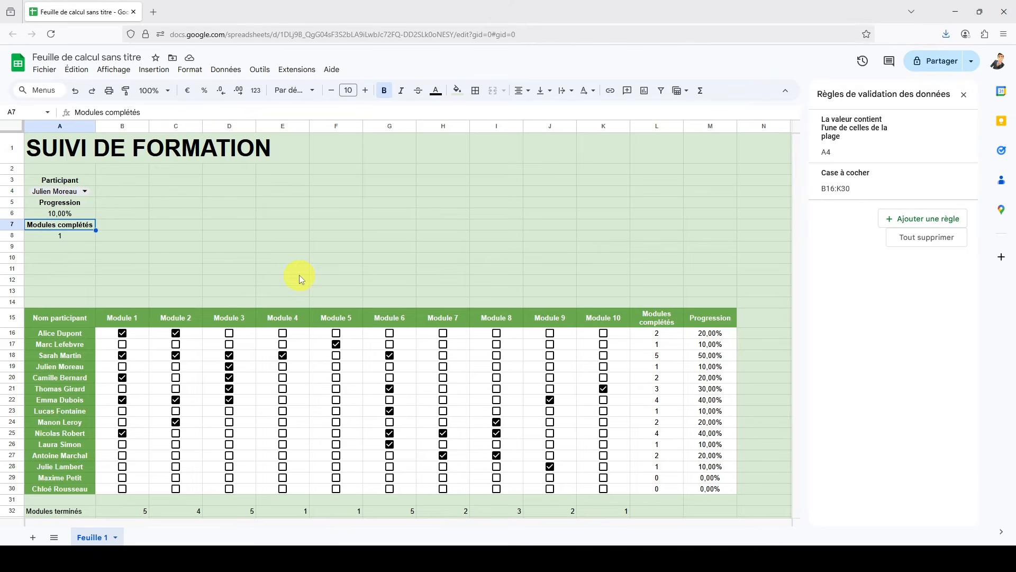
Step: Enter the label "Progression" in C4 and link D4 to the looked-up percentage with =A6
click(168, 192)
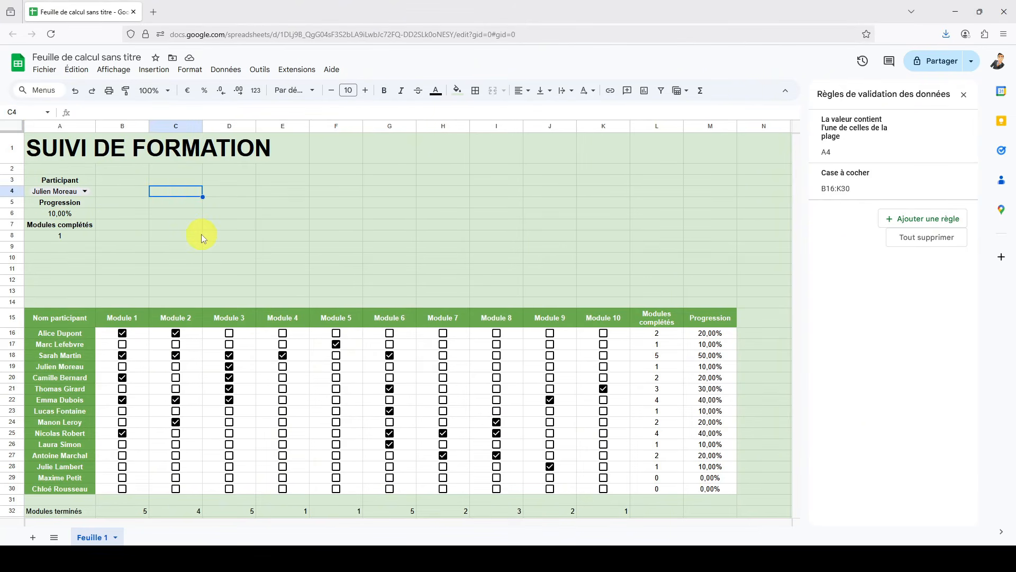
text(Progression)
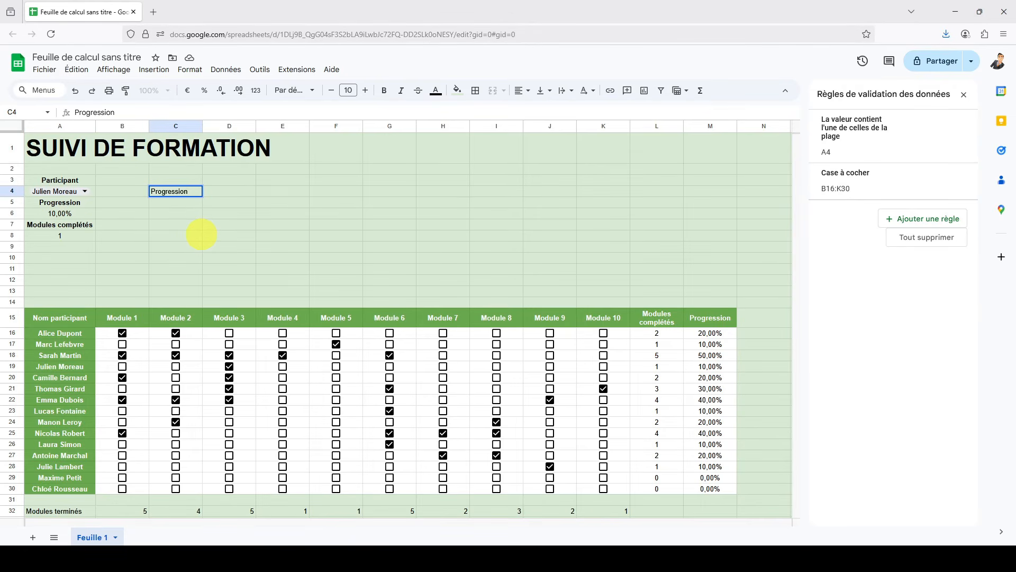
key(Tab)
text(=)
key(Down)
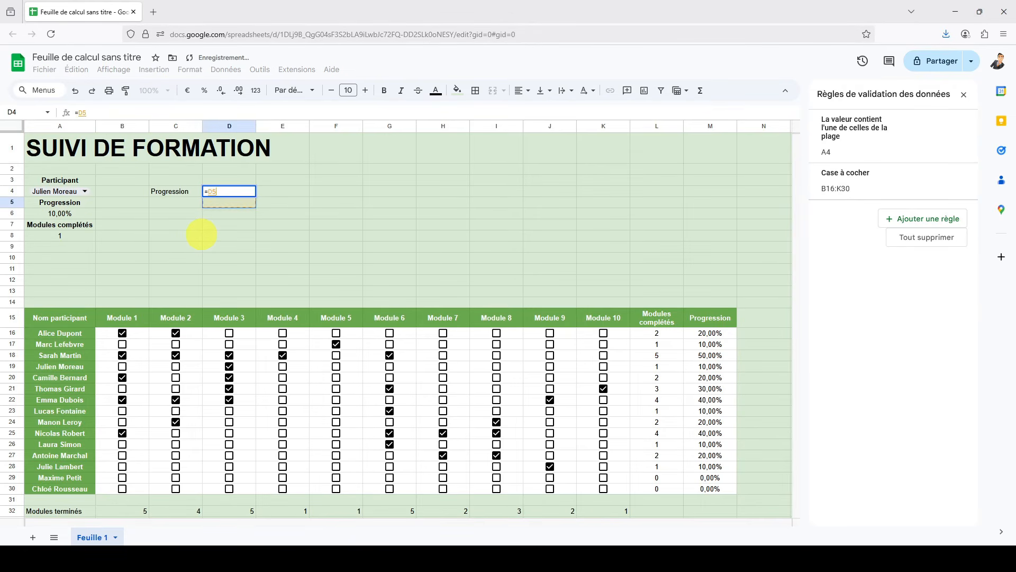
key(Left)
key(Left)
key(Left)
key(Down)
key(Return)
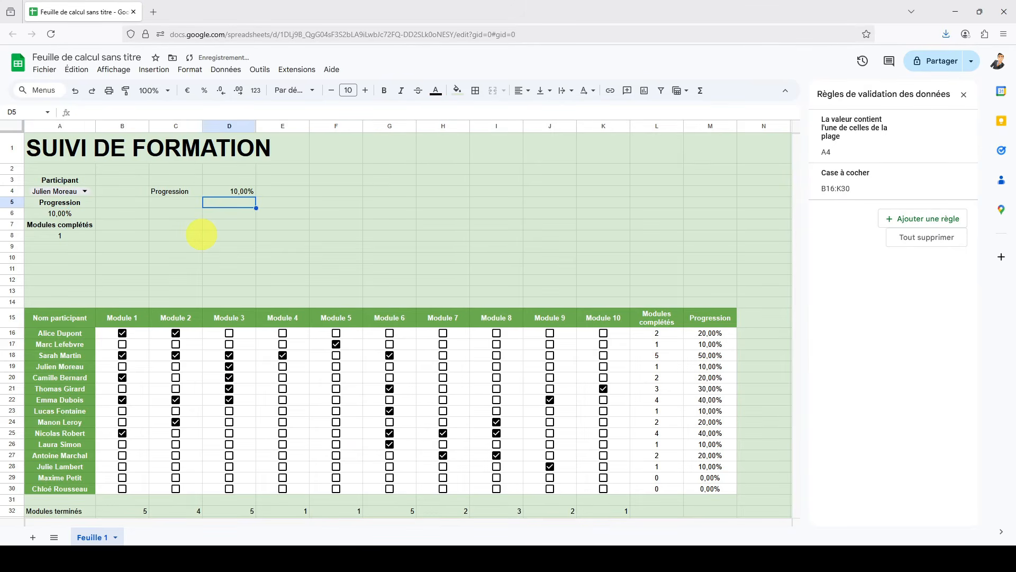
Step: Check the linked value in D4 and its source lookup formula in A6, ending on the label in C4
key(Up)
key(Down)
key(Down)
key(Left)
key(Left)
key(Left)
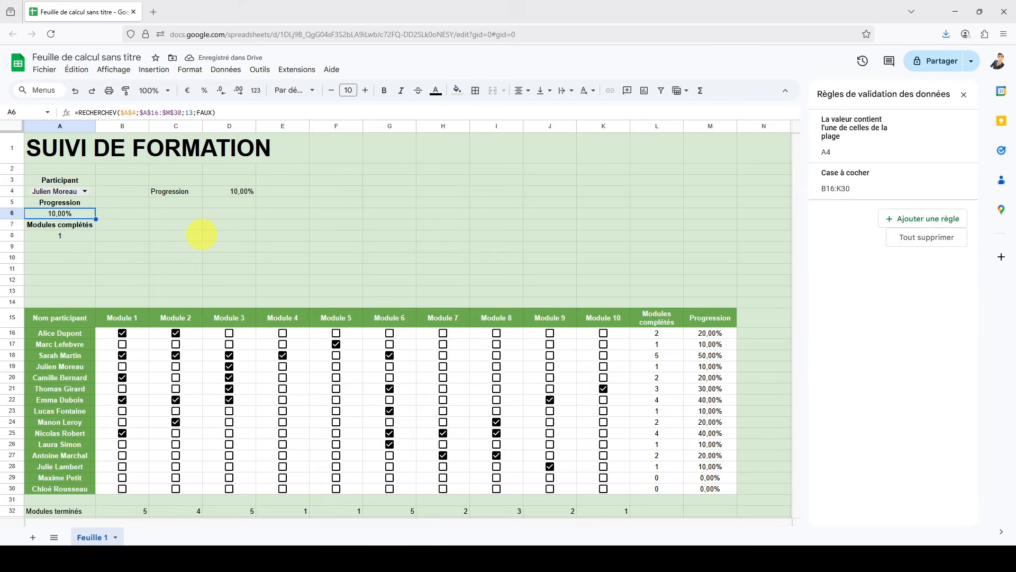
key(Right)
key(Right)
key(Up)
key(Up)
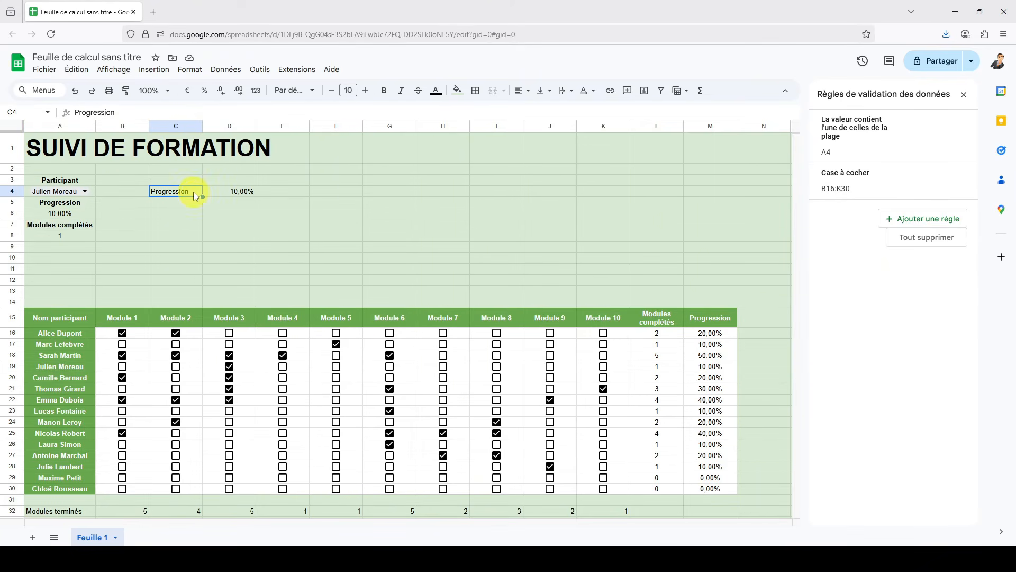
Step: Insert a chart from C4:D4 and change its type to a bar chart
drag(195, 192, 221, 190)
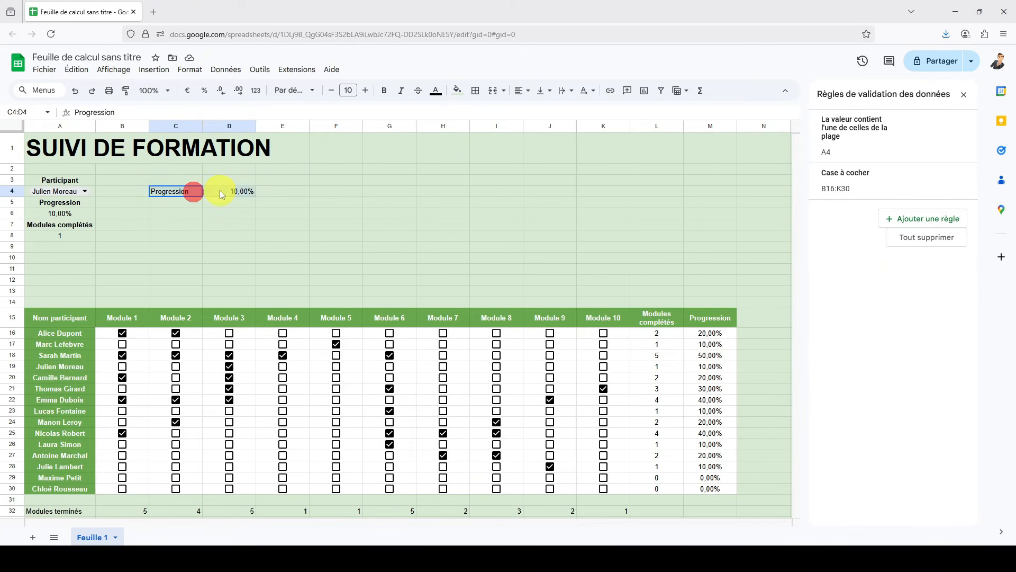
click(162, 76)
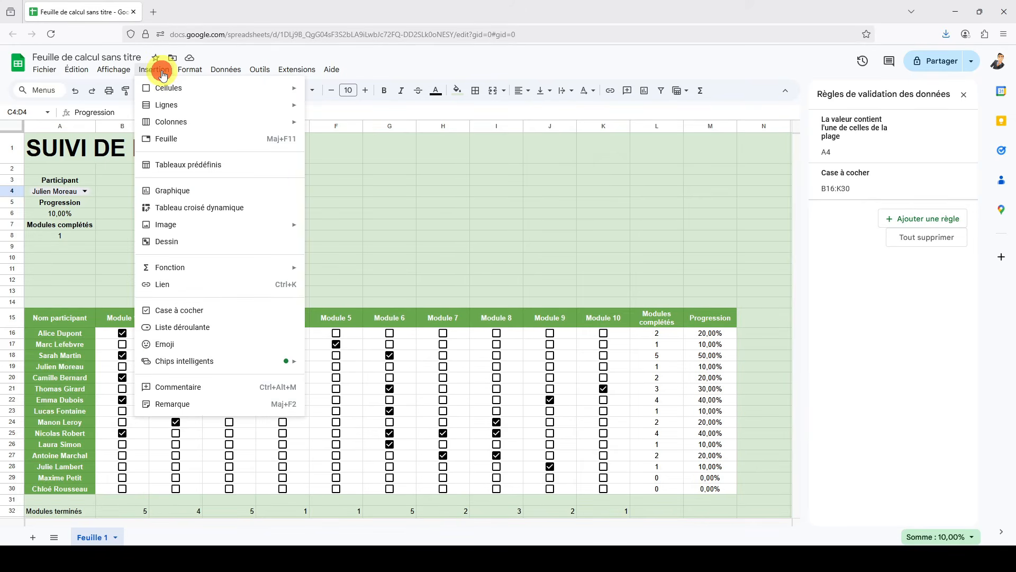
click(184, 193)
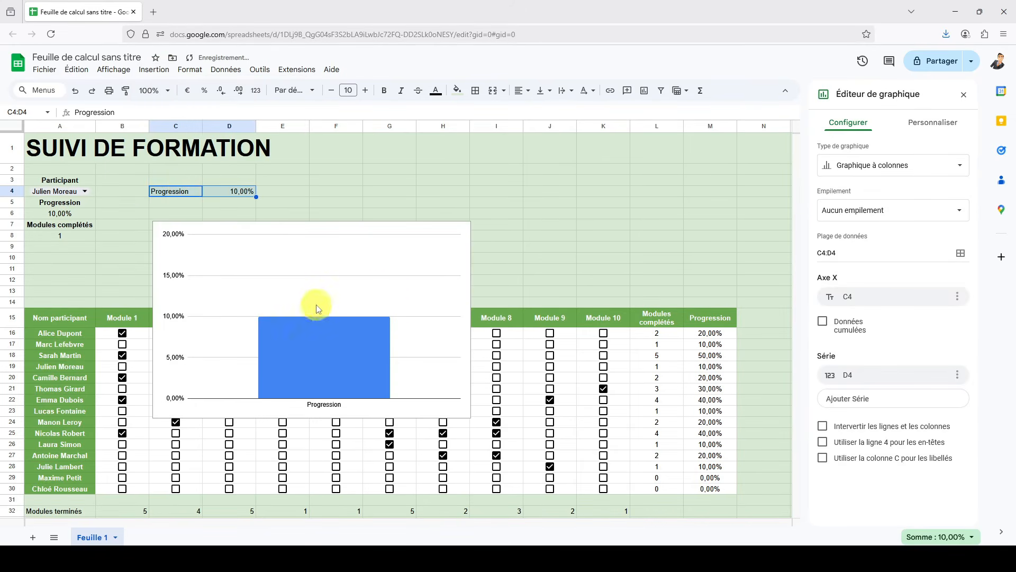
click(895, 165)
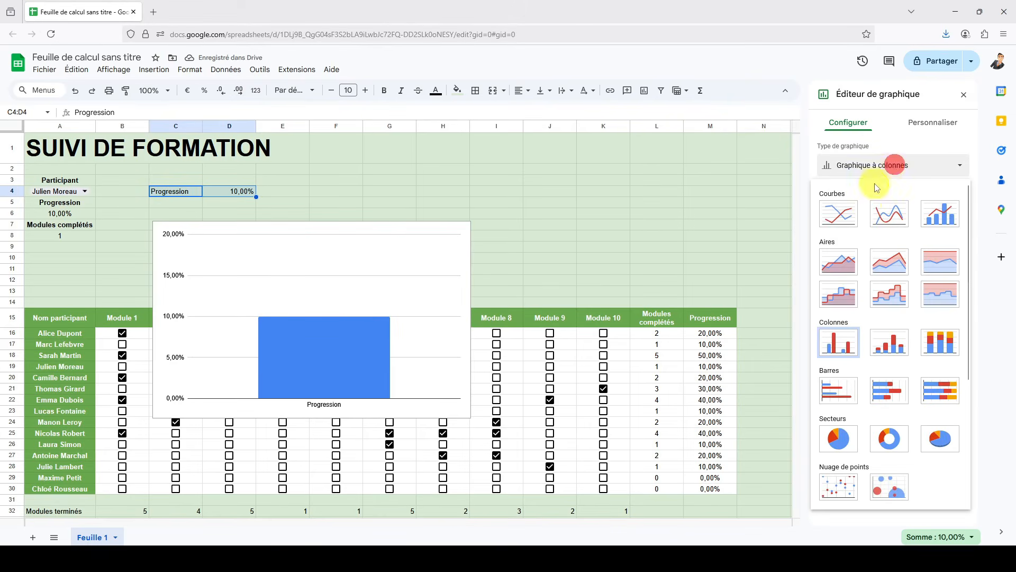
click(835, 388)
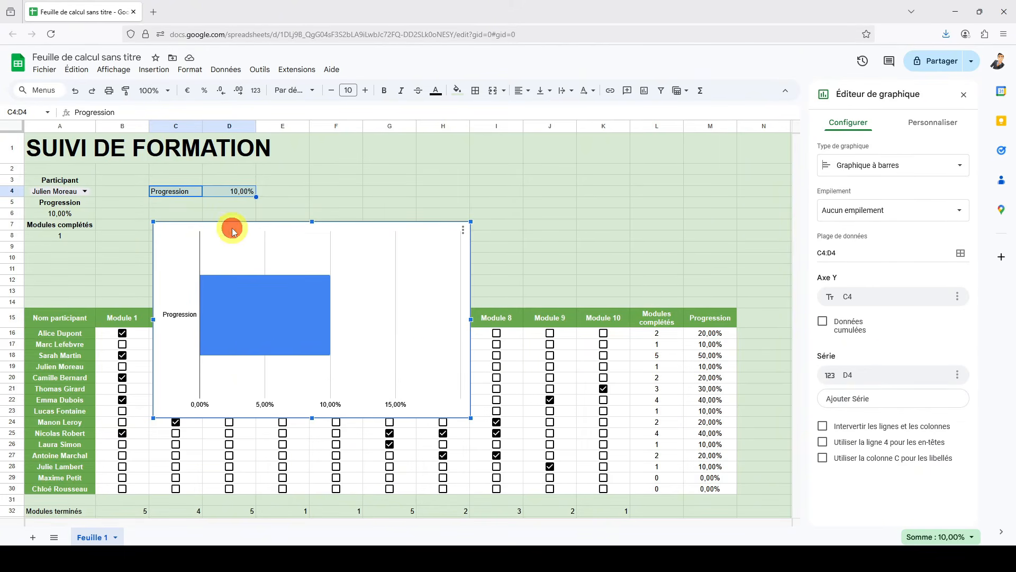
Step: Move and resize the bar chart to fill the area from B2 to M14 above the table
drag(230, 226, 176, 169)
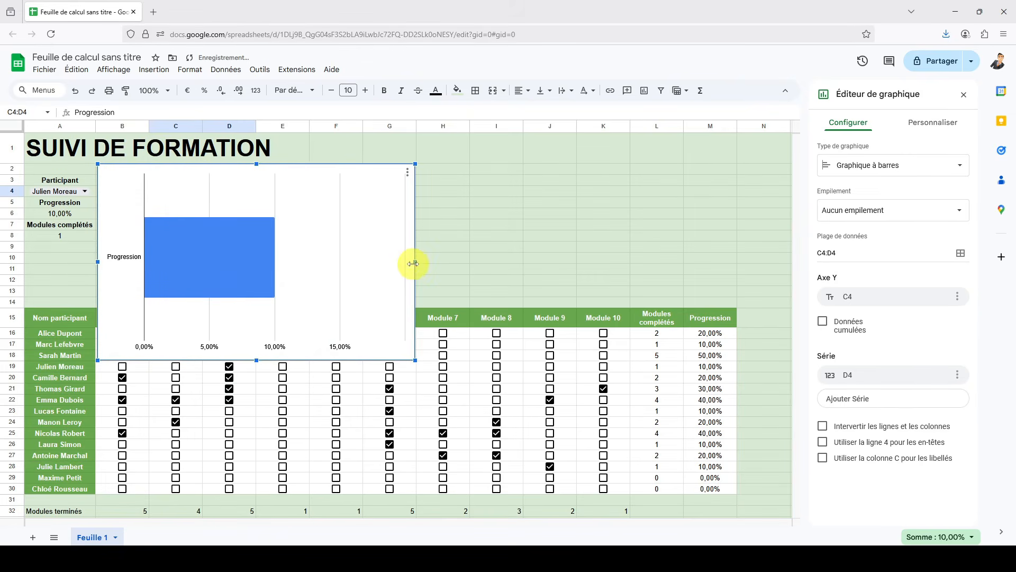
drag(414, 263, 731, 251)
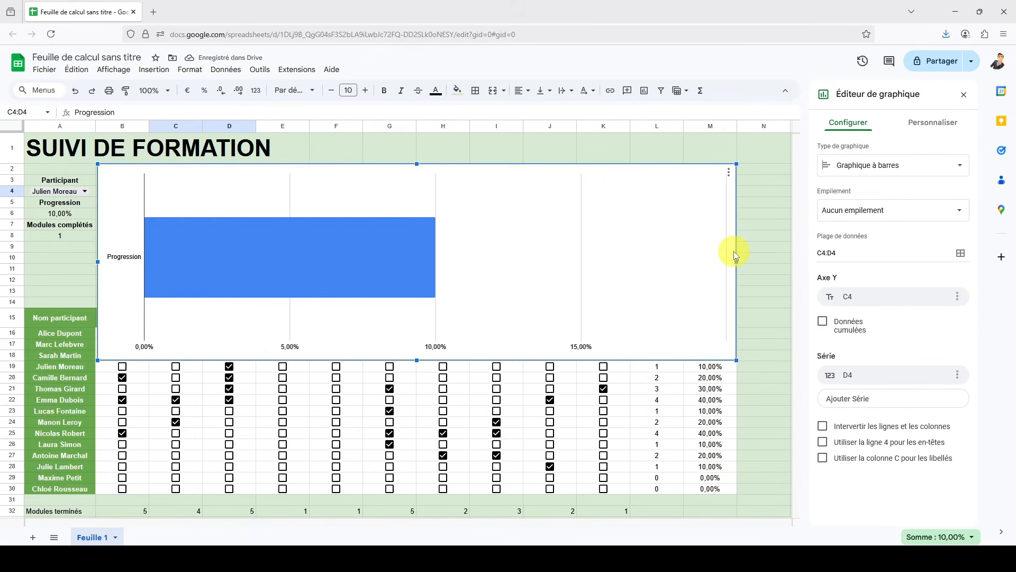
drag(416, 360, 407, 304)
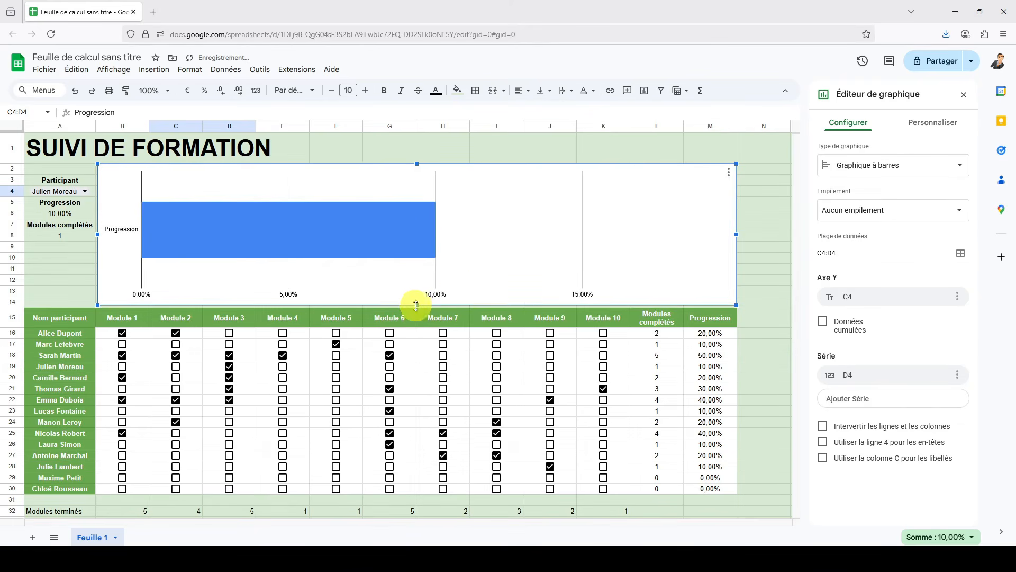
Step: Set the chart's border color to dark green
click(530, 174)
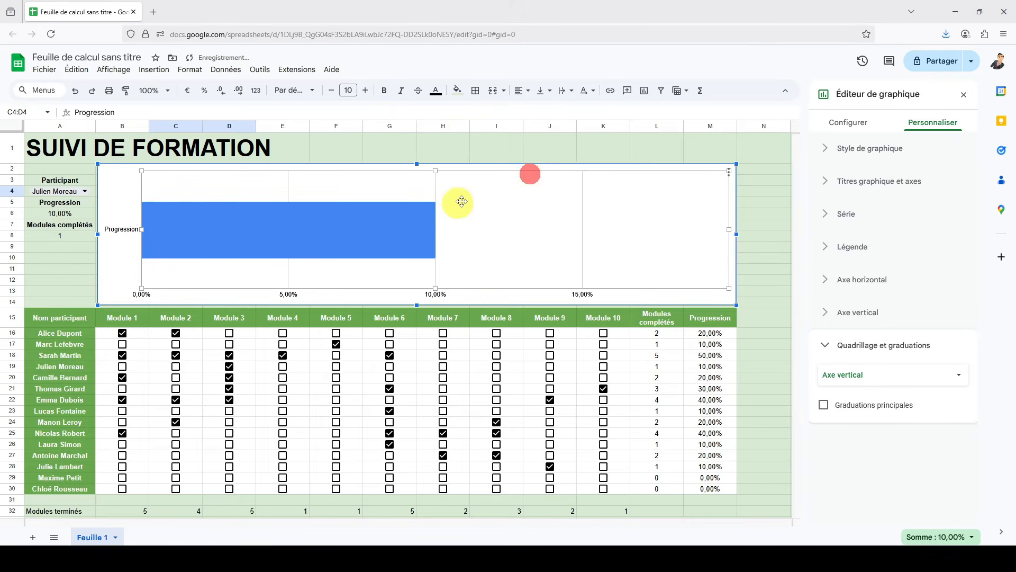
click(494, 166)
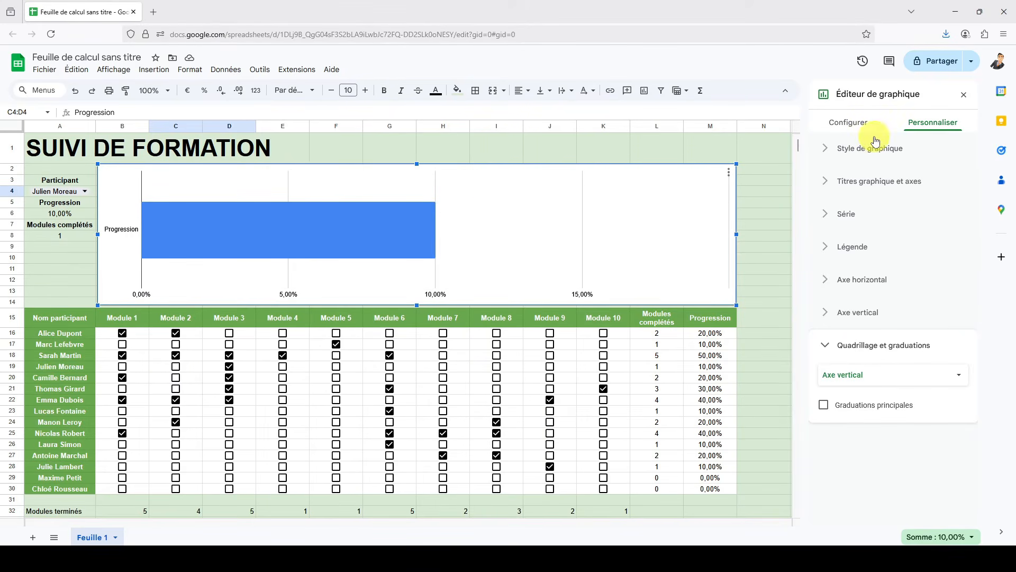
click(863, 148)
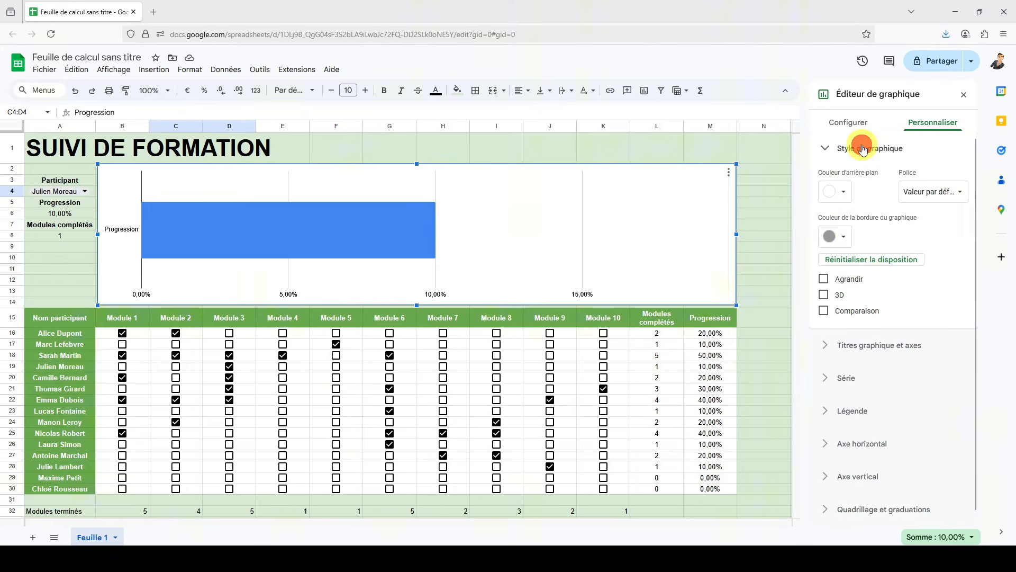
click(844, 236)
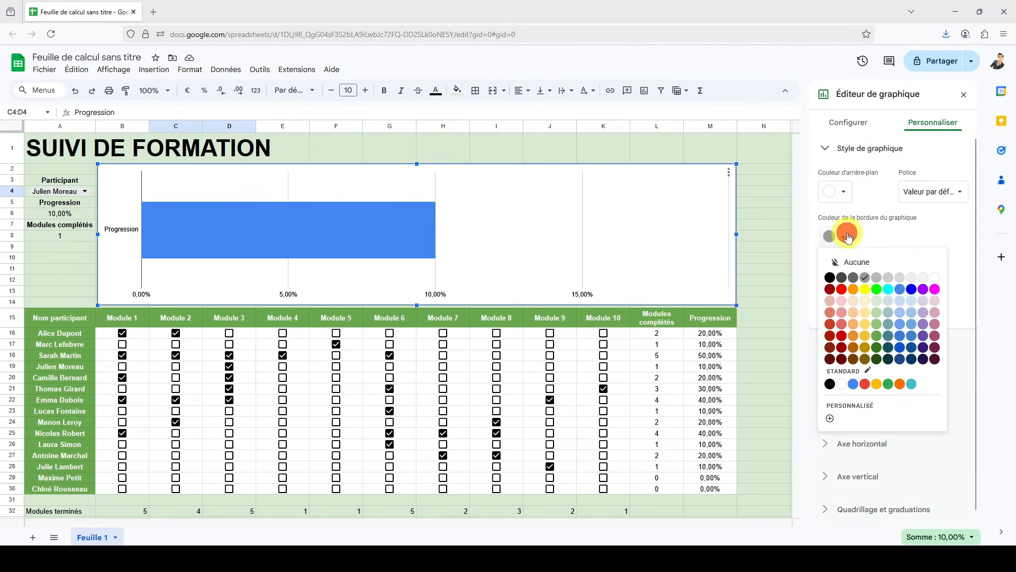
click(881, 349)
Step: Fill the chart's progress bar with the same green as the table headers
click(263, 240)
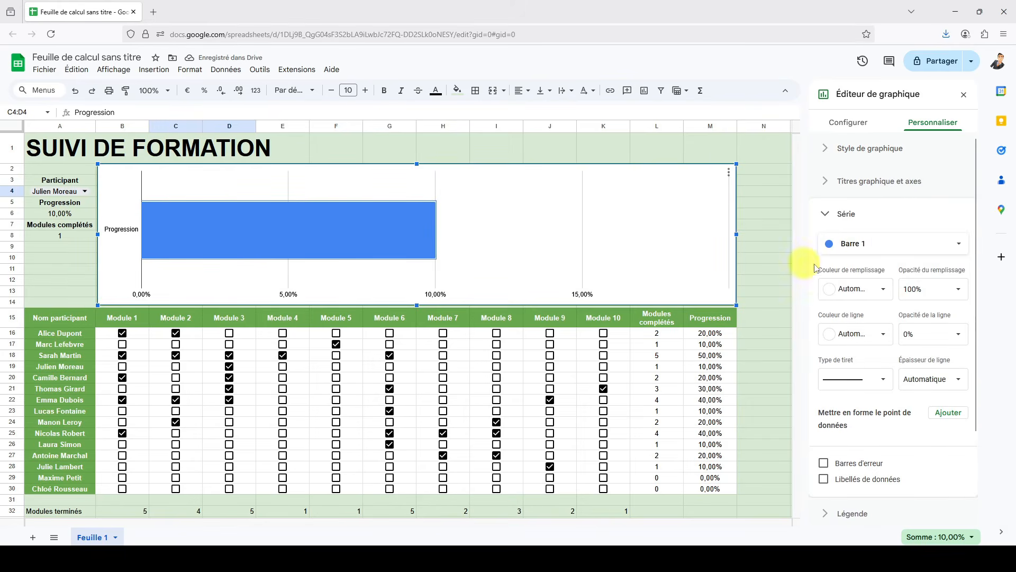
click(859, 288)
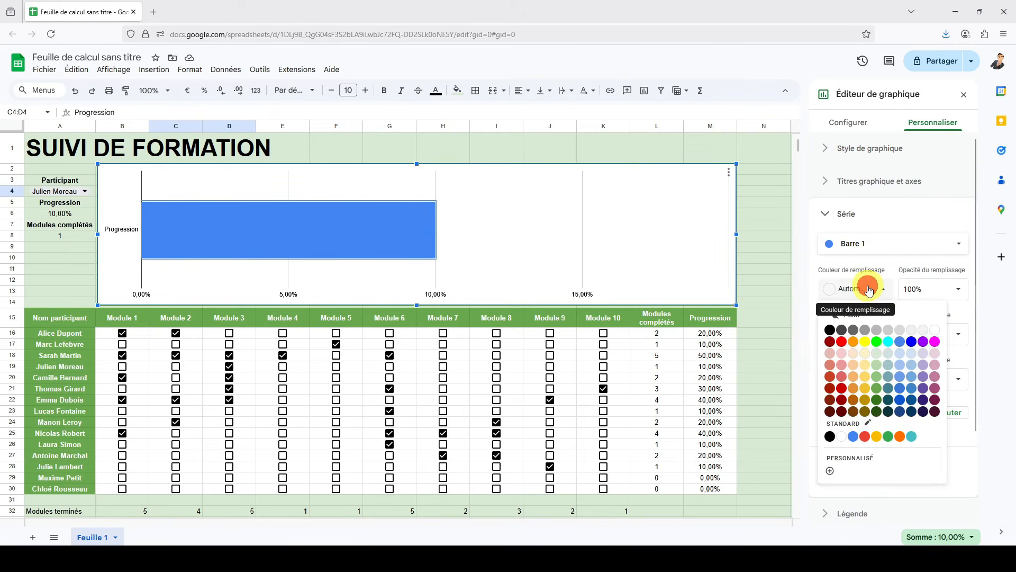
click(877, 388)
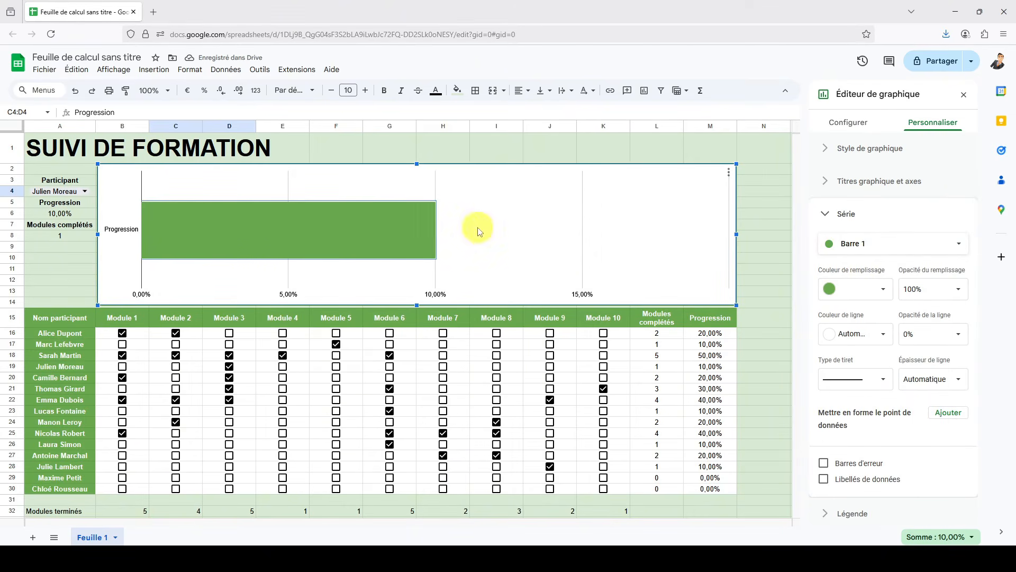
Step: Set the chart's horizontal axis minimum to 0 and maximum to 1
click(146, 299)
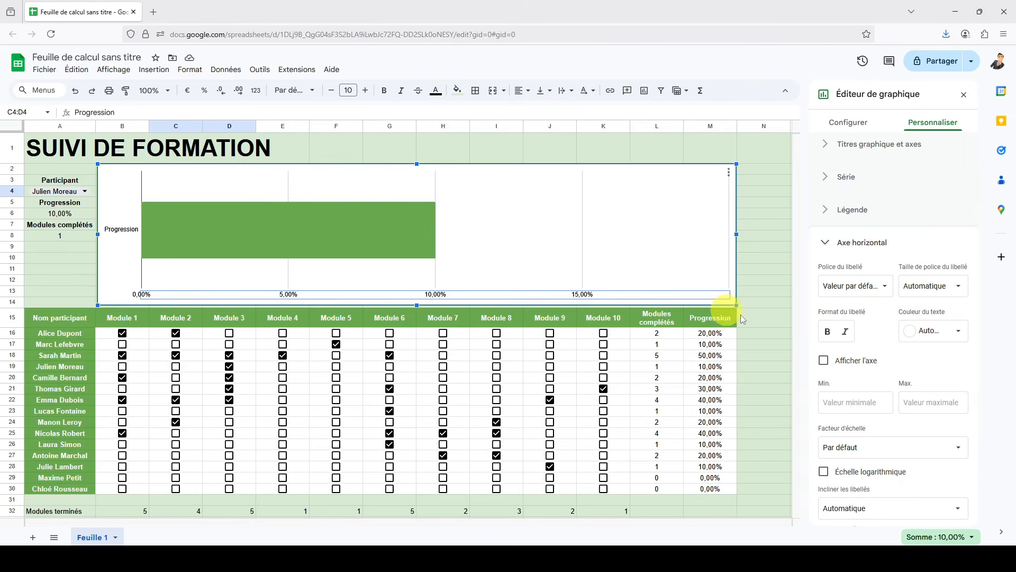
click(841, 403)
text(0)
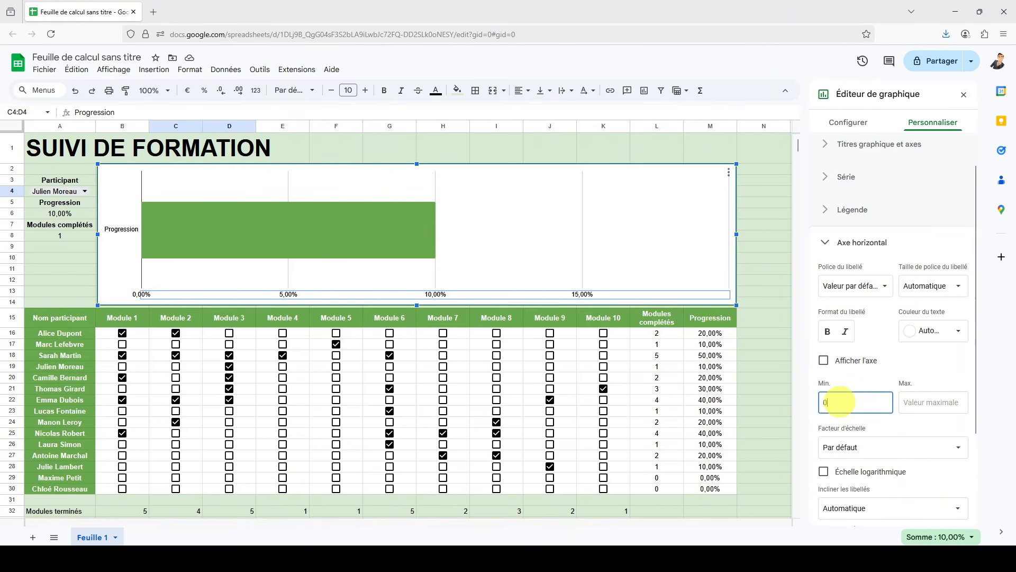
click(904, 403)
text(1)
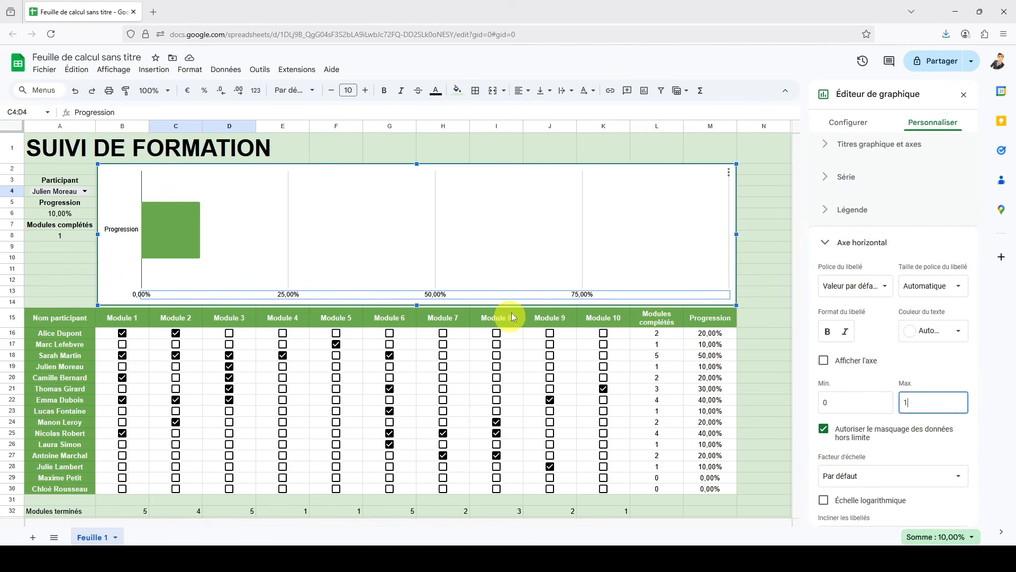
click(164, 246)
click(54, 259)
Step: Fill the progress value in A6 and the completed modules value in A8 with white
click(57, 213)
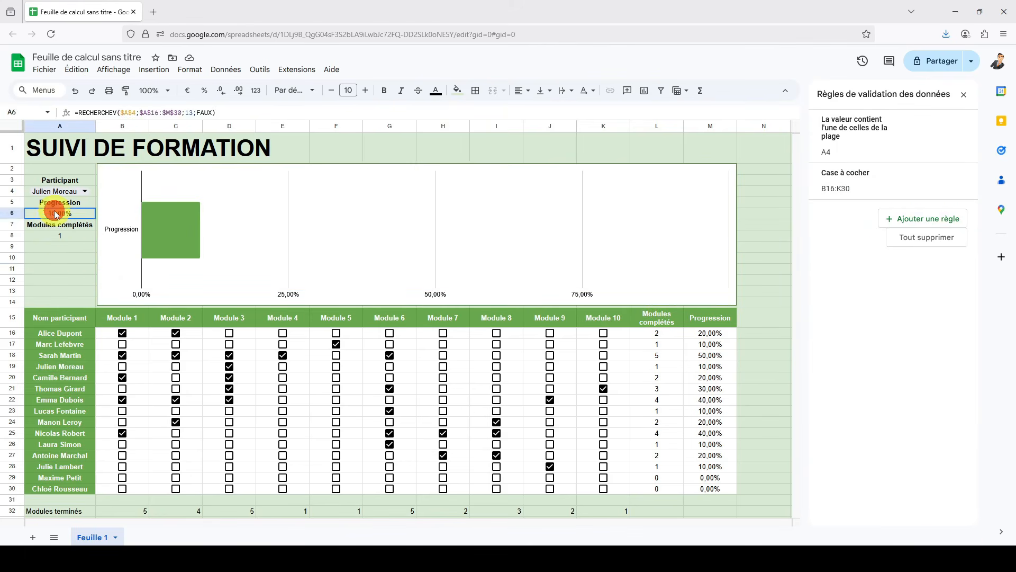
click(456, 94)
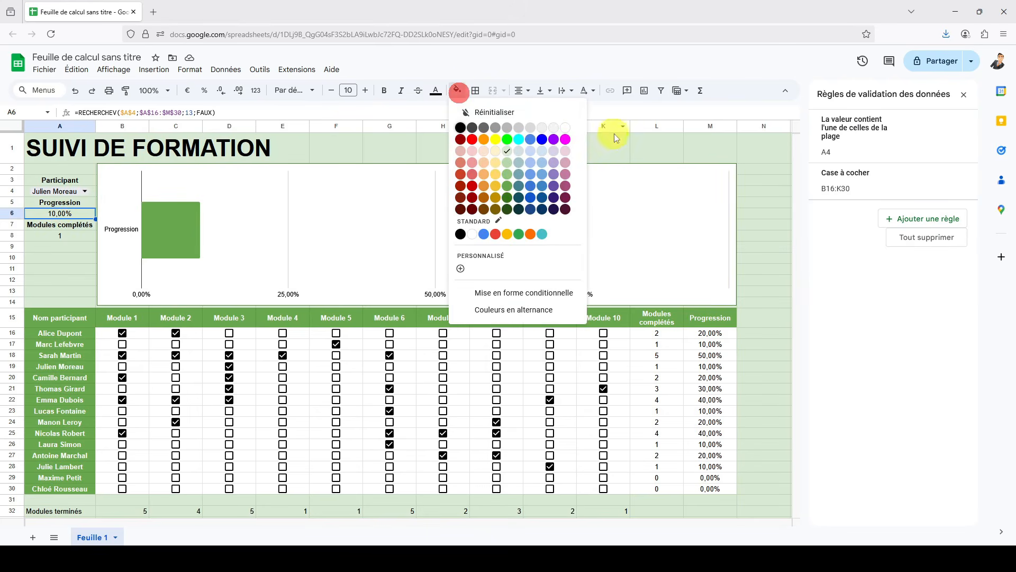
click(566, 131)
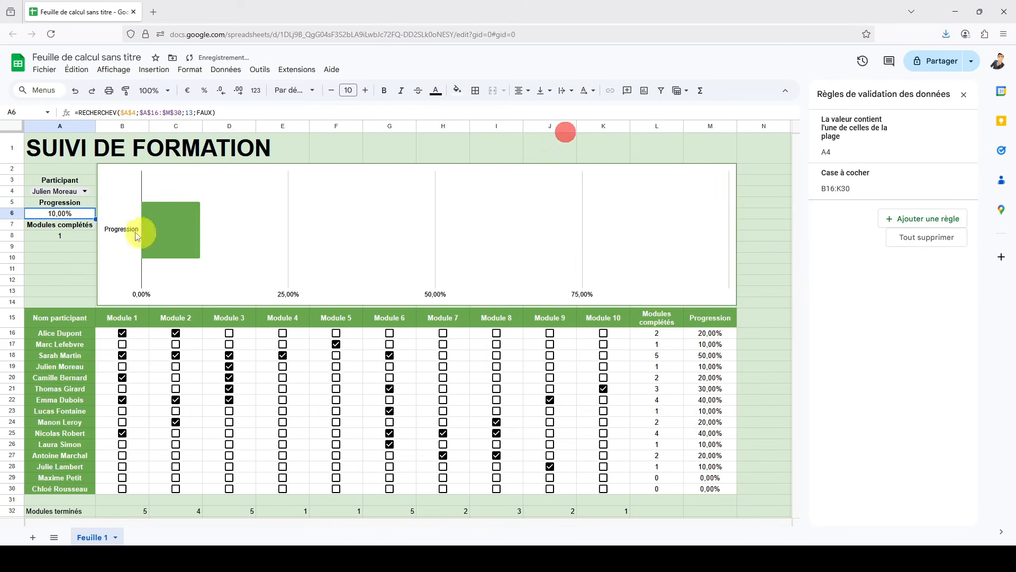
click(69, 236)
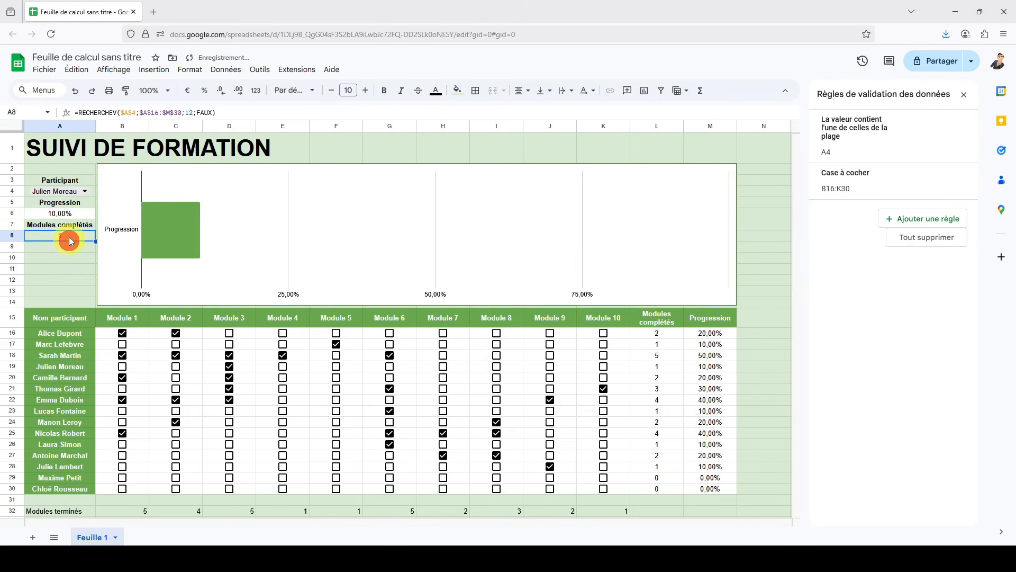
click(462, 94)
click(566, 126)
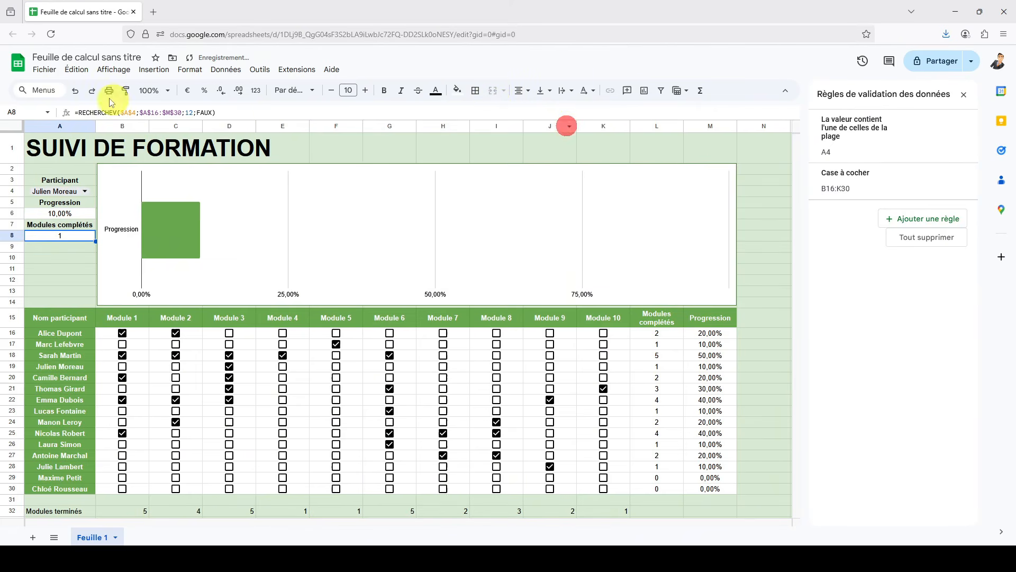
Step: Rename the spreadsheet as "Formation" and the sheet as "Suivi"
click(88, 58)
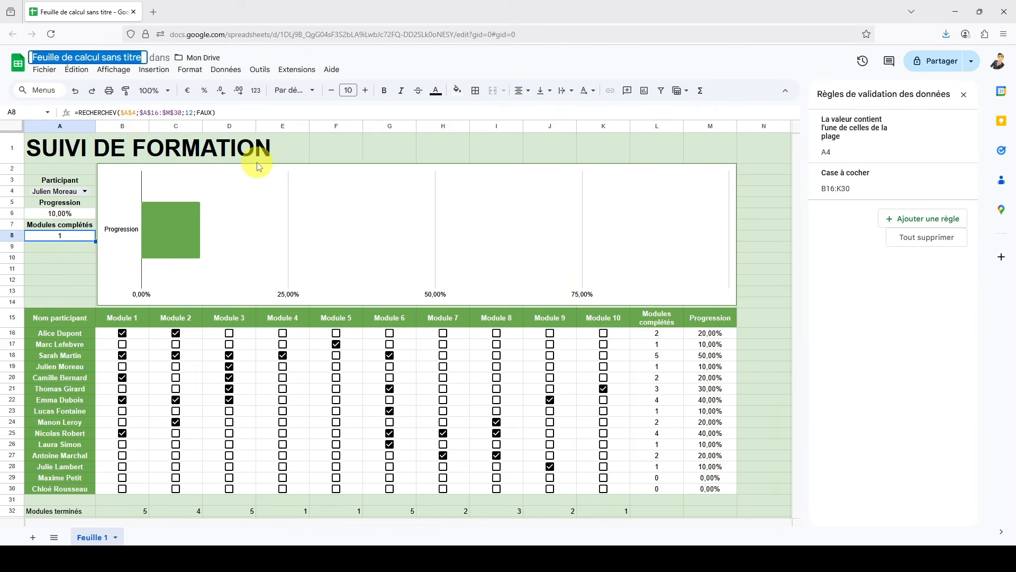
text(Formation)
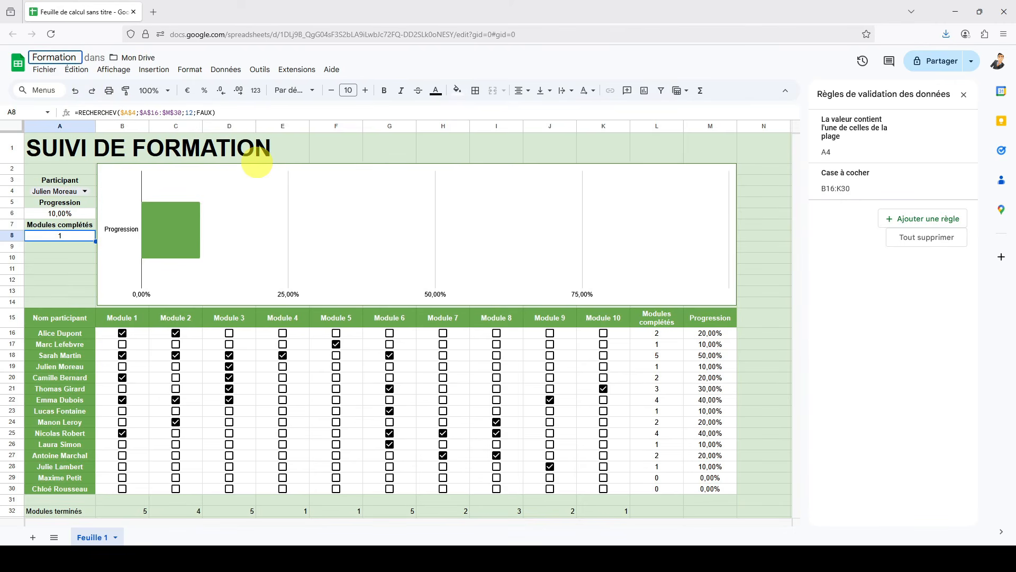
key(Return)
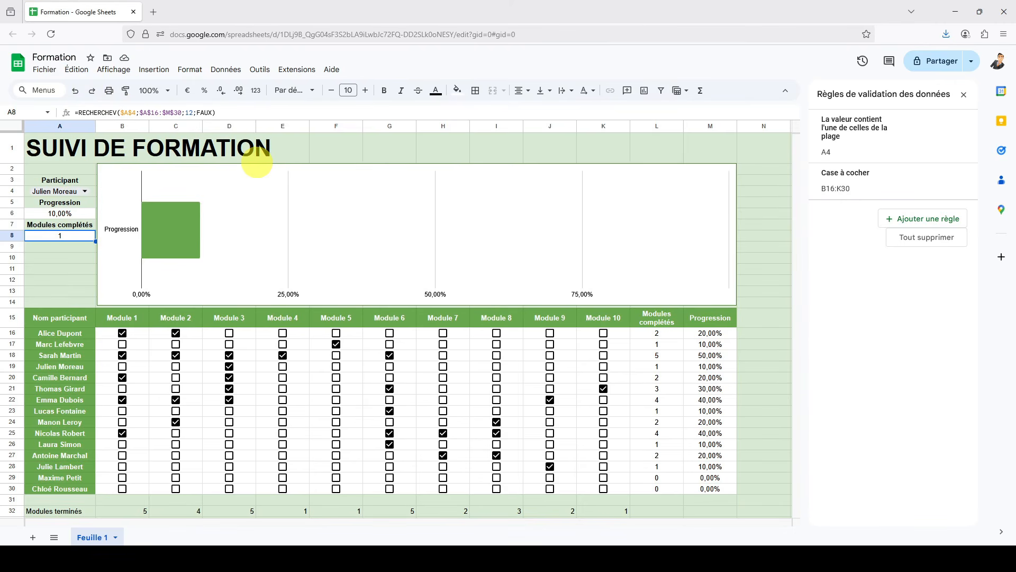
double_click(91, 537)
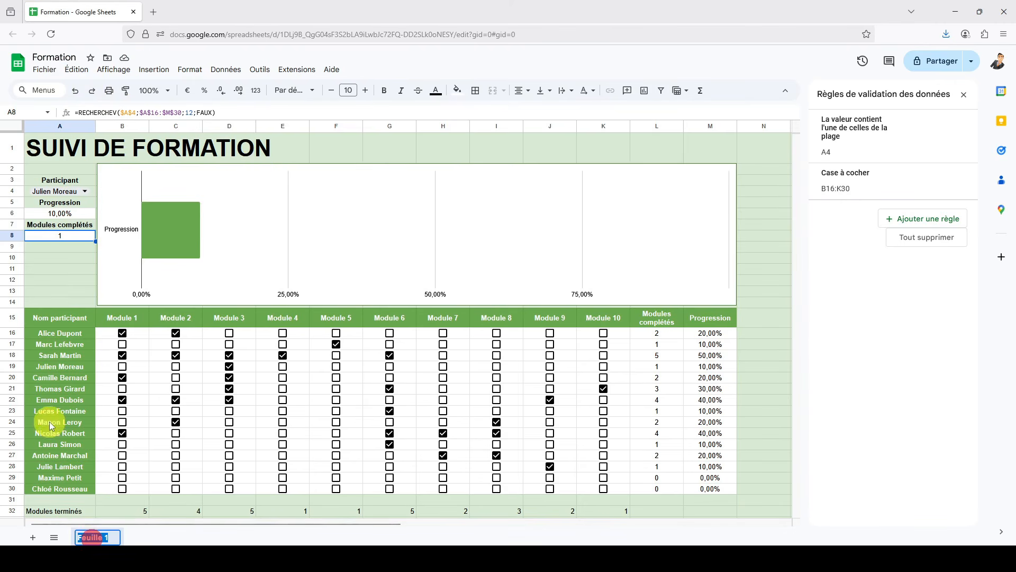
text(Suivi)
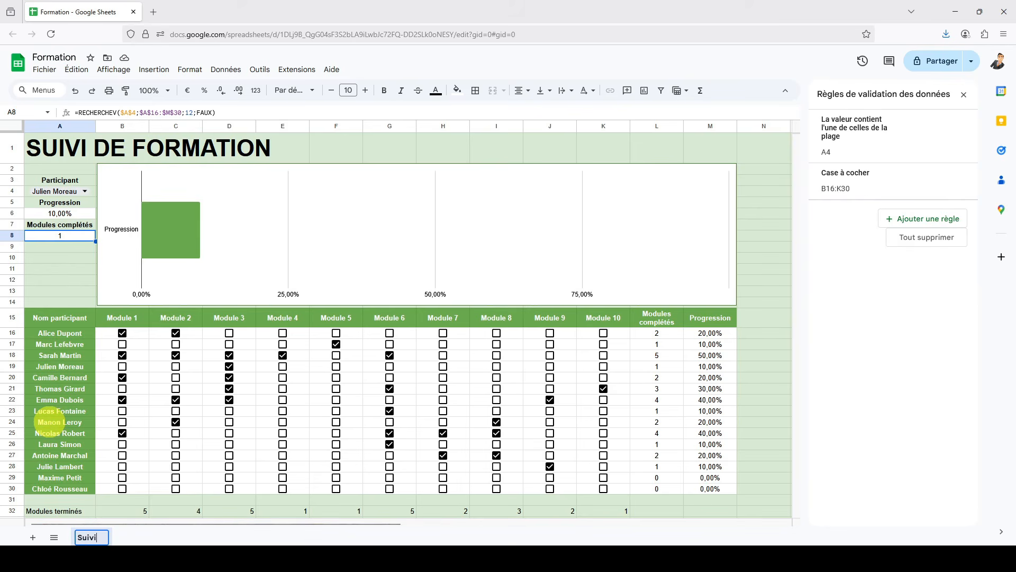
key(Return)
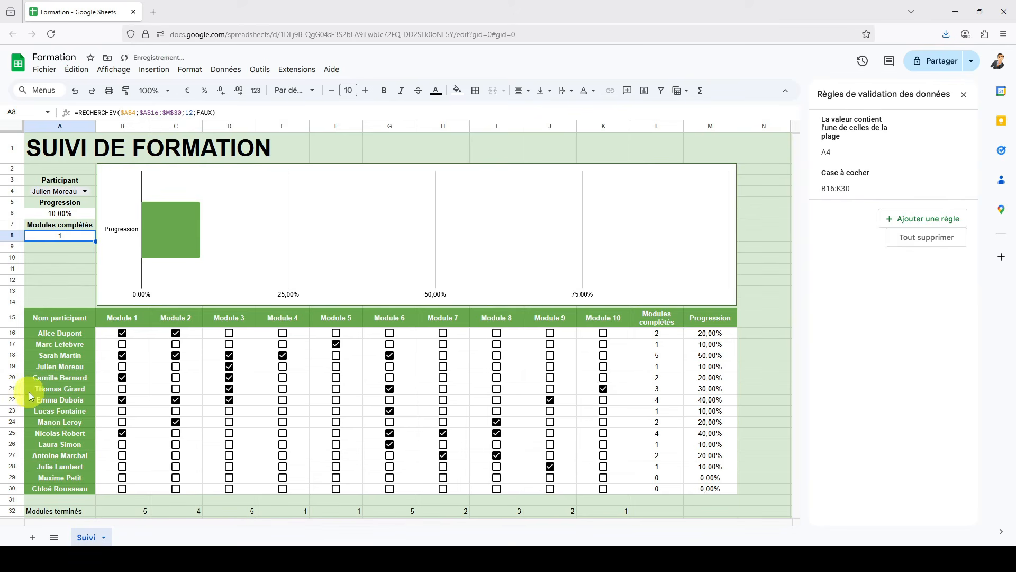
Step: Choose the row 24 participant in the A4 dropdown to test the lookups and chart
click(73, 259)
click(85, 192)
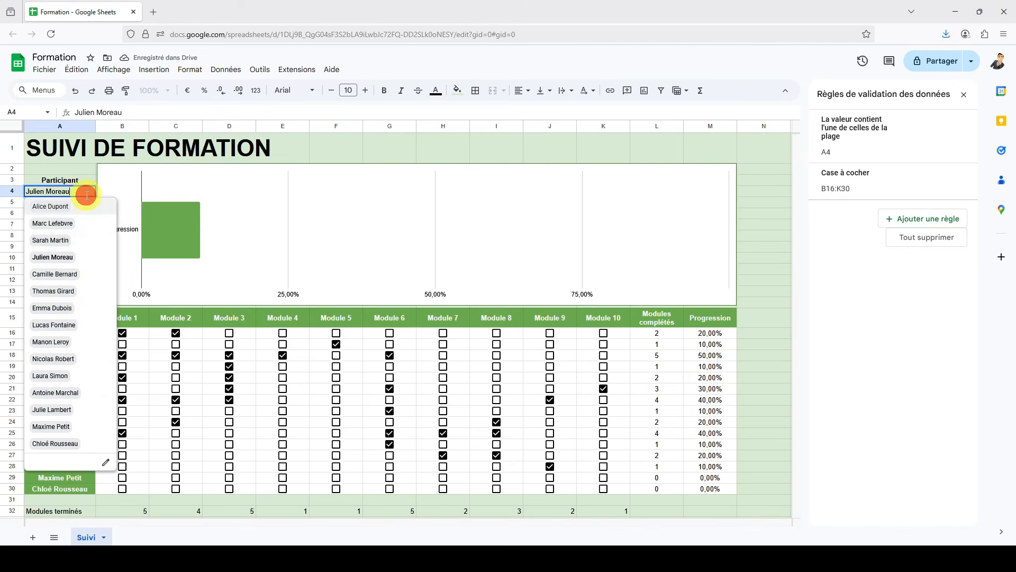
click(51, 342)
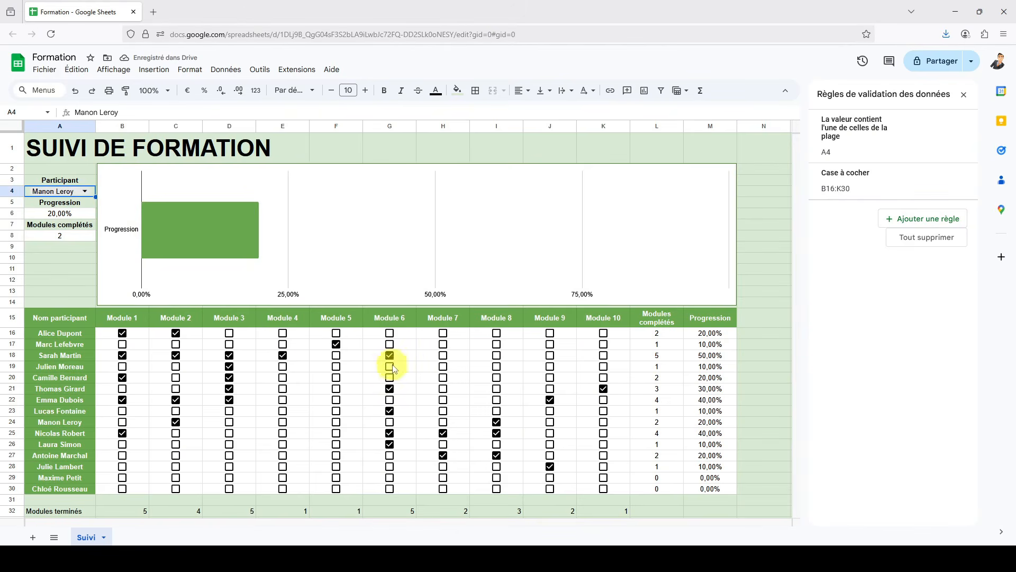
Step: Mark Module 7, Module 8 and Module 9 as completed for the participant in row 18
click(445, 355)
click(496, 358)
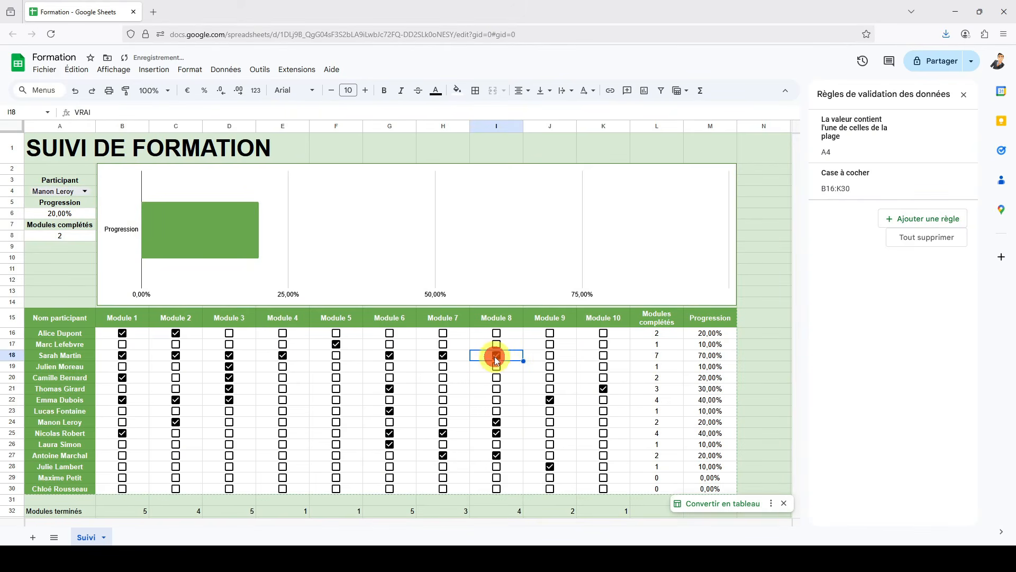
click(550, 356)
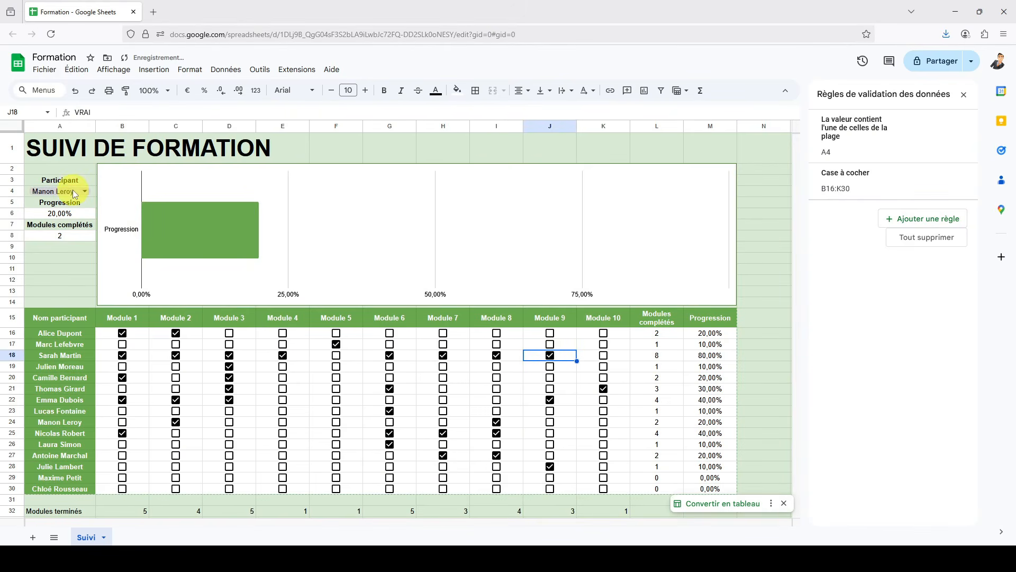
Step: Test the A4 dropdown by choosing the participants from rows 25, 18 and 27 in turn
click(75, 192)
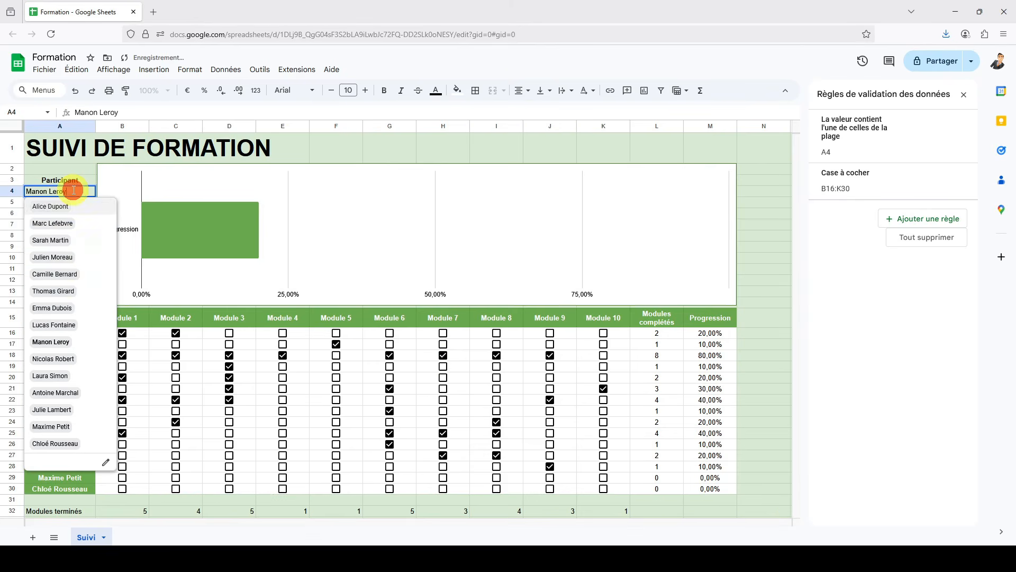
click(53, 359)
click(65, 193)
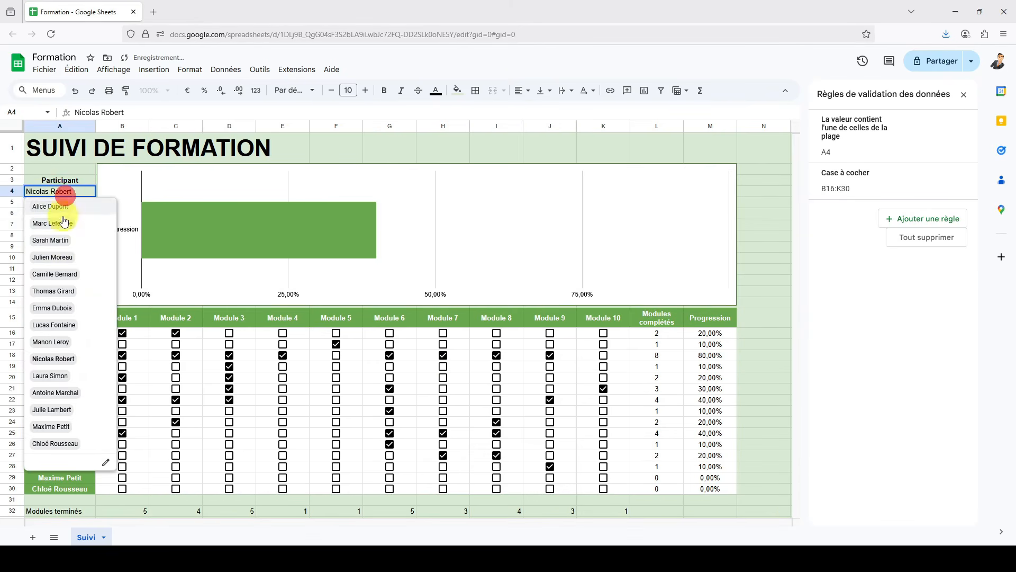
click(51, 241)
click(68, 192)
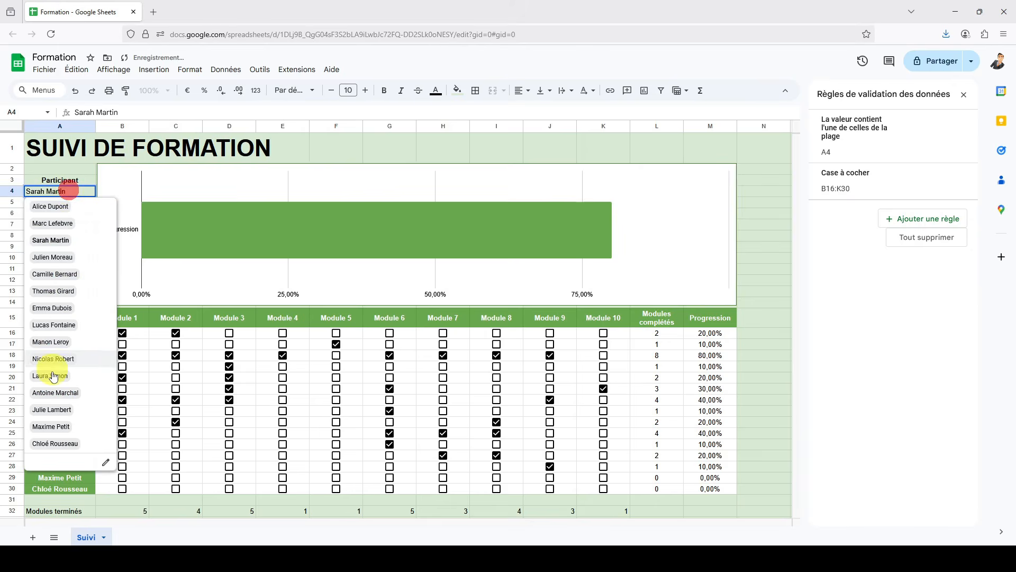
click(51, 393)
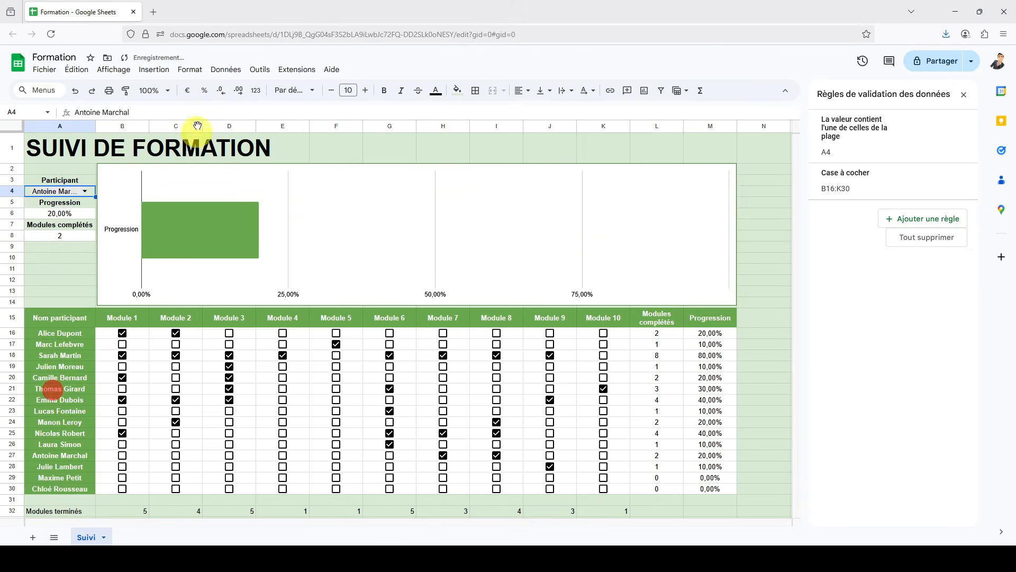
Step: Hide the sheet's gridlines and select the title cell A1
click(129, 73)
mouse_move(141, 89)
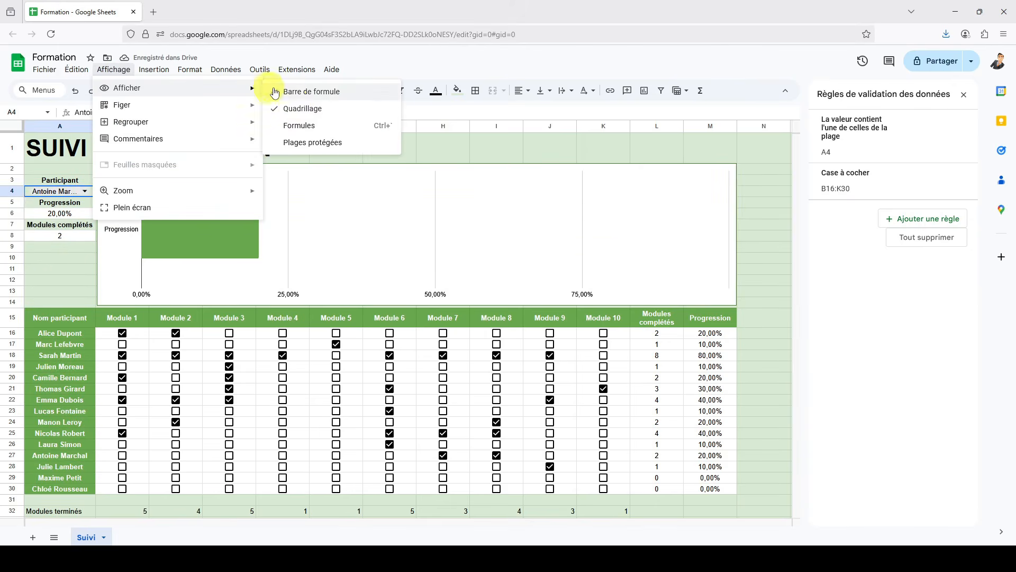
click(298, 110)
click(62, 151)
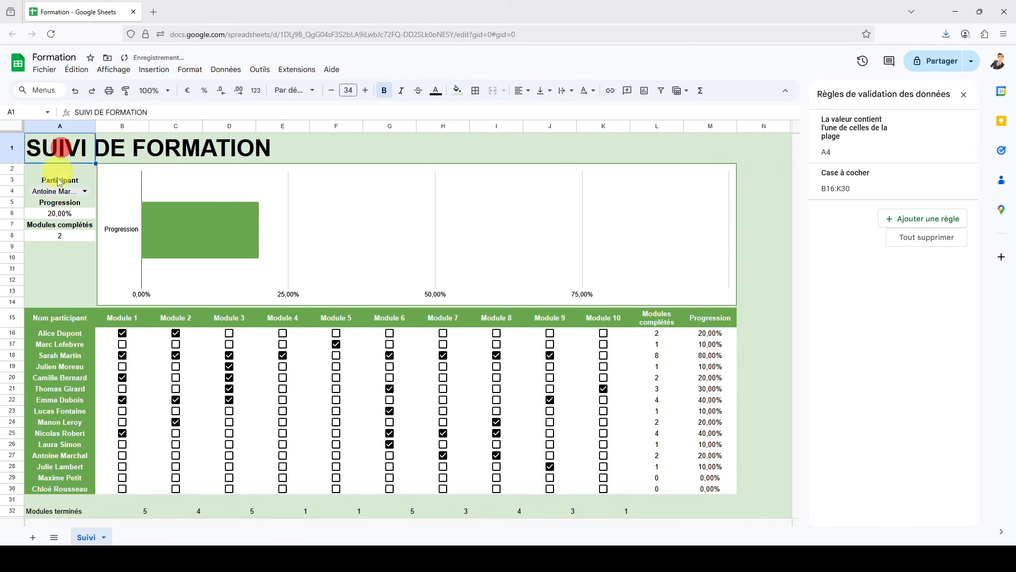